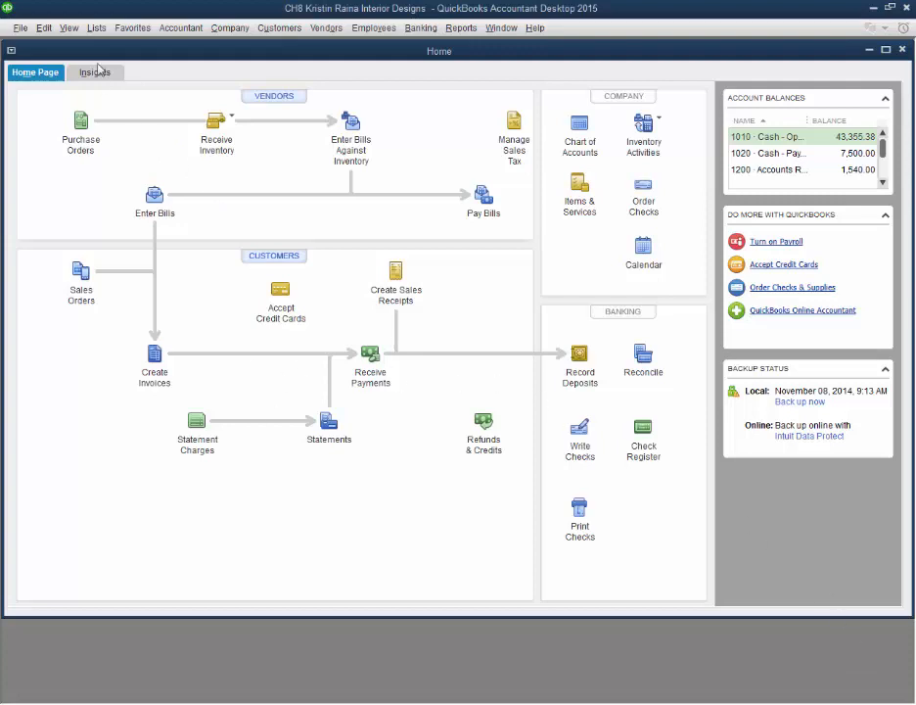
Step: Open the Item List and examine the inventory part items Carpets, Draperies, Lamps and Mirrors, then close the list
click(96, 30)
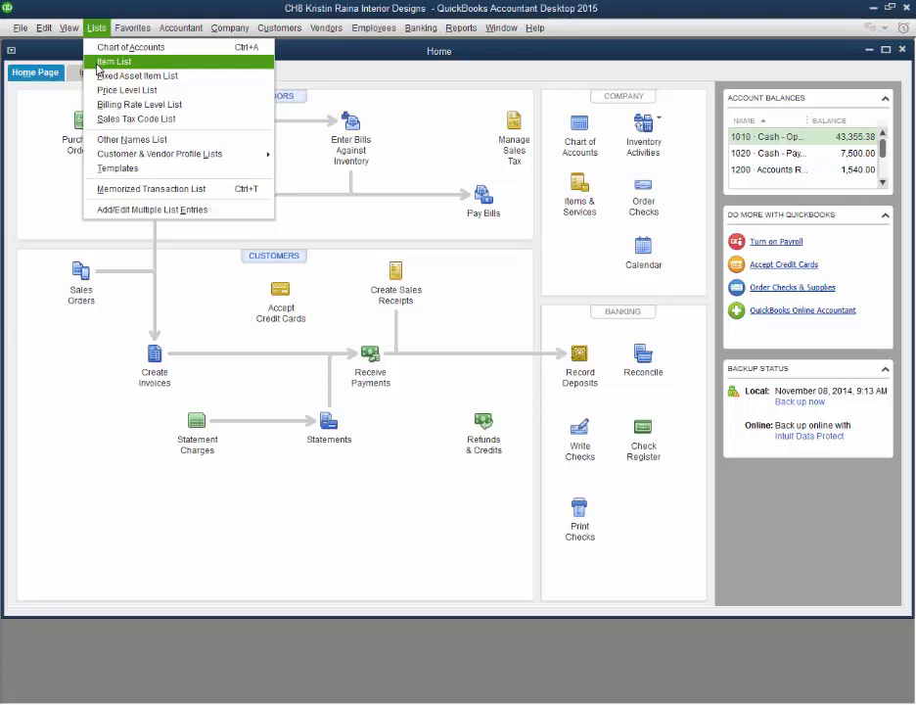
click(98, 63)
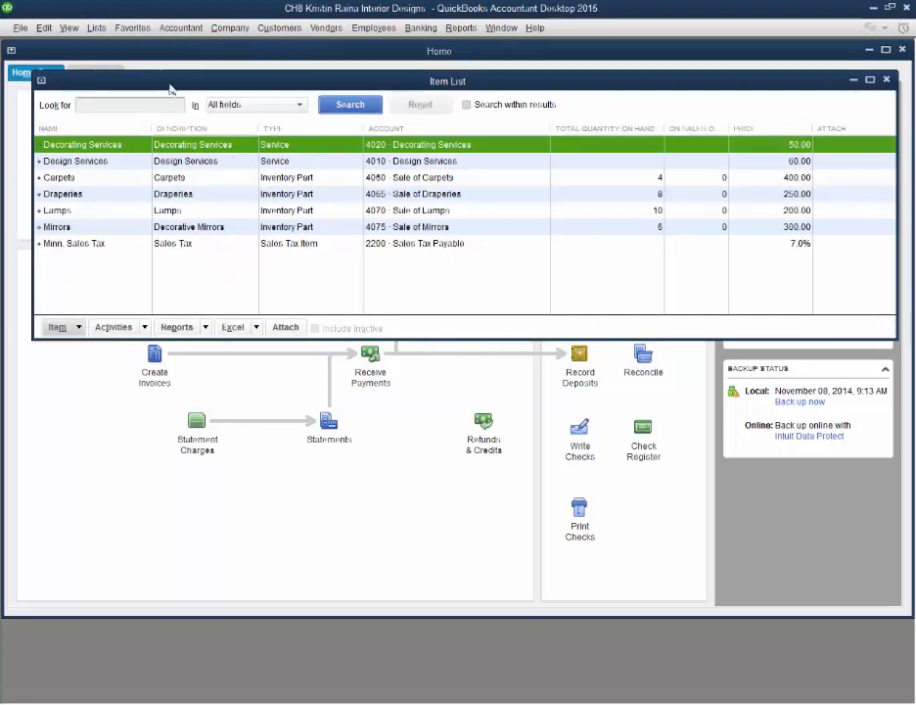
click(316, 180)
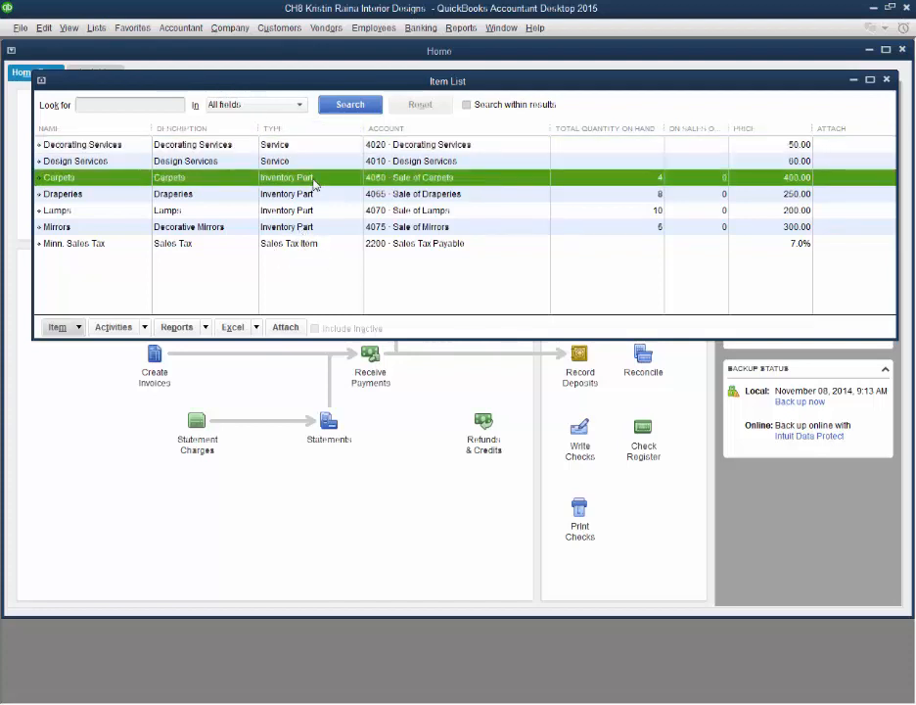
click(307, 196)
click(312, 211)
click(310, 229)
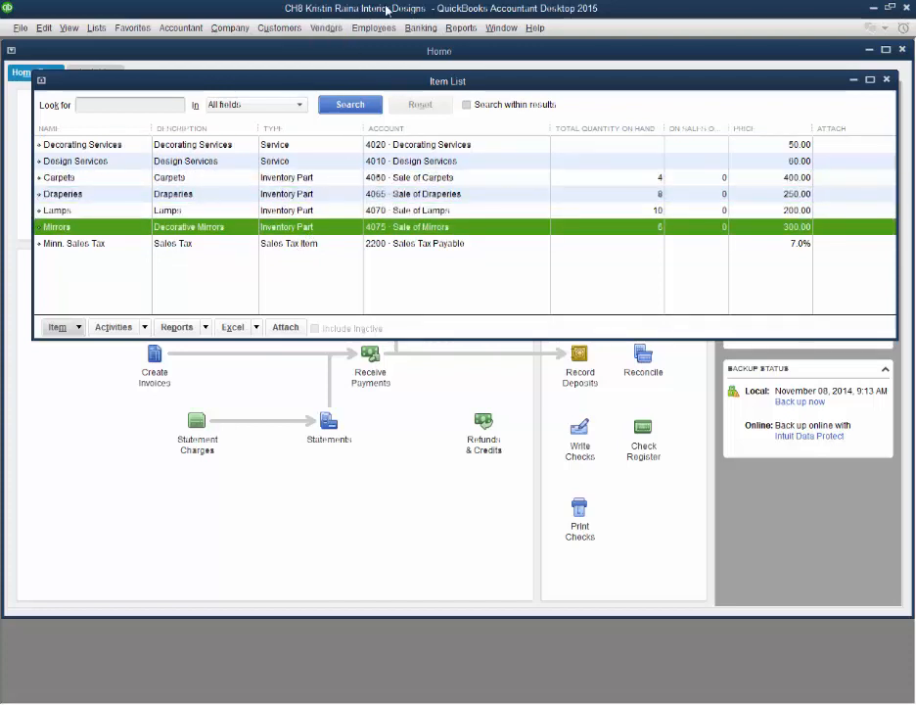
click(299, 180)
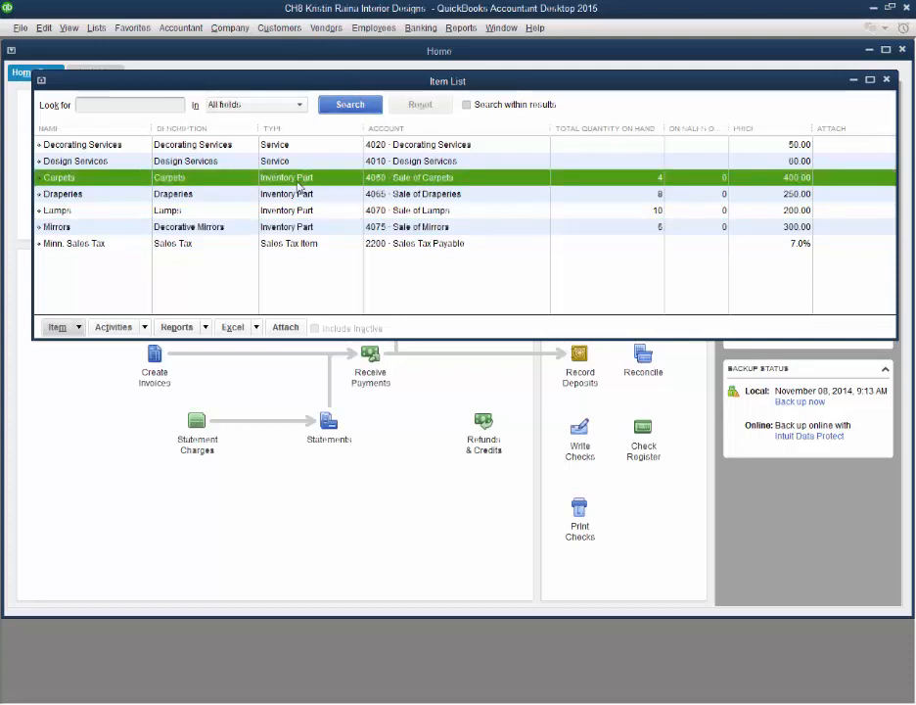
click(299, 196)
click(298, 211)
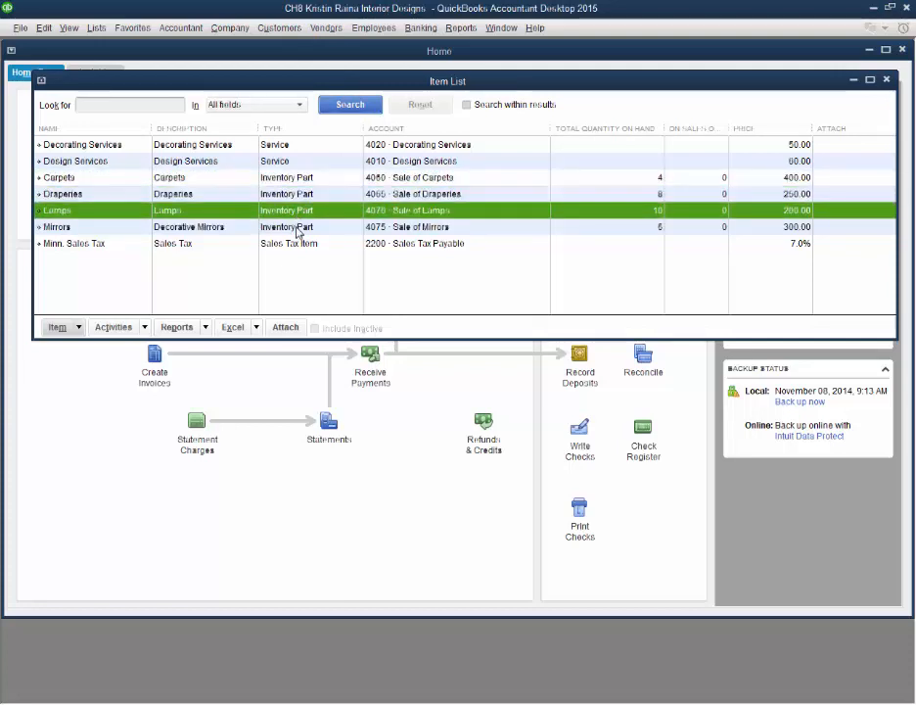
click(301, 227)
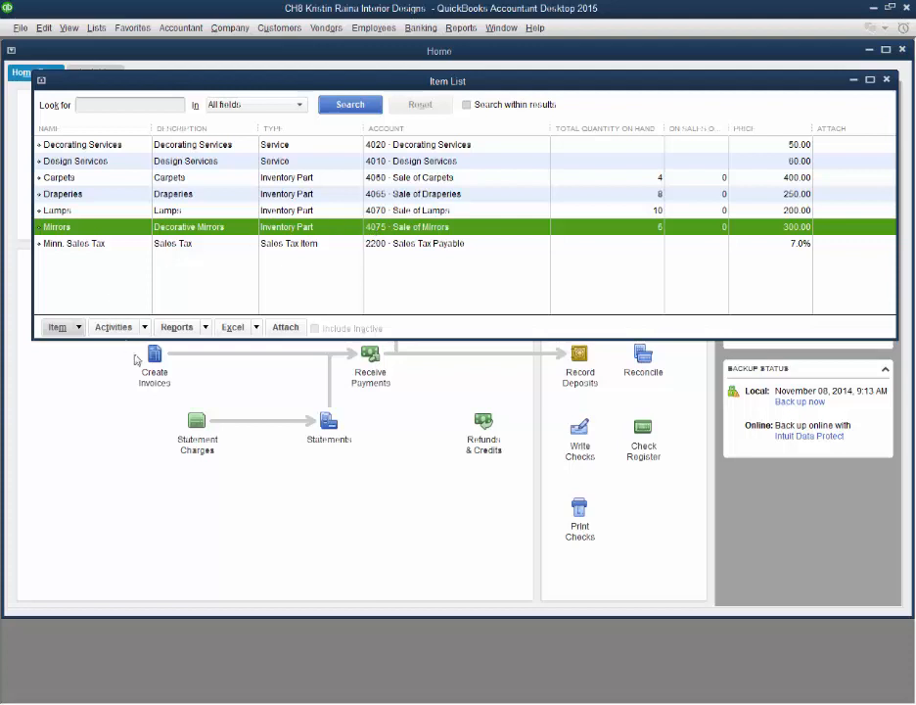
key(Escape)
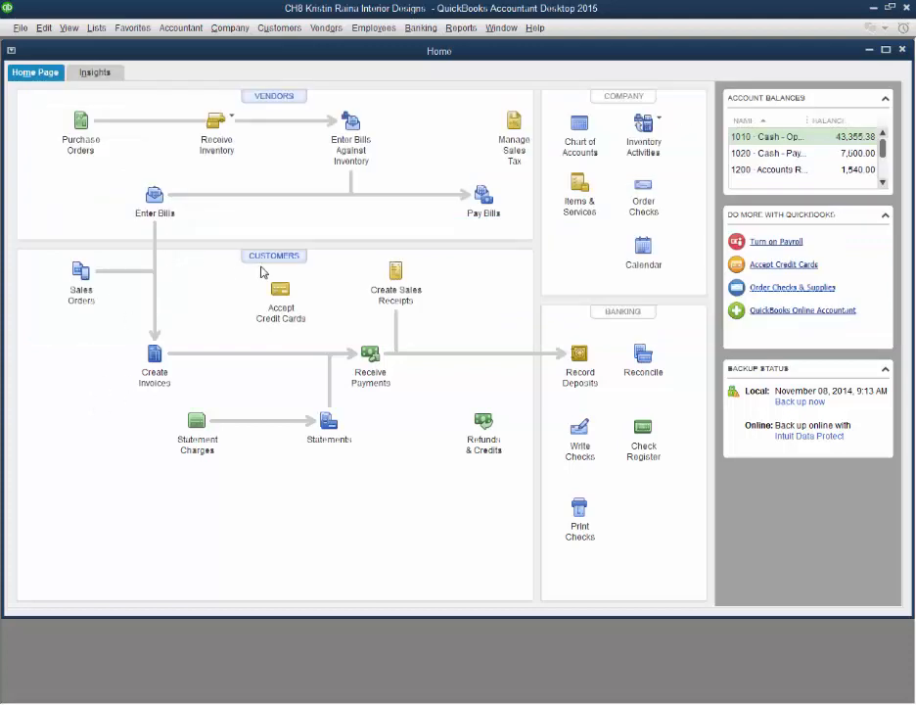
Step: Start a new invoice for the customer Cook Caterers
click(155, 358)
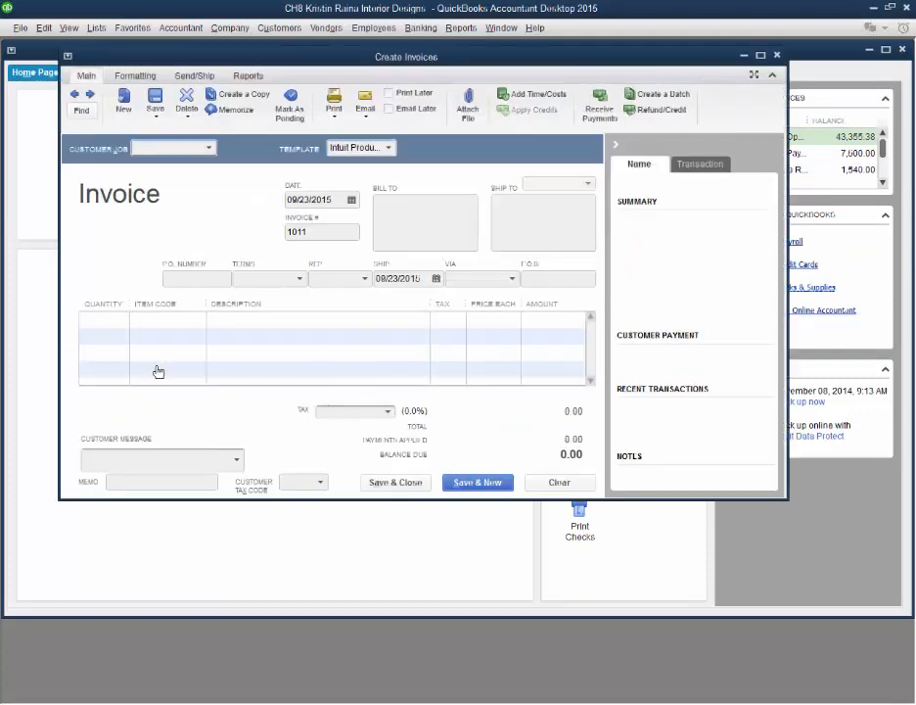
click(210, 147)
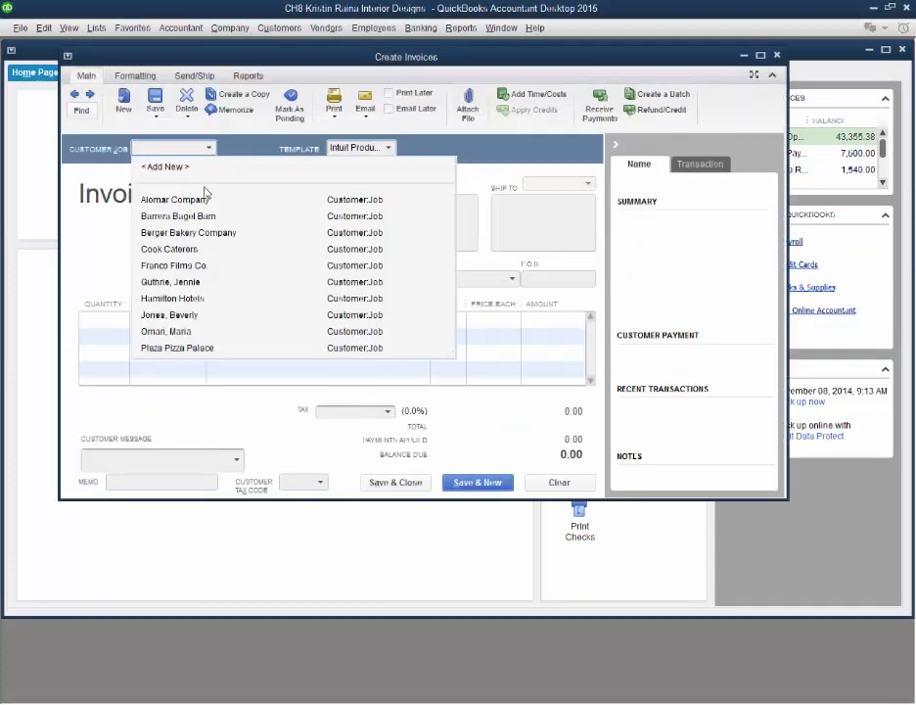
click(185, 255)
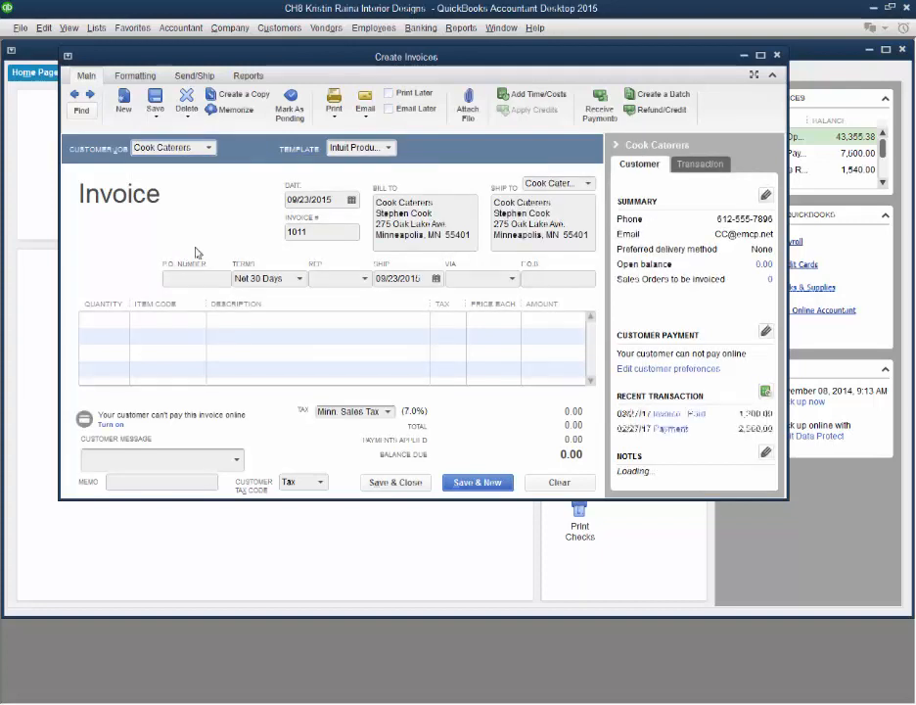
Step: Enter the Carpets item with a quantity of 2 on the invoice's first line and return to the home page
click(116, 321)
click(197, 320)
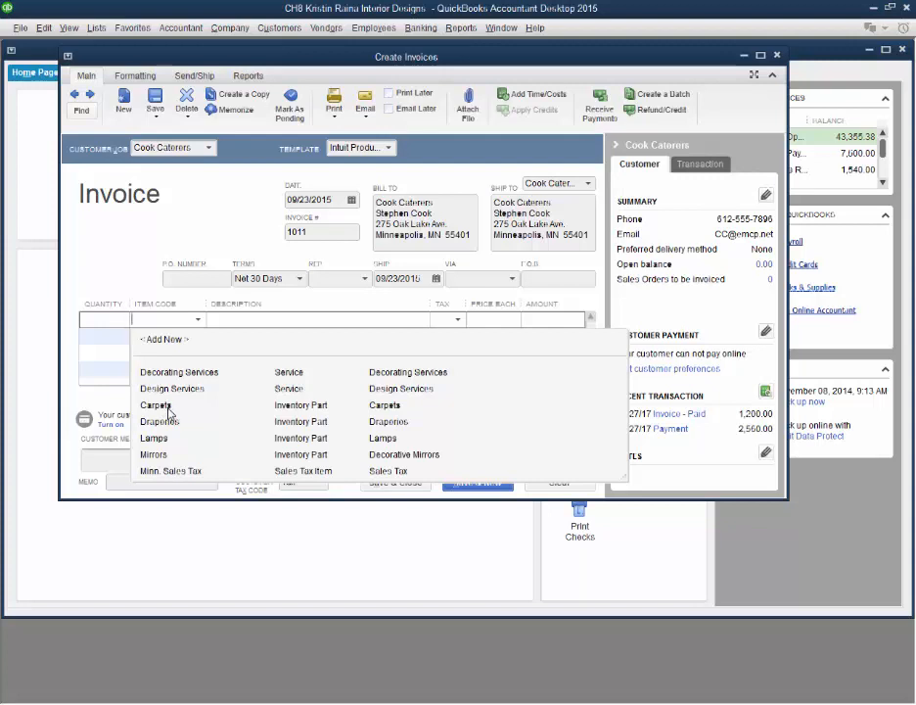
click(169, 408)
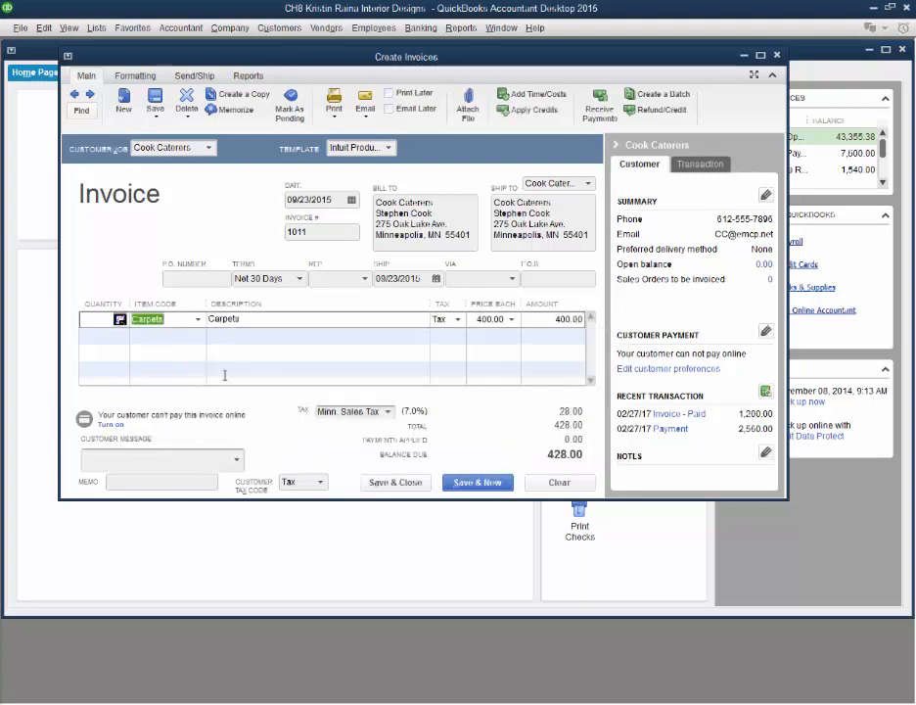
click(101, 320)
text(2)
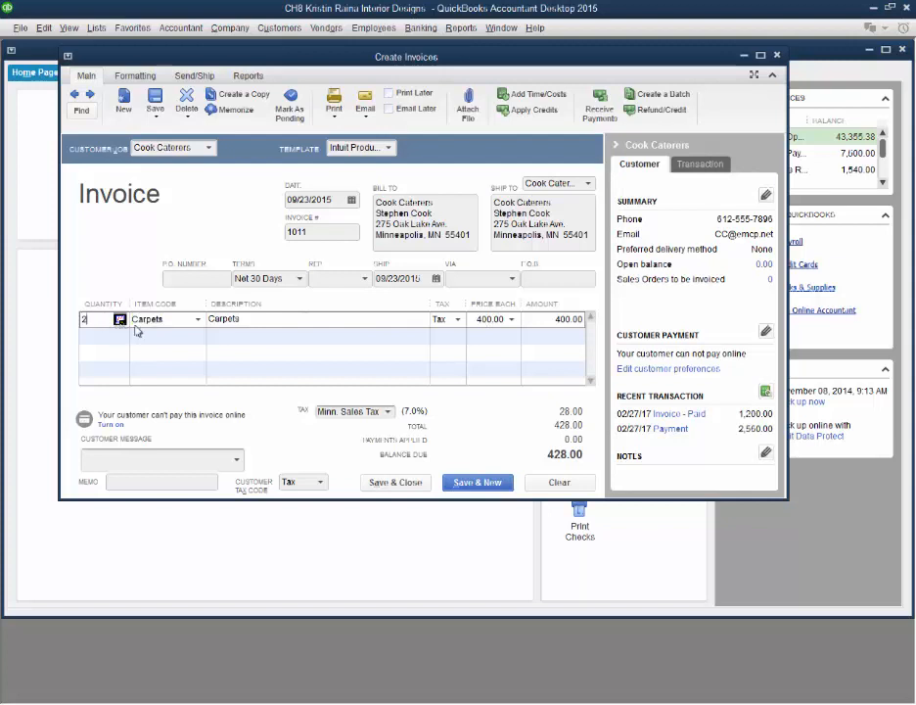
click(239, 323)
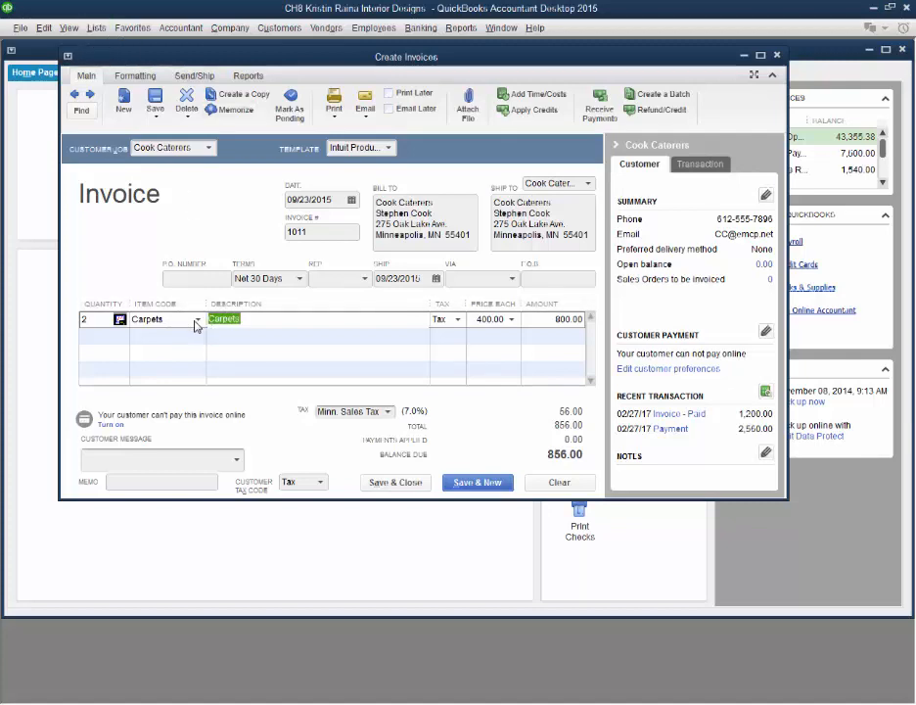
click(20, 325)
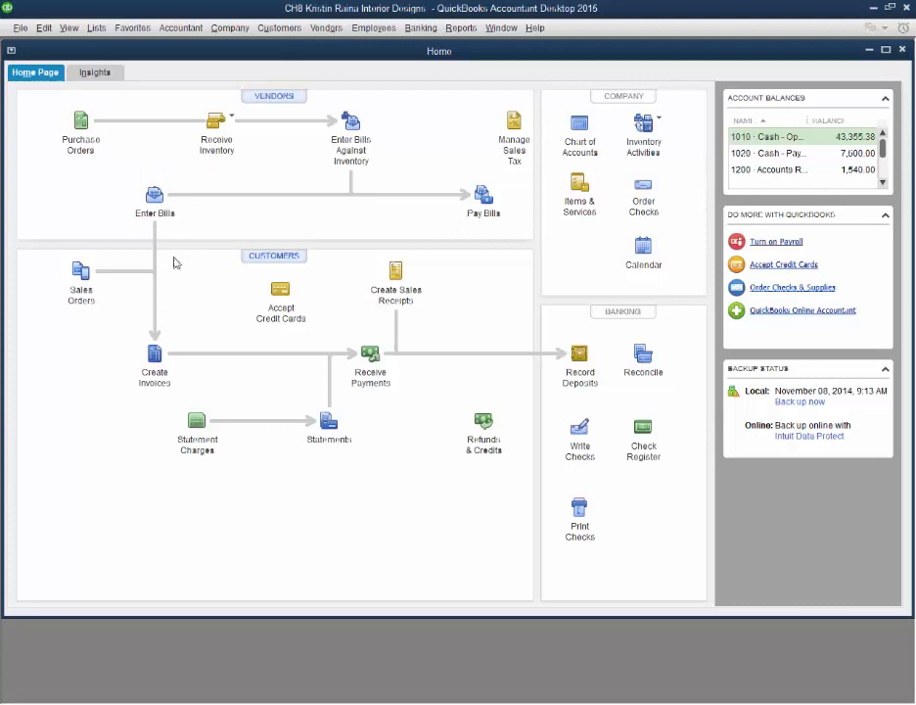
Step: Start a new bill for the vendor Bell Carpet Design
click(157, 201)
click(308, 212)
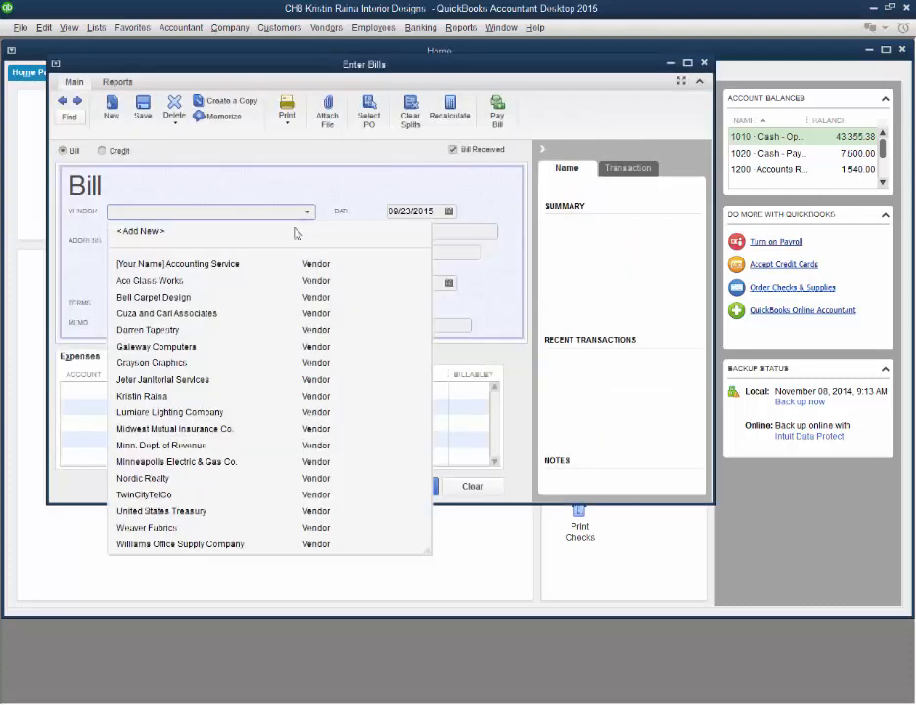
click(173, 298)
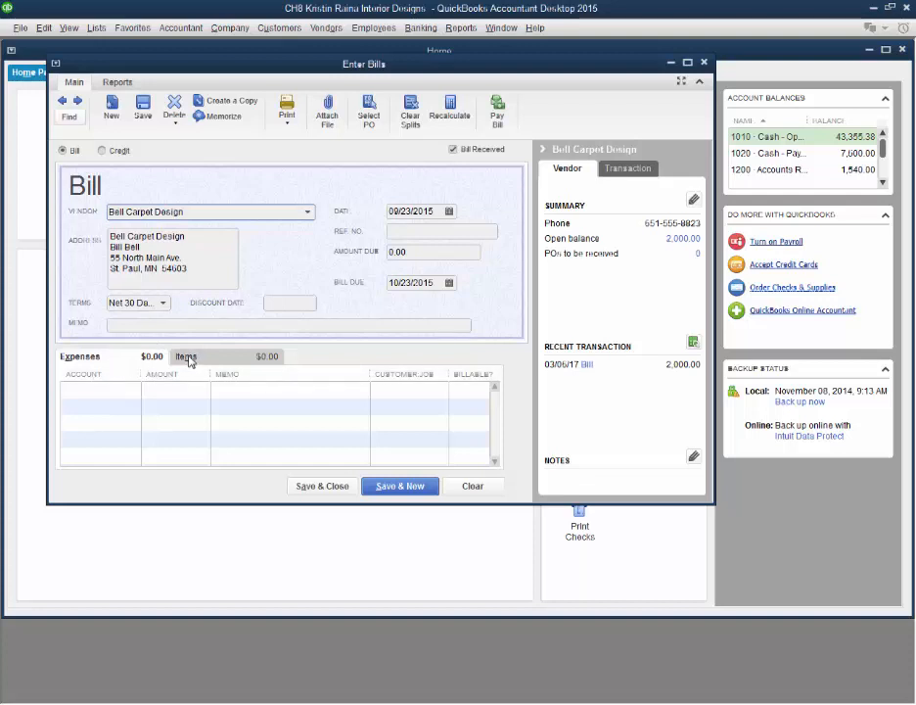
Step: Enter the Carpets item with a quantity of 5 on the first item line of the bill
click(187, 359)
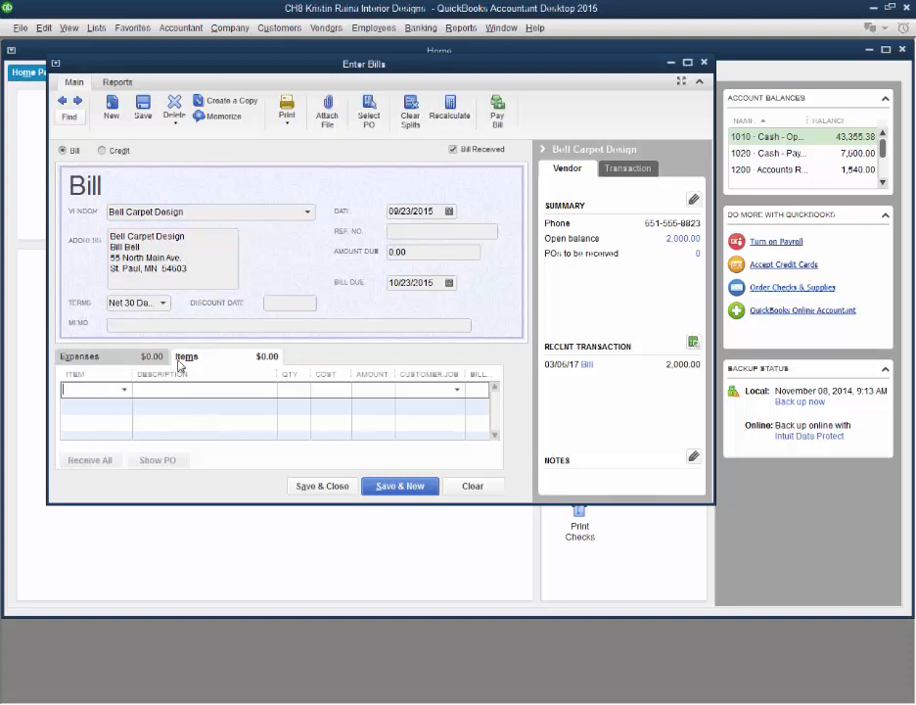
click(126, 390)
click(137, 483)
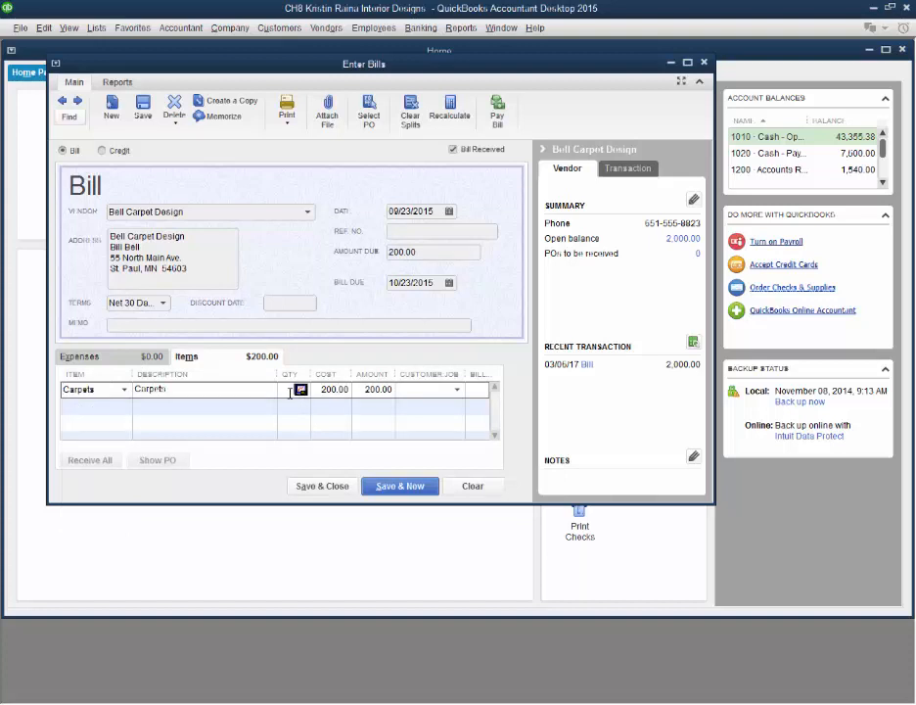
click(289, 390)
text(5)
click(373, 390)
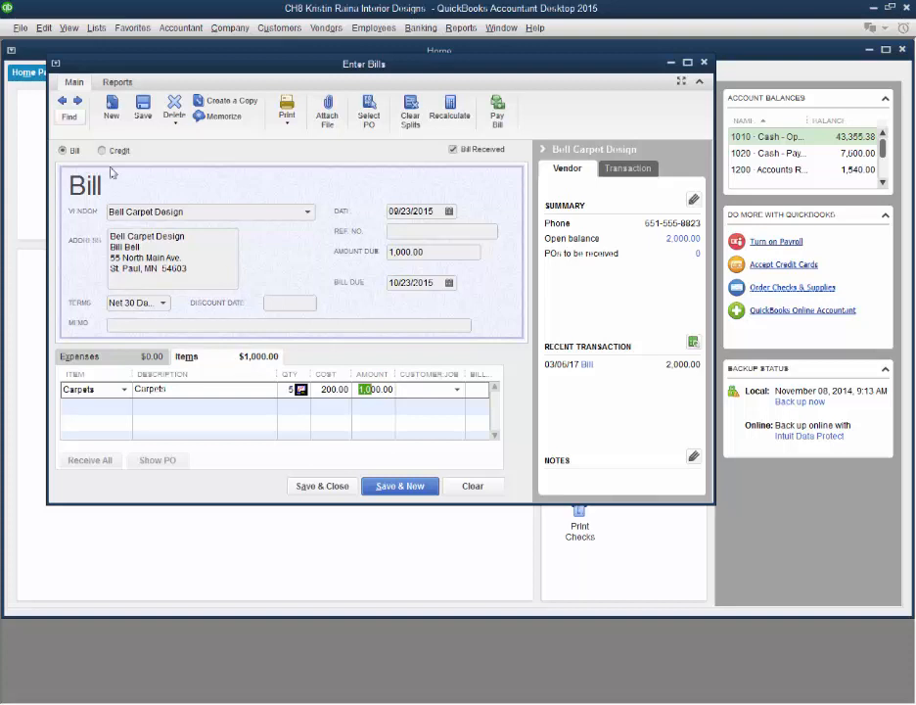
Step: Compare the sales tax item and Carpets in the Item List, and open the Carpets item for editing
click(96, 29)
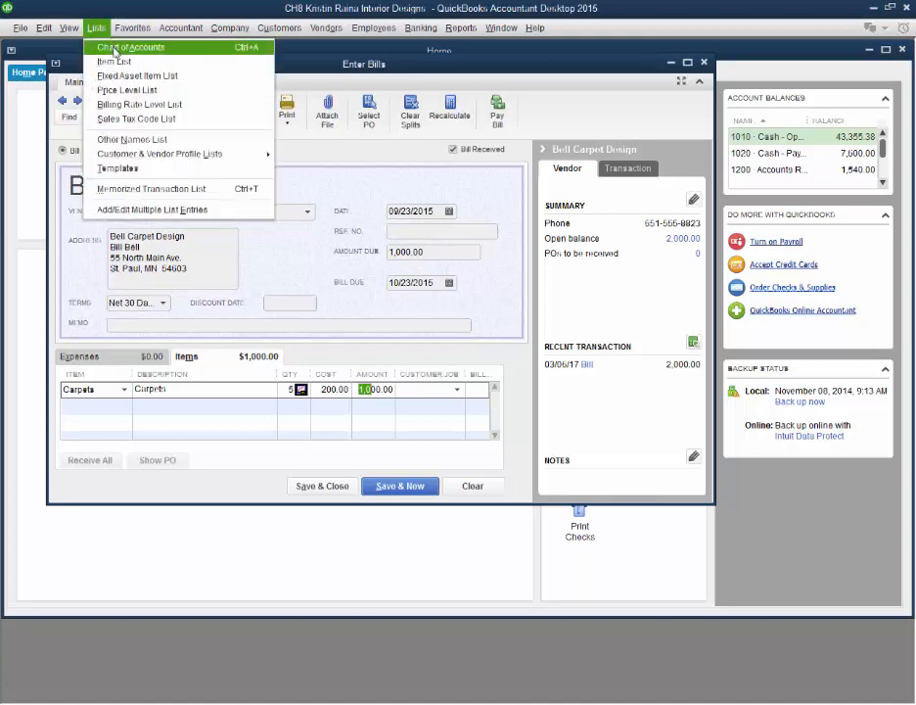
click(116, 62)
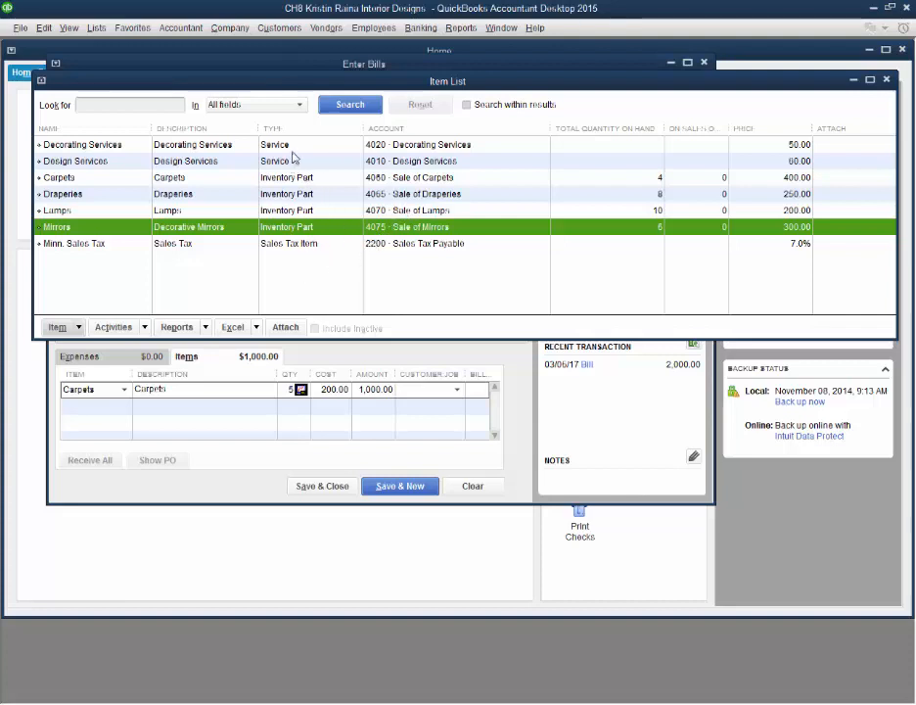
click(301, 246)
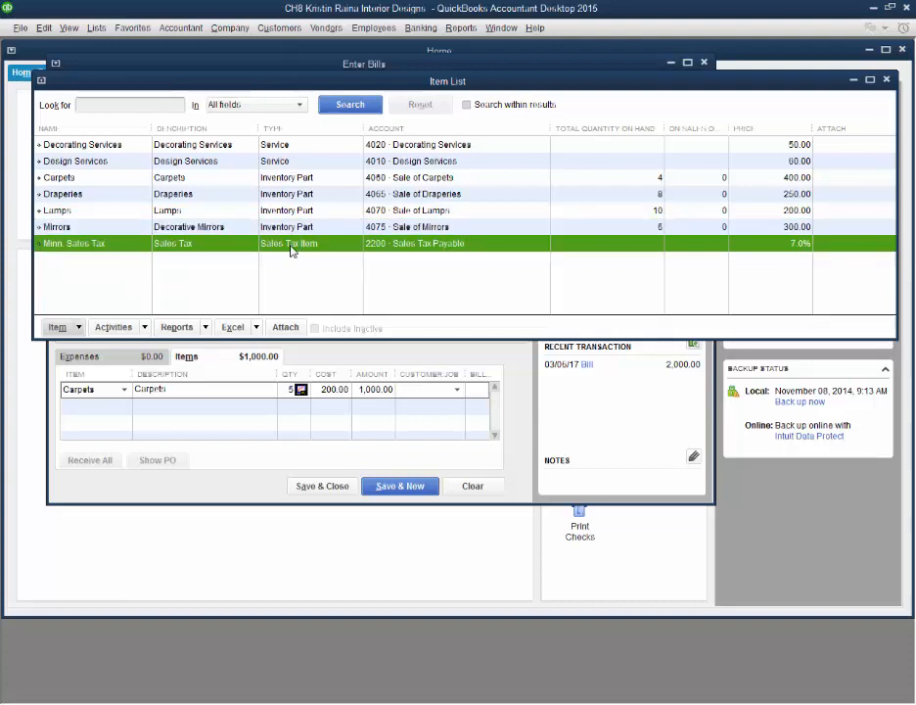
click(280, 184)
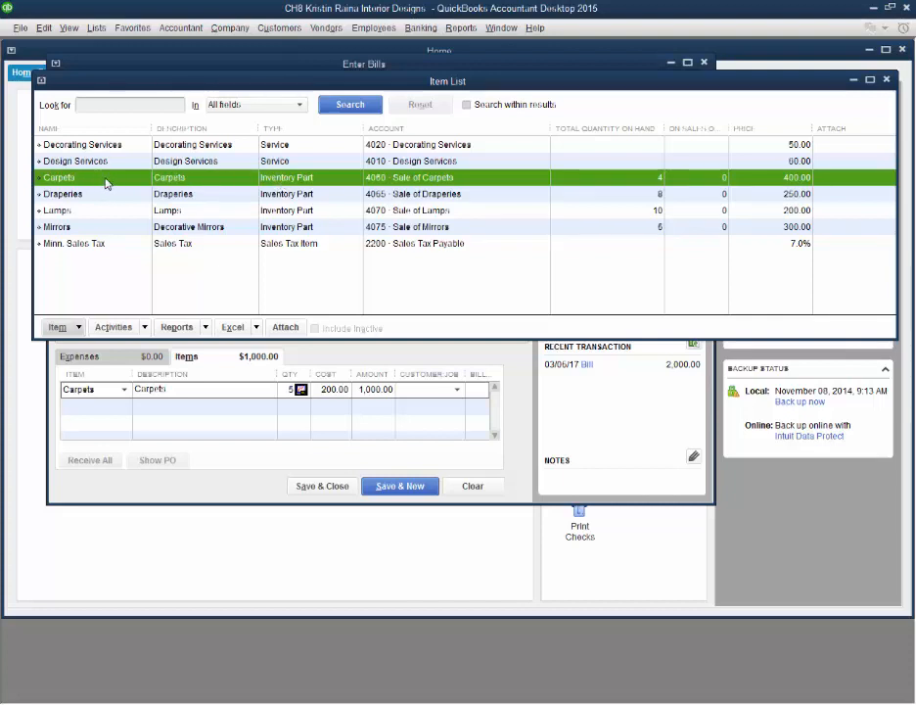
click(78, 327)
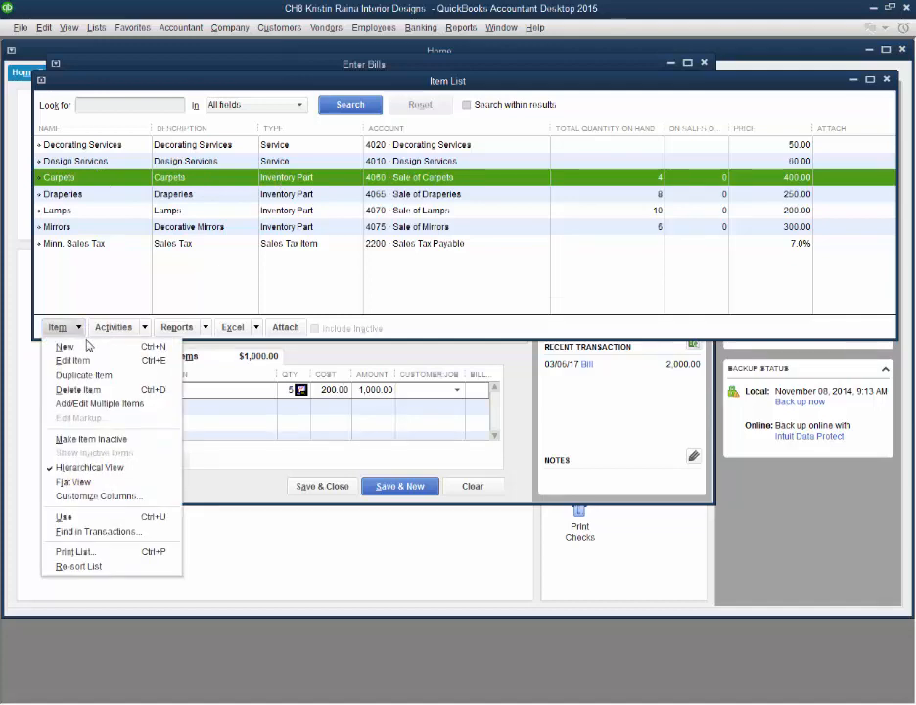
click(75, 360)
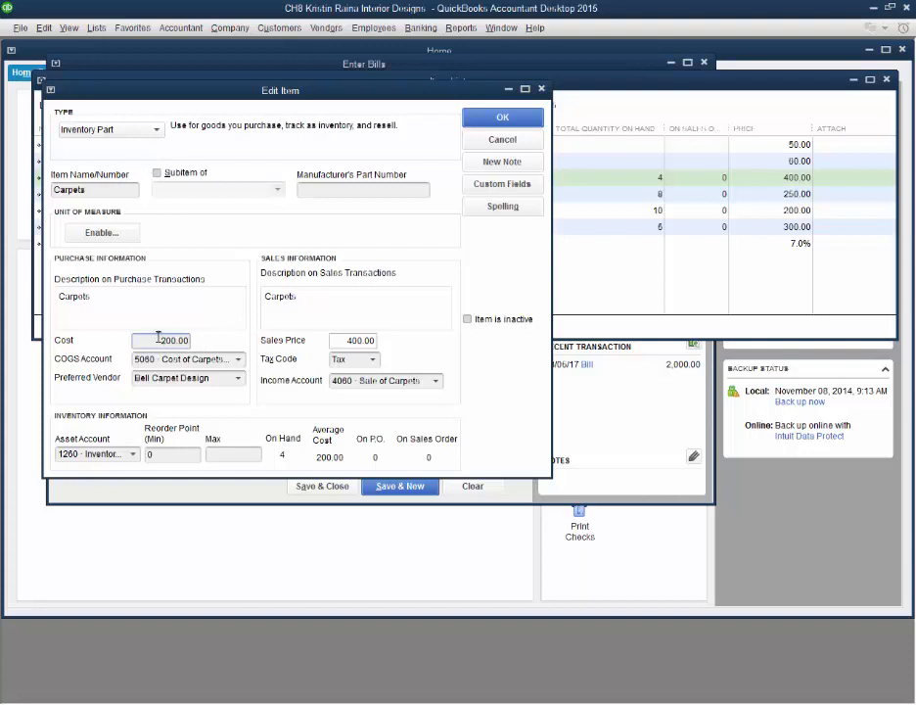
Step: Examine the cost, cost of goods sold account and sales price set for the Carpets item
drag(158, 340, 190, 339)
click(238, 361)
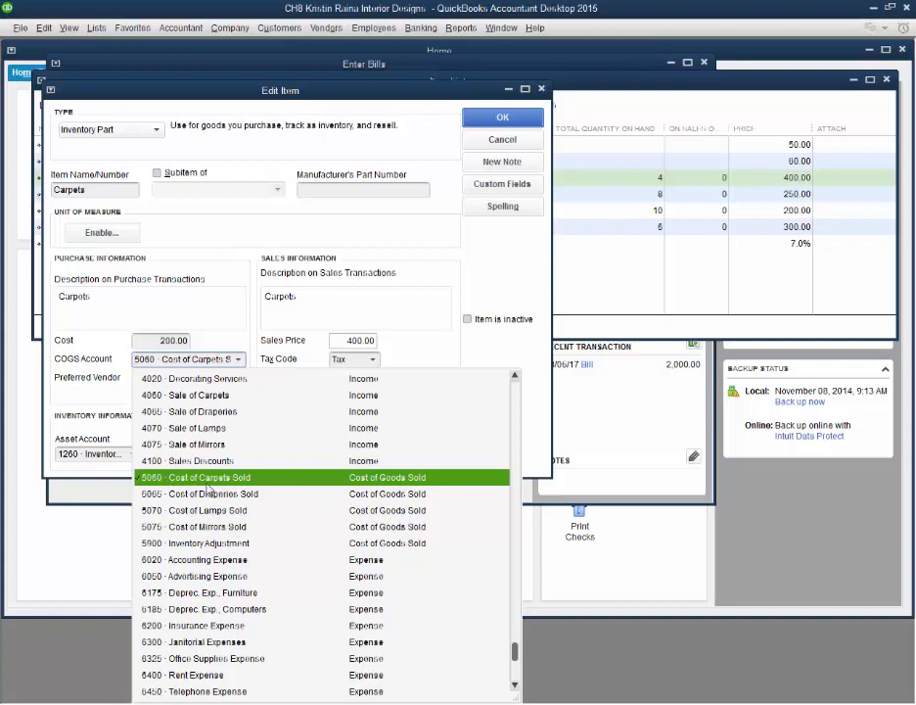
click(207, 338)
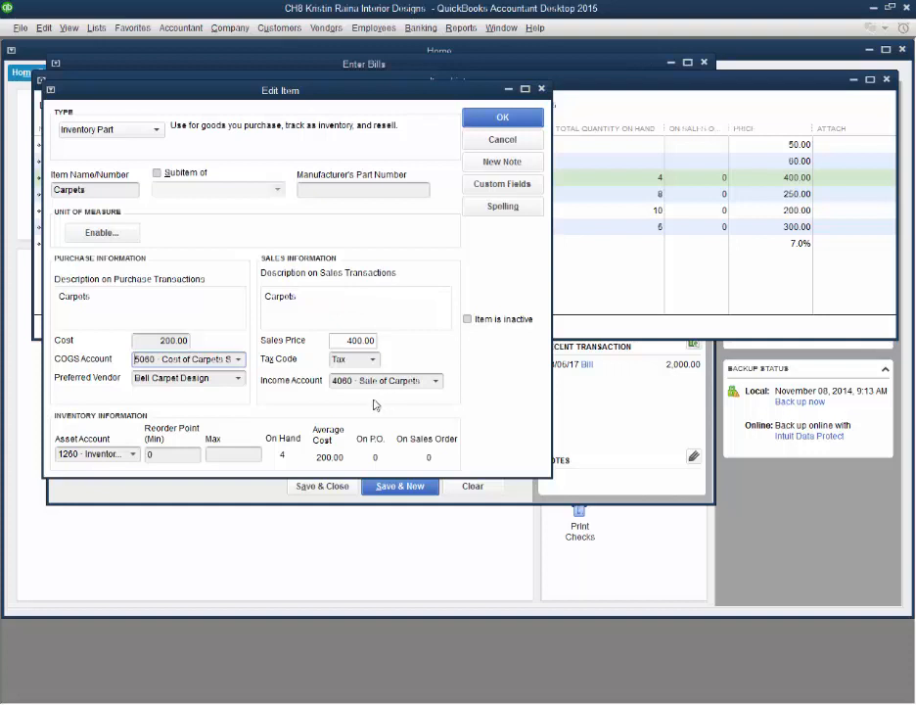
double_click(186, 340)
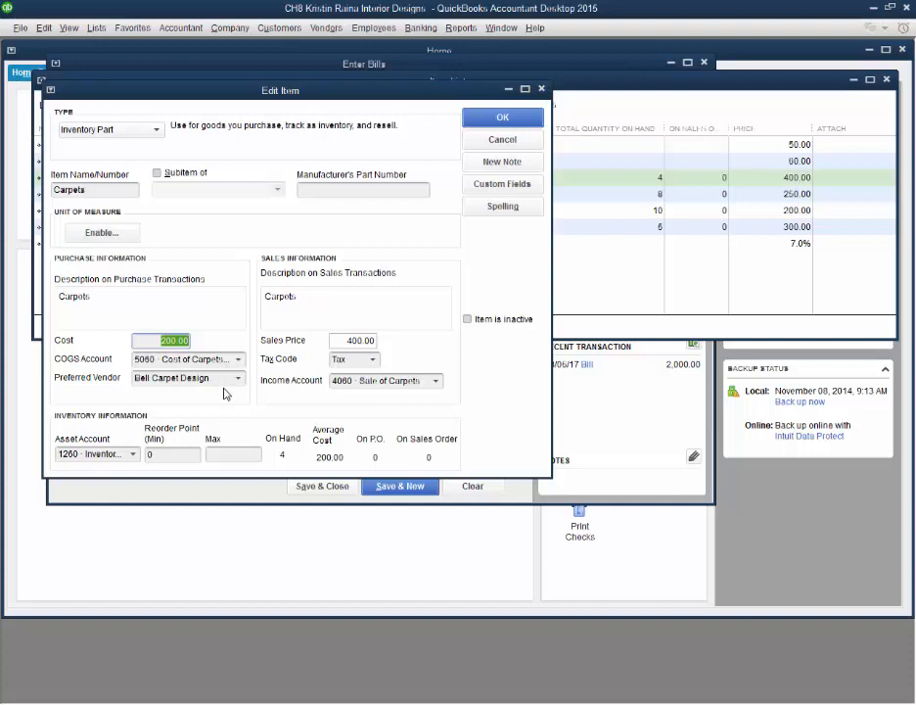
key(Tab)
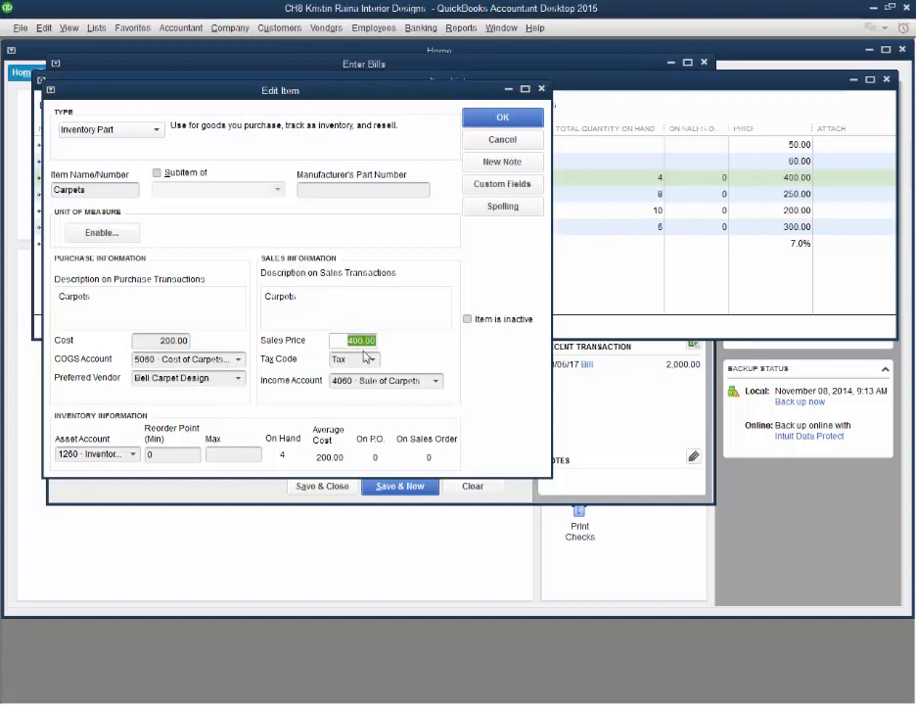
Step: Check the Carpets item's account choices, picking 4060 · Sale of Carpets for income and 1260 · Inventory of Carpets for the asset account
click(438, 385)
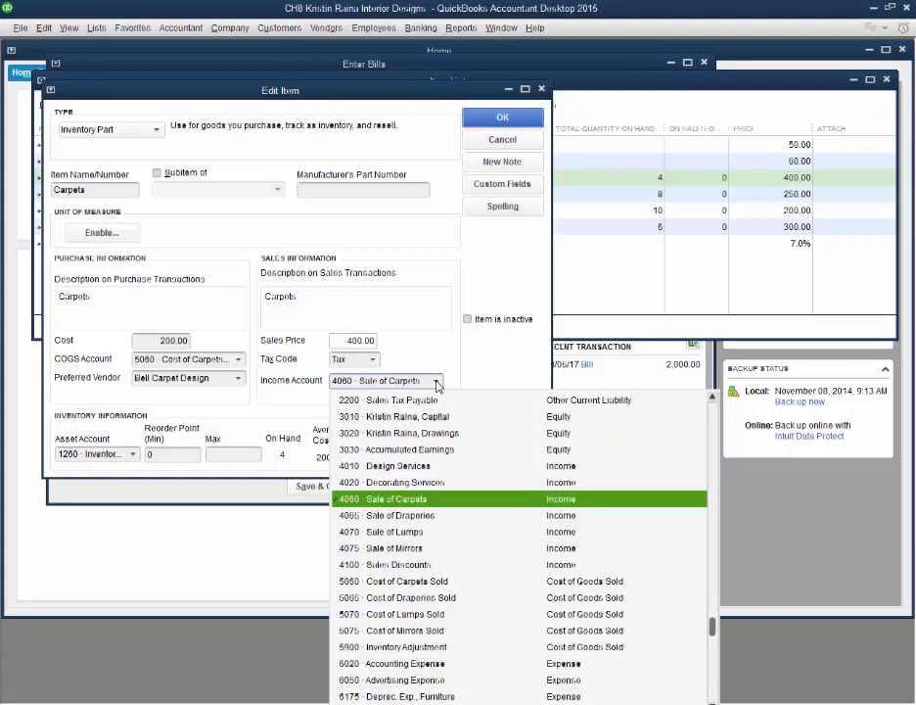
click(435, 499)
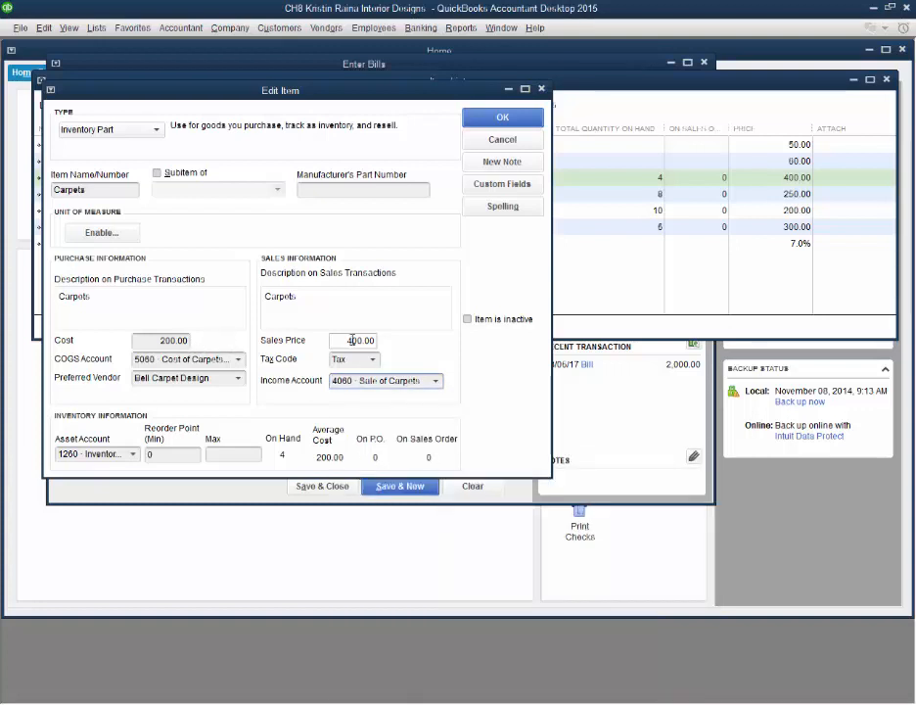
click(132, 455)
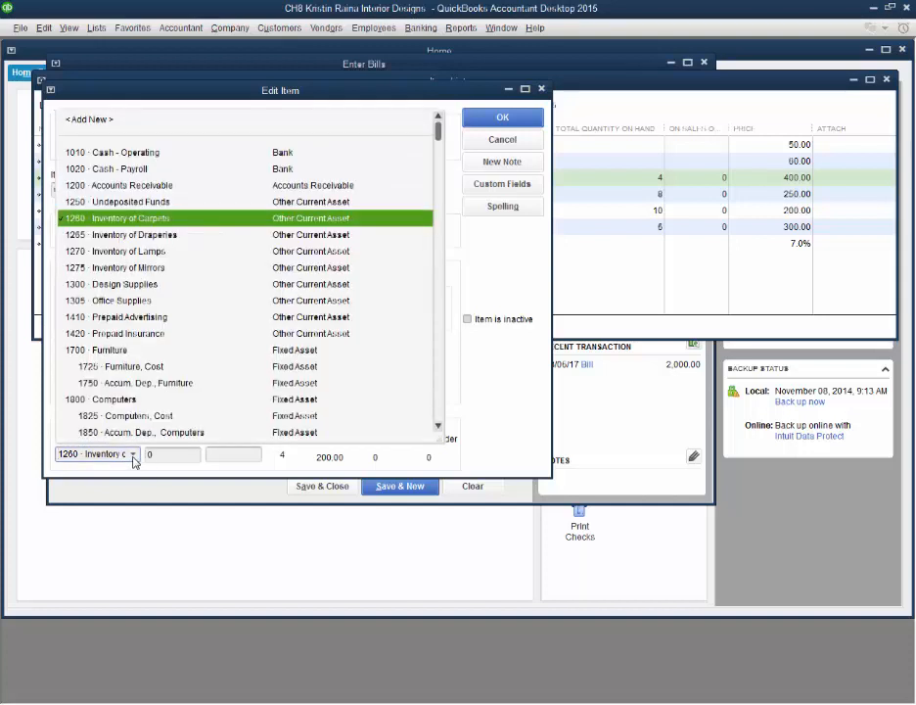
click(163, 220)
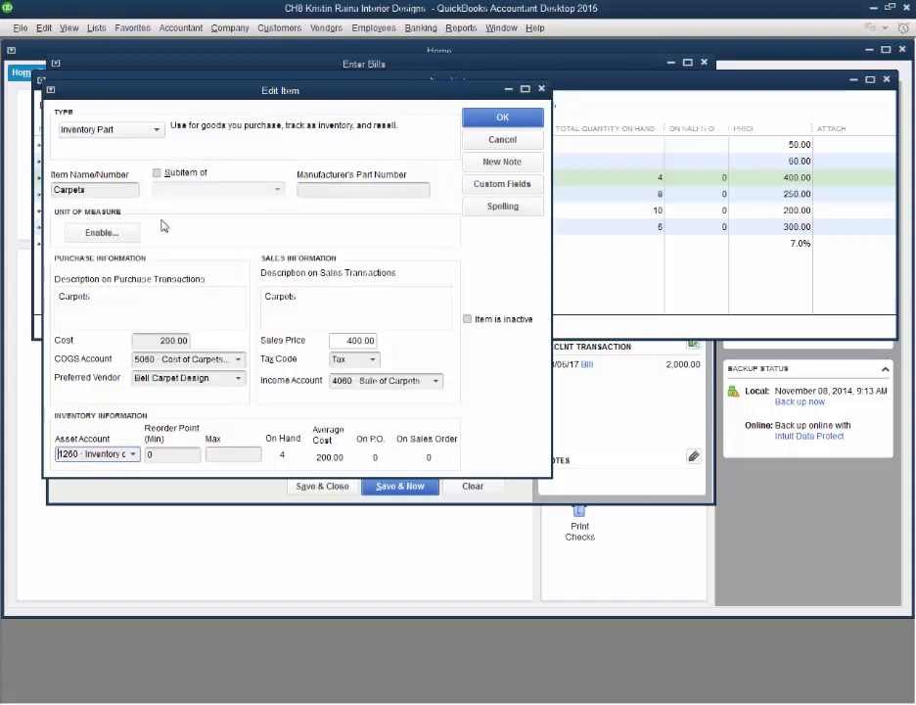
Step: Switch the Carpets item's asset account to 1265 · Inventory of Draperies and back to 1260 · Inventory of Carpets
click(134, 456)
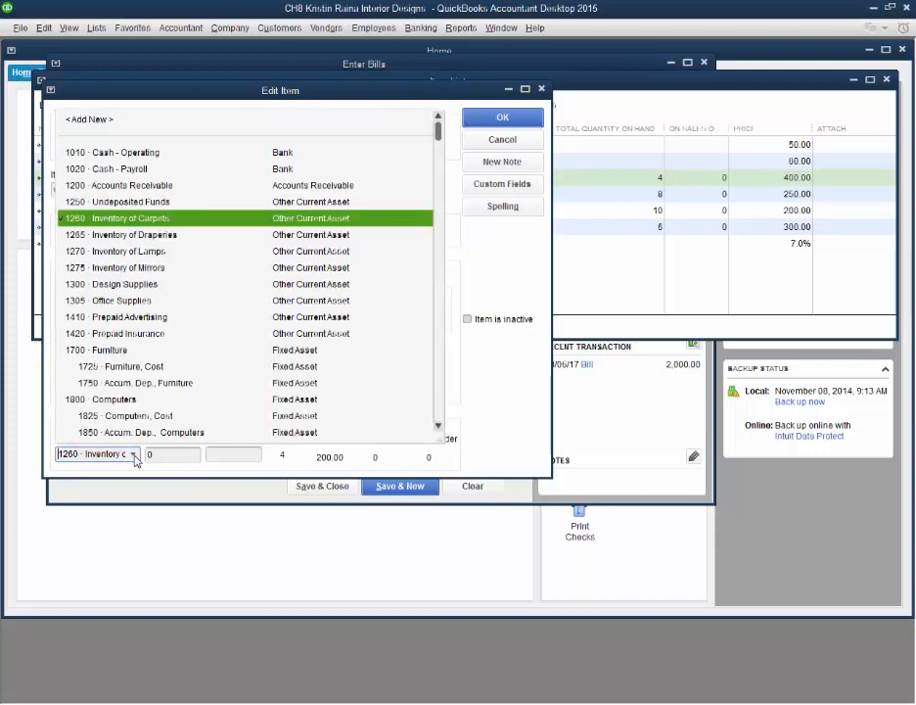
click(150, 237)
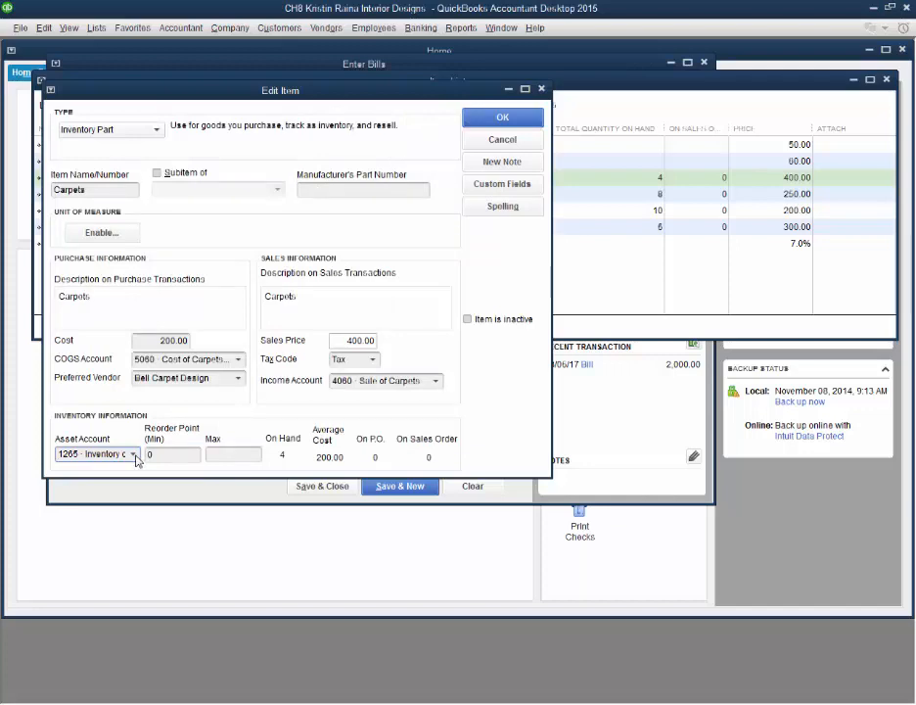
click(134, 455)
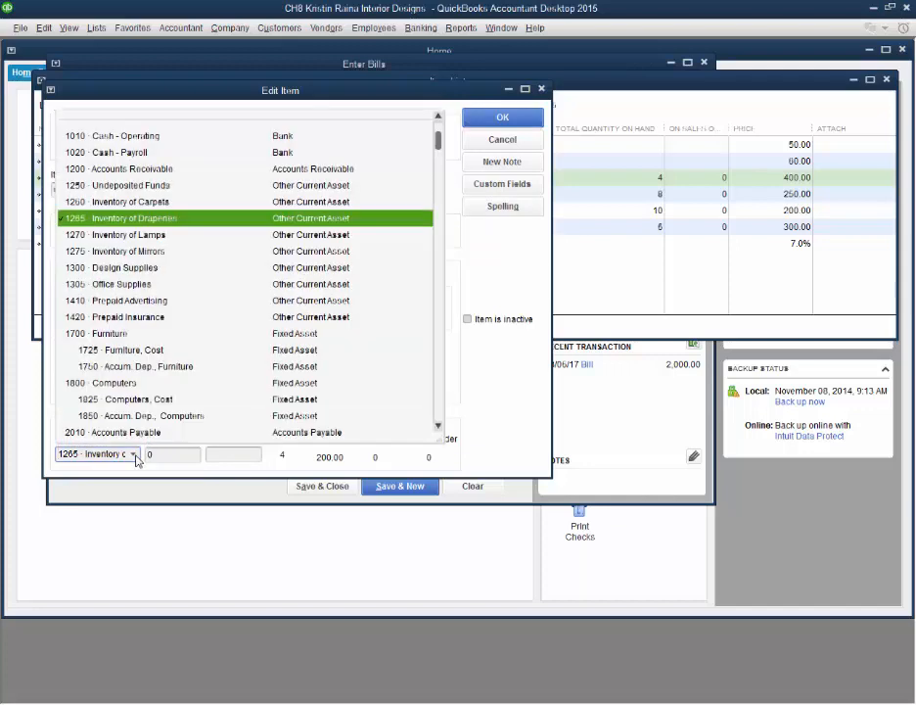
click(170, 204)
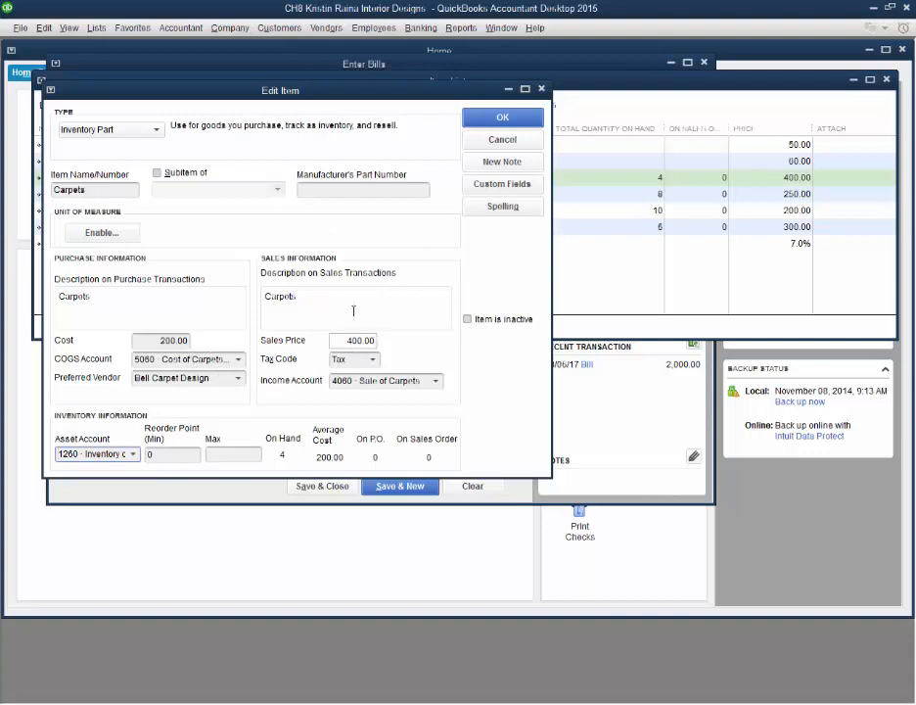
Step: Save the Carpets item and start a new Inventory Part item named mirrors
click(502, 117)
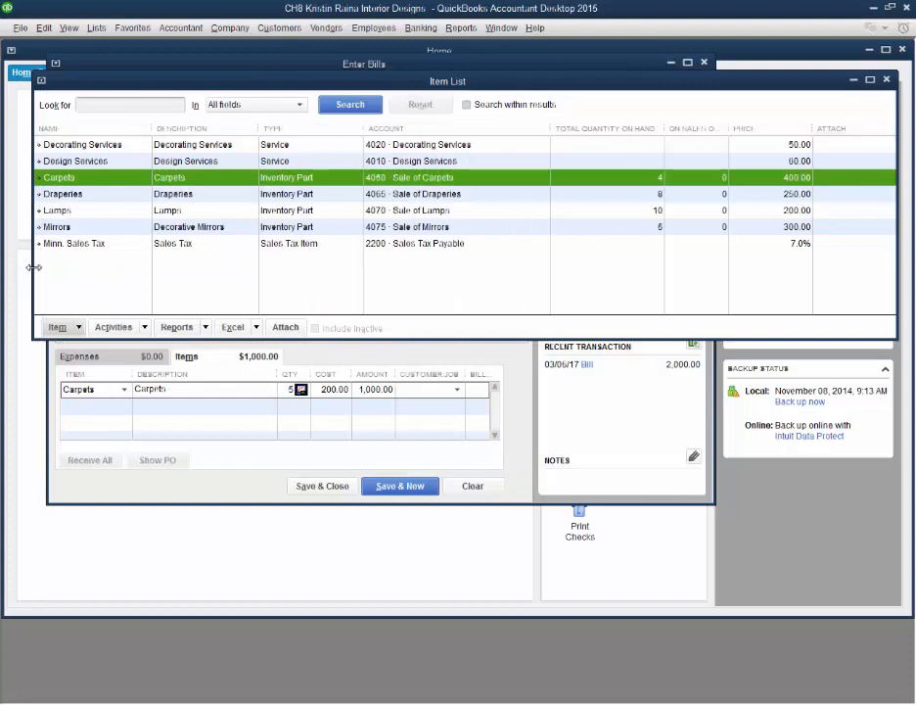
click(77, 331)
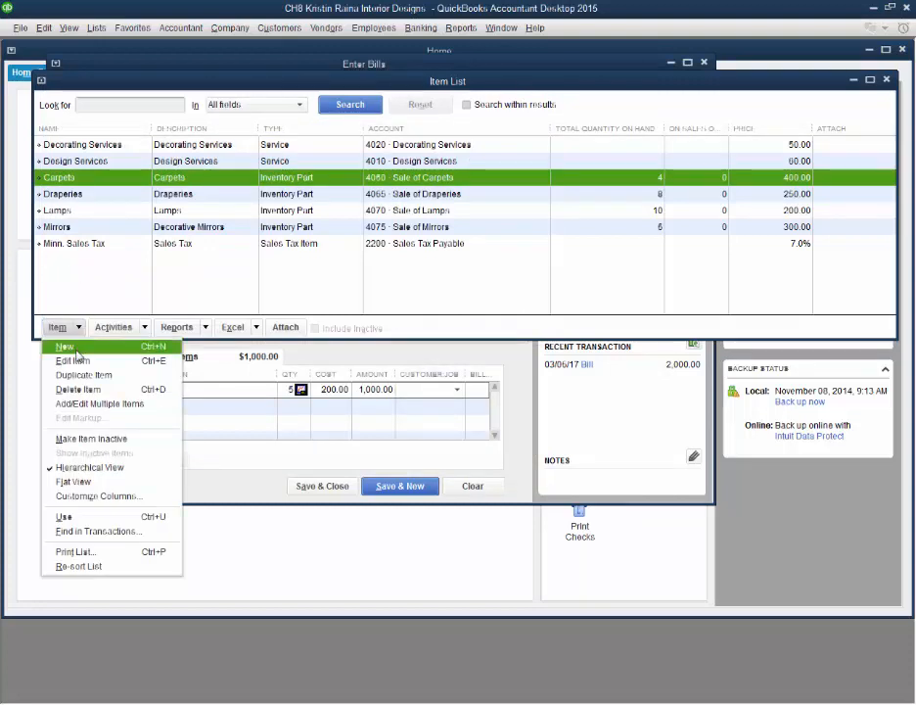
click(71, 346)
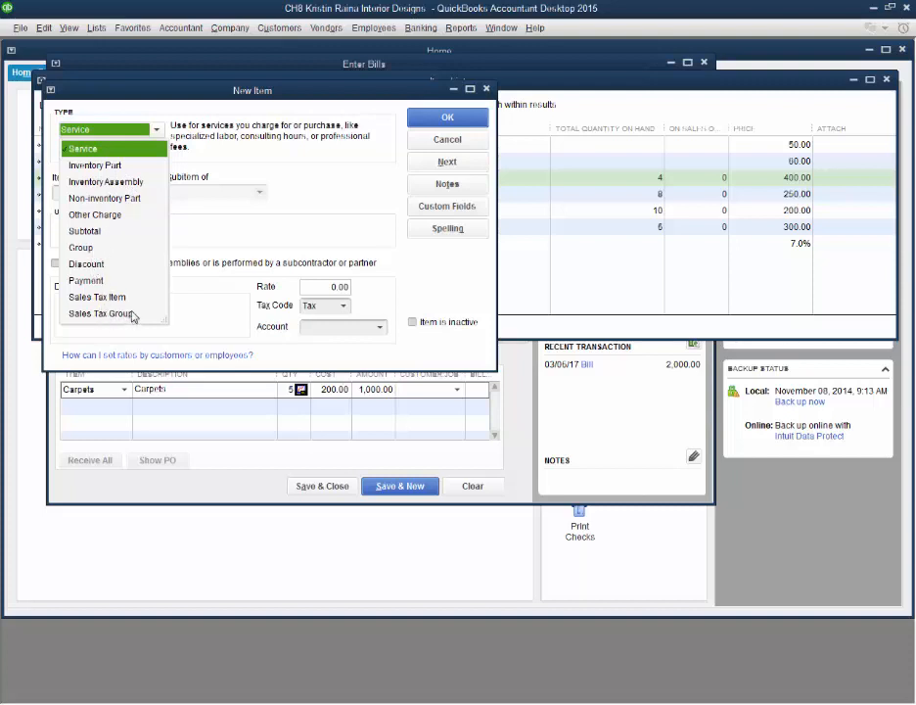
click(88, 166)
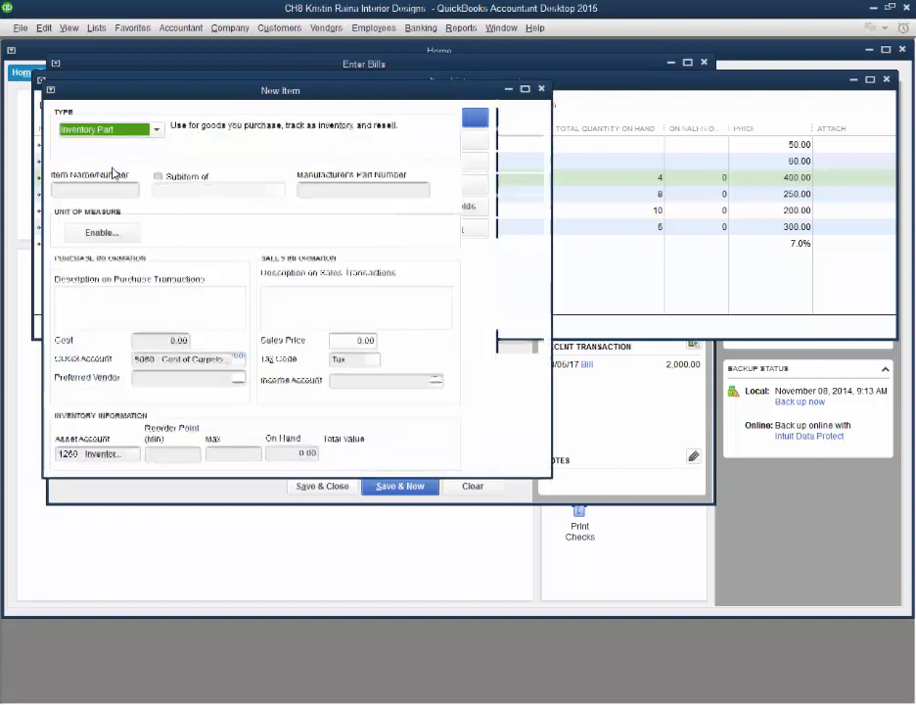
click(119, 191)
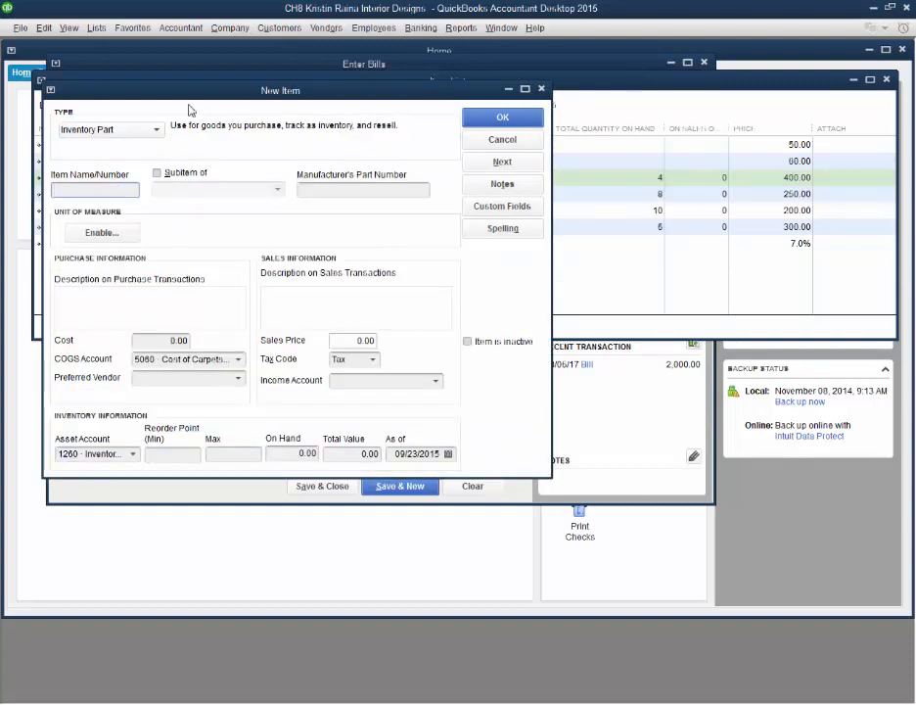
text(mirrors)
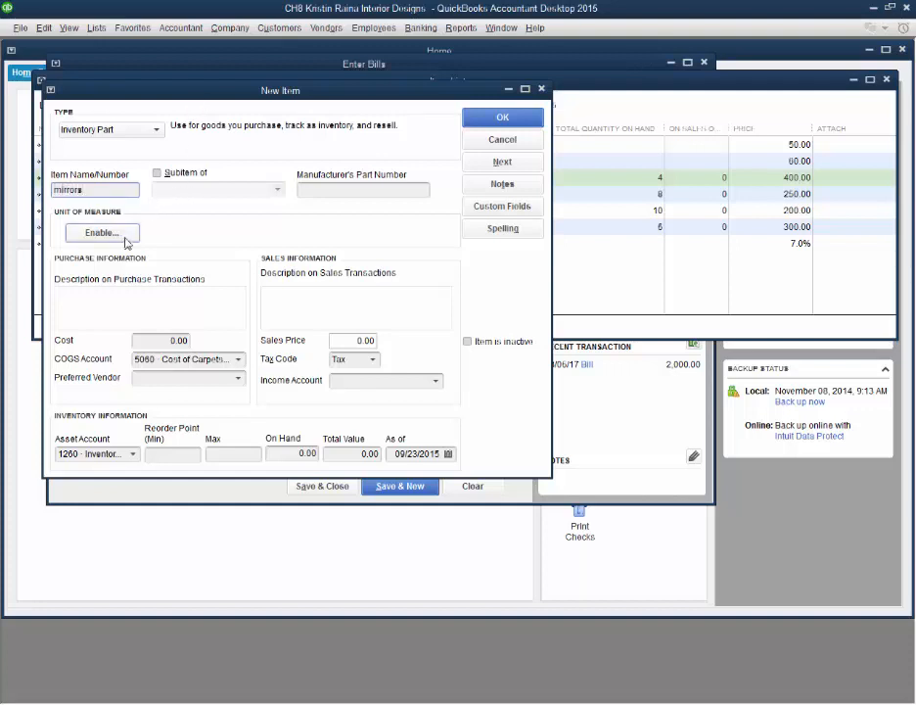
Step: Set the new mirrors item's purchase cost to 100
click(158, 342)
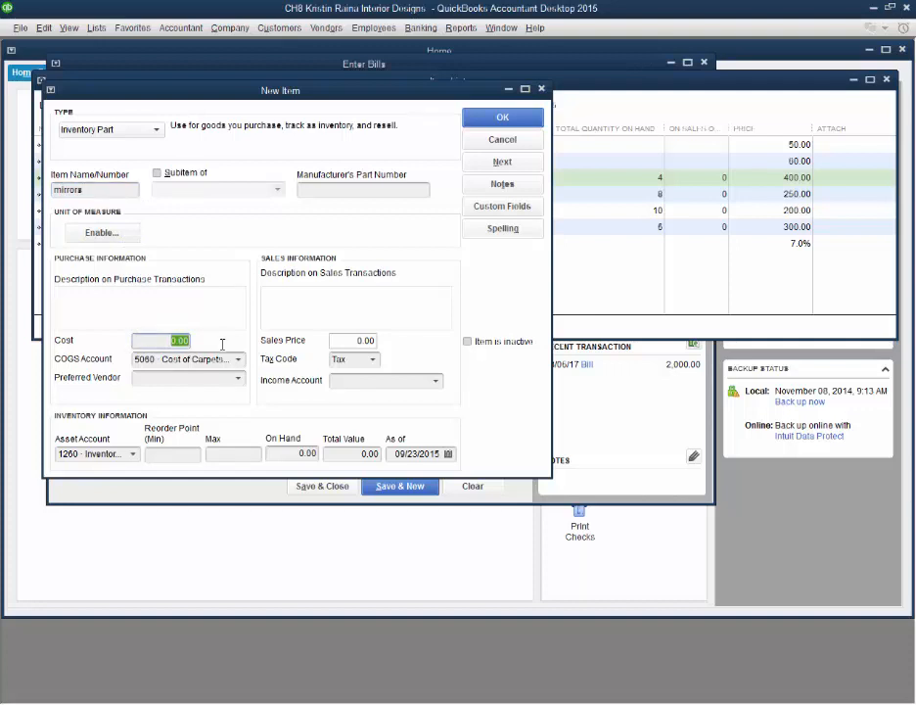
text(100)
key(Tab)
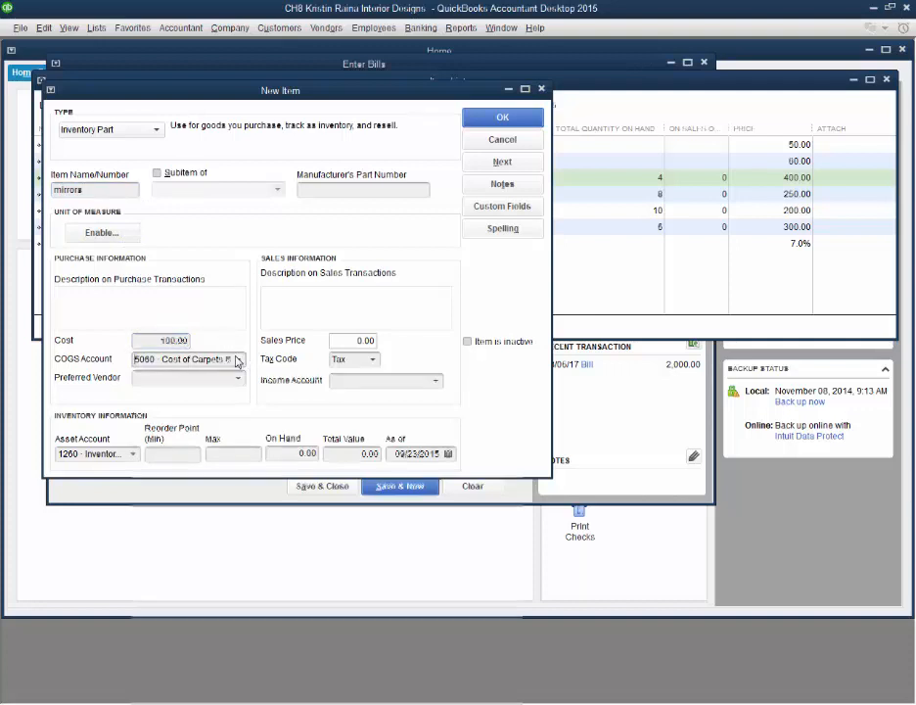
Step: Look through the accounts available for the new item's COGS account without choosing a different one
click(237, 359)
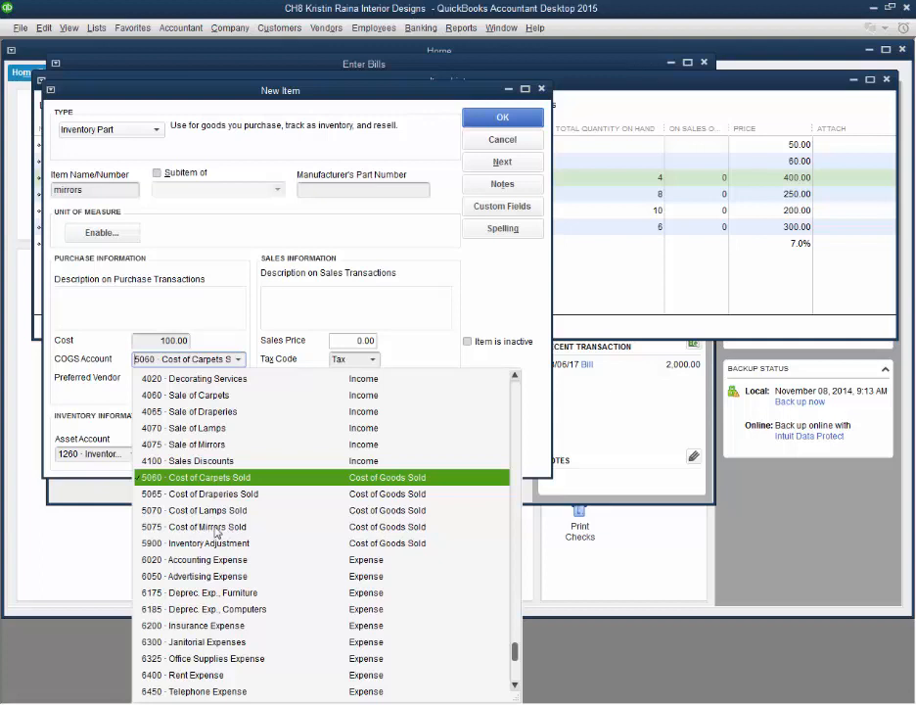
scroll(213, 532, up, 10)
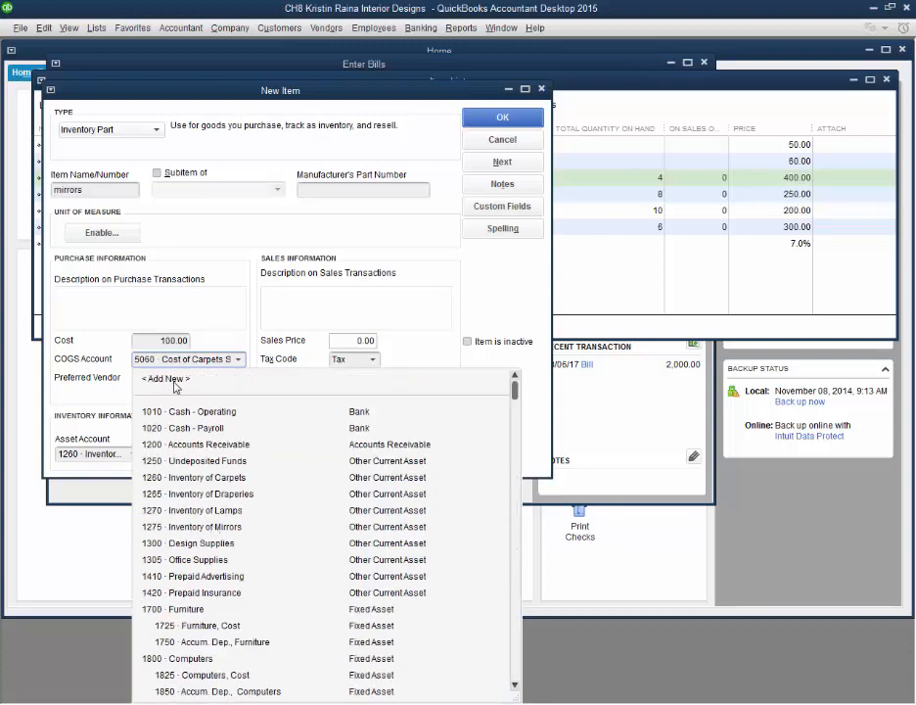
scroll(224, 512, down, 6)
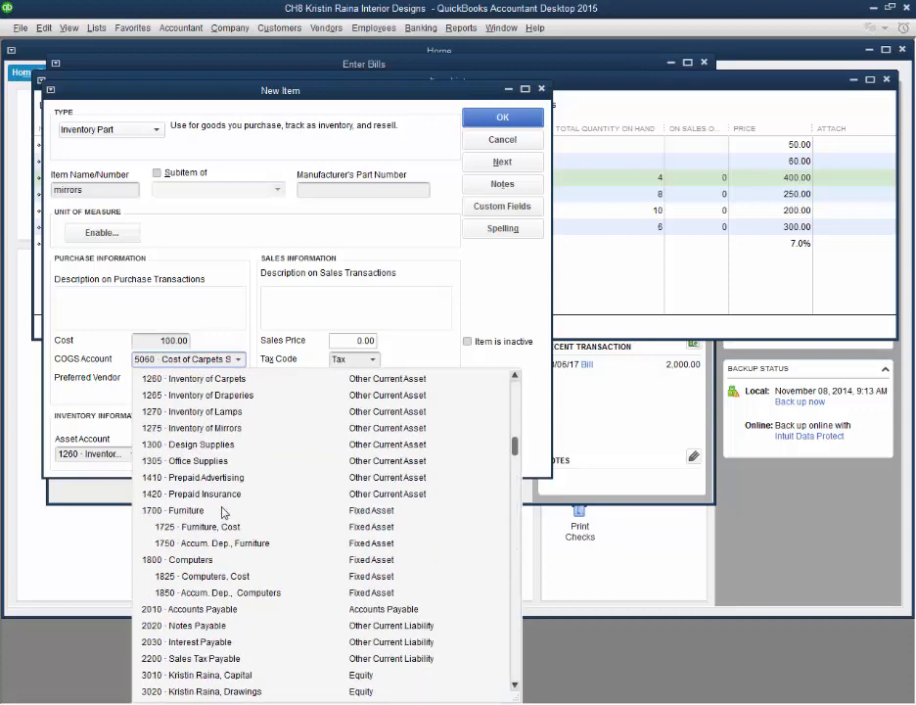
scroll(224, 513, down, 3)
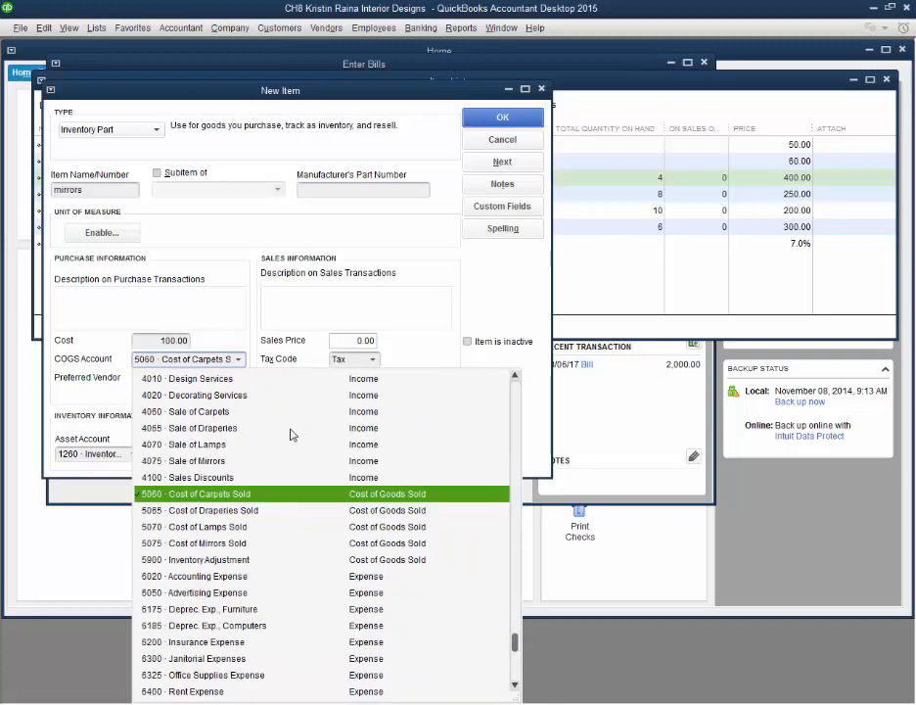
click(266, 314)
Step: Set the new item's sales price to 300 and its preferred vendor to Lumiare Lighting Company
drag(358, 341, 404, 342)
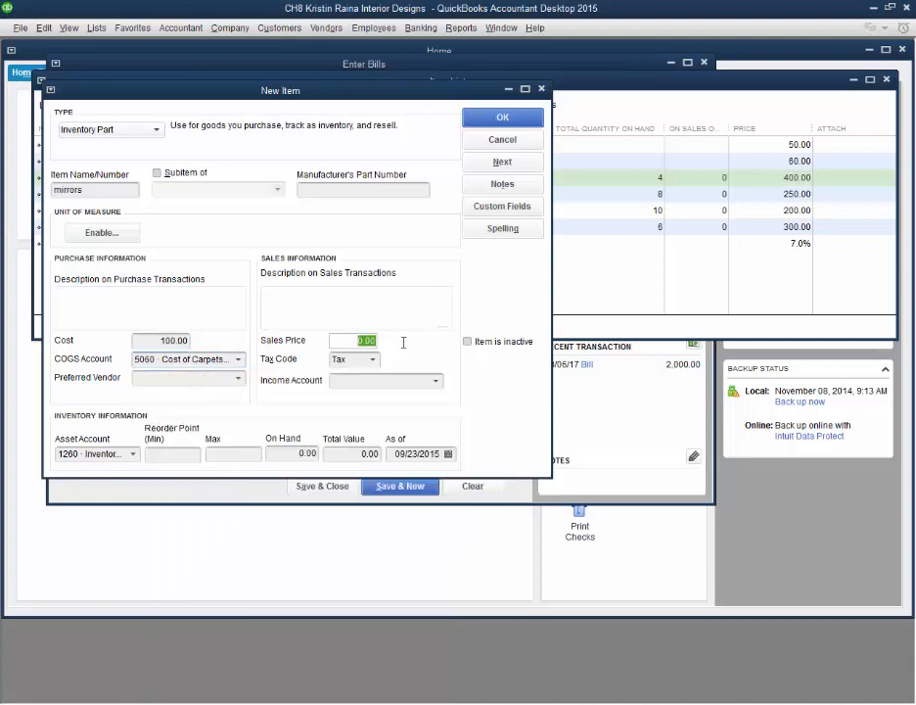
text(300)
click(235, 379)
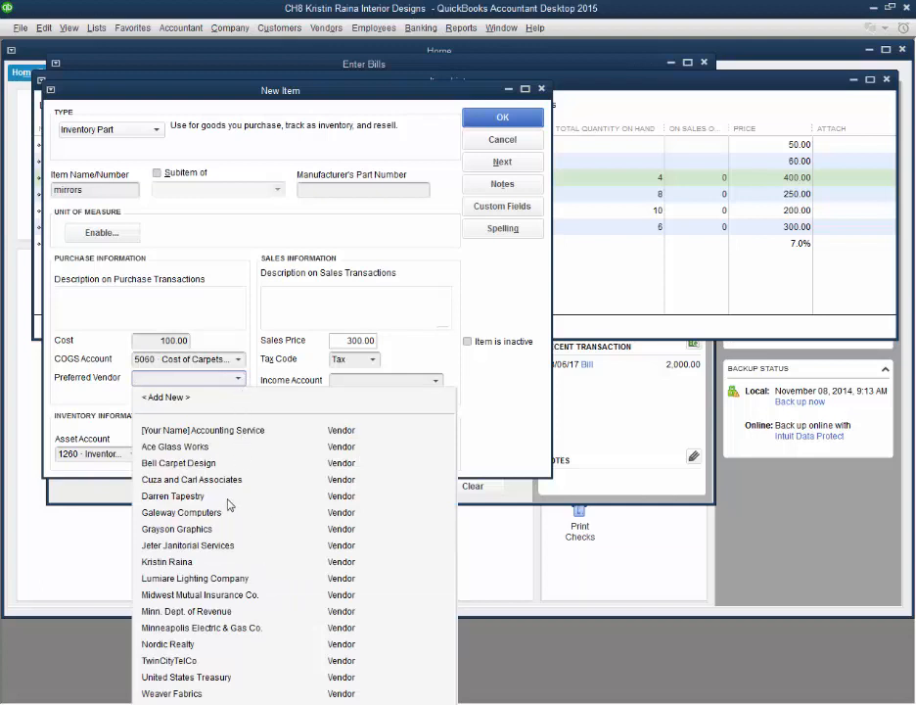
click(217, 584)
Step: Assign 4075 · Sale of Mirrors as the item's income account and 1275 · Inventory of Mirrors as its asset account
click(435, 382)
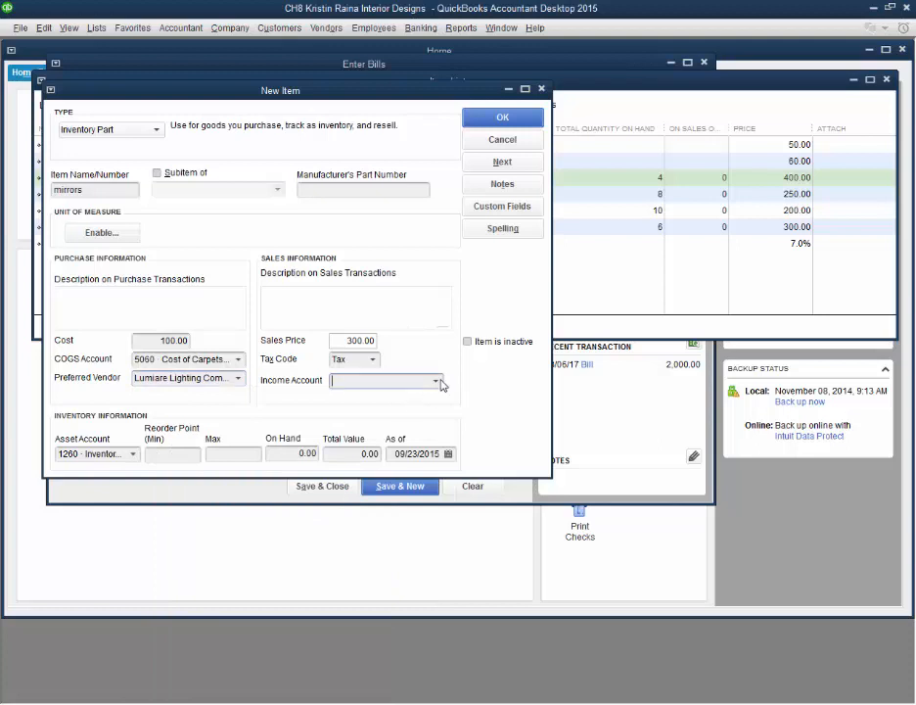
click(437, 382)
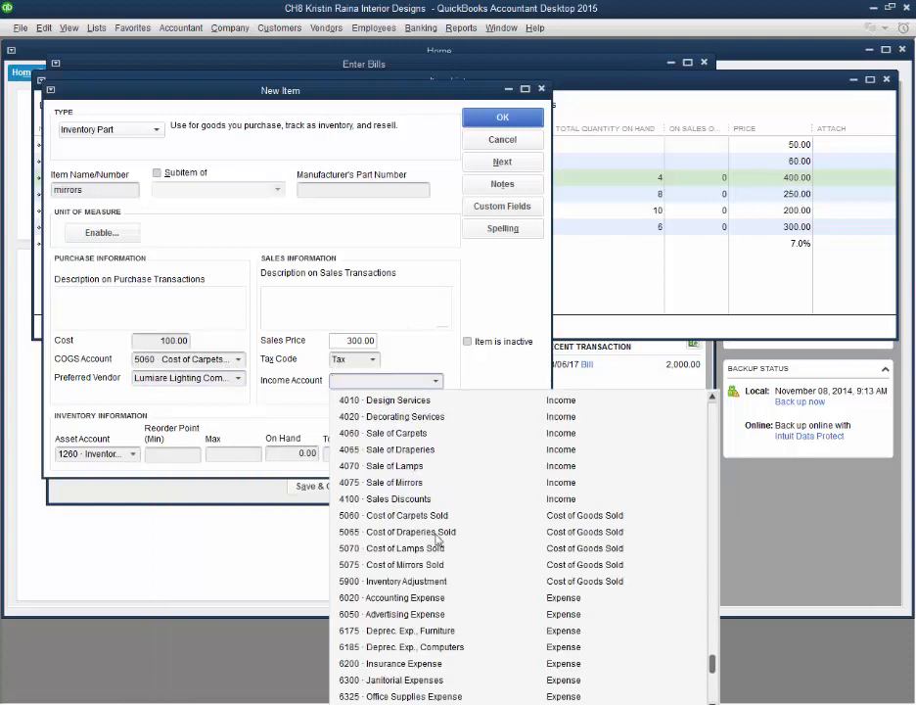
click(419, 482)
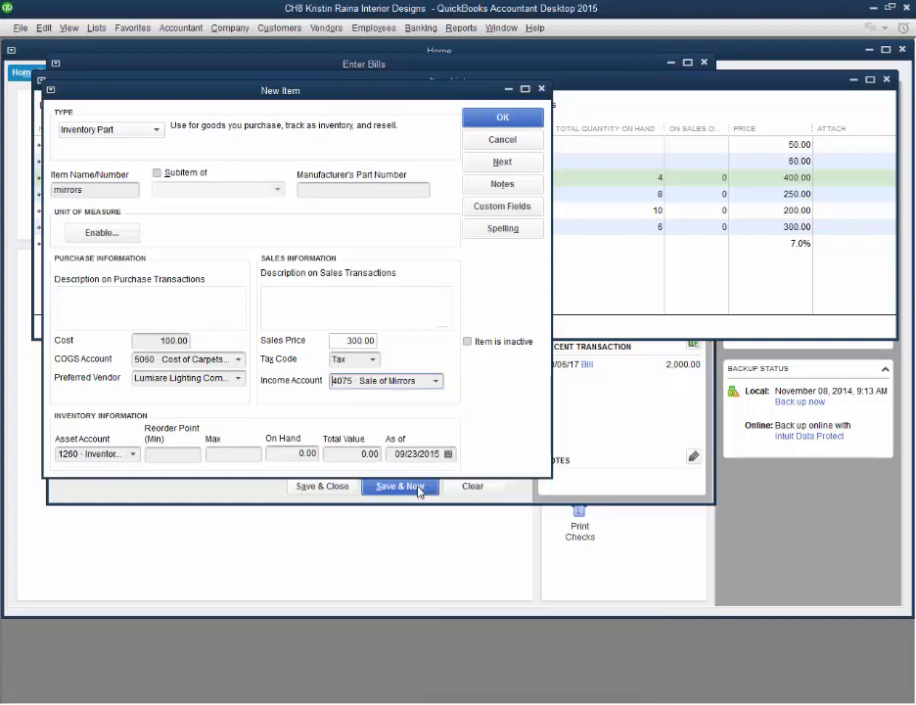
click(132, 454)
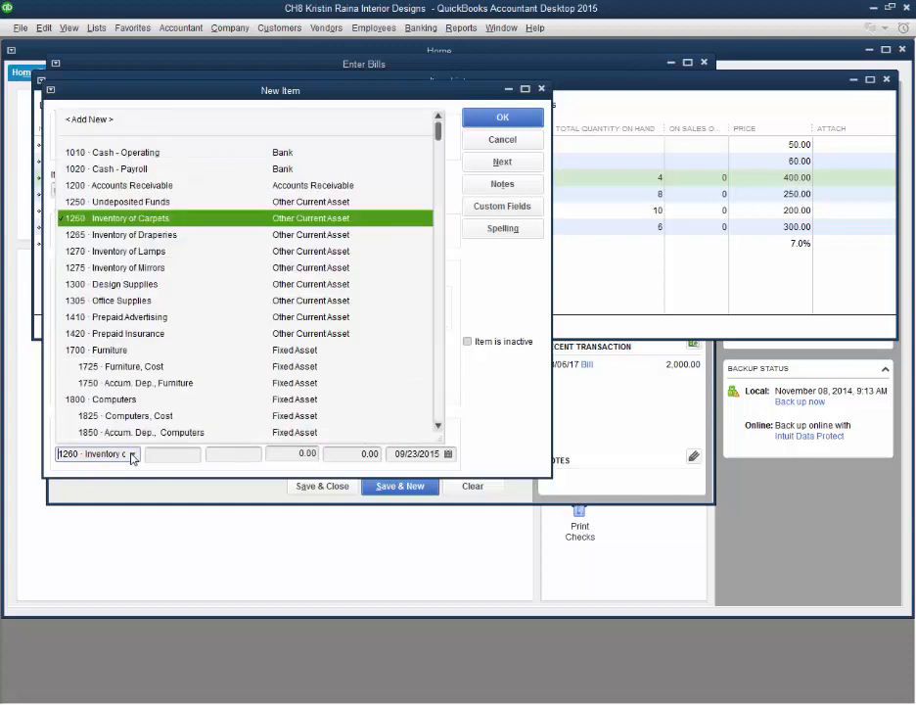
click(162, 269)
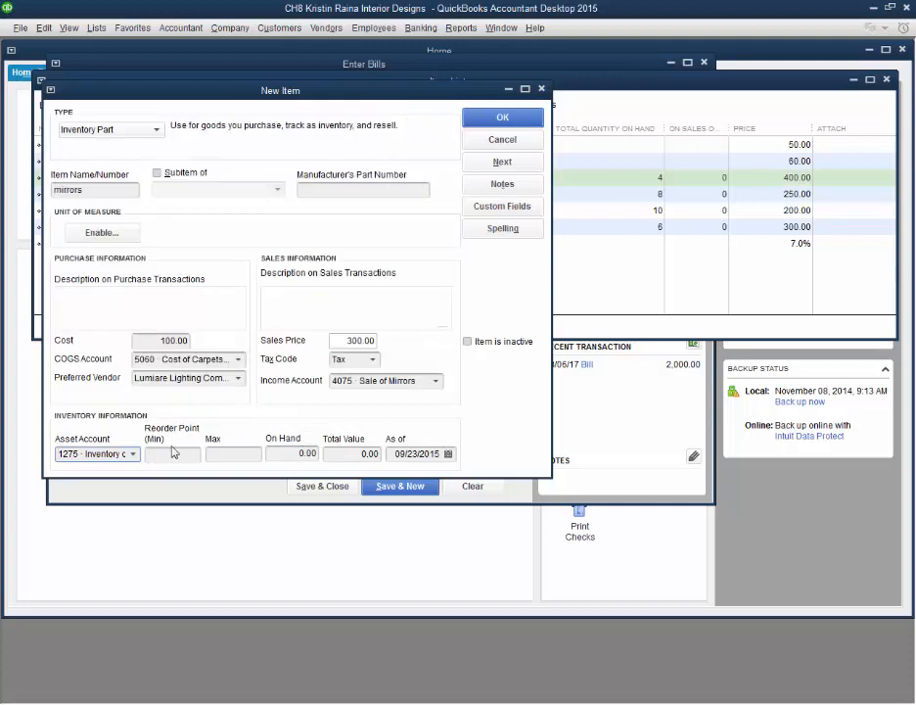
Step: Enter 5 as the new item's quantity on hand and 2 as its minimum reorder point
click(283, 453)
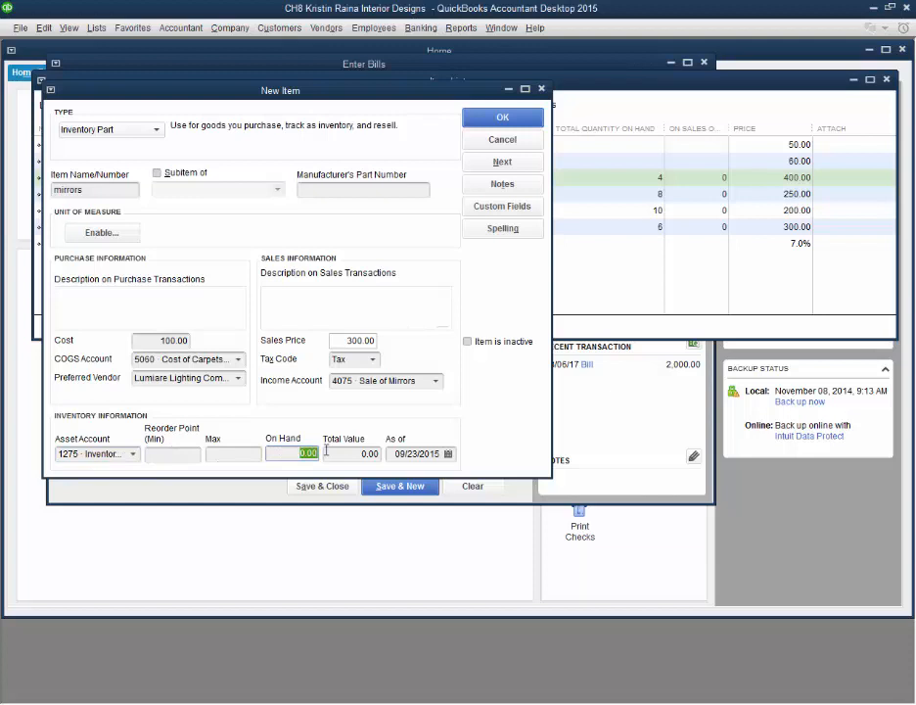
text(5)
click(256, 456)
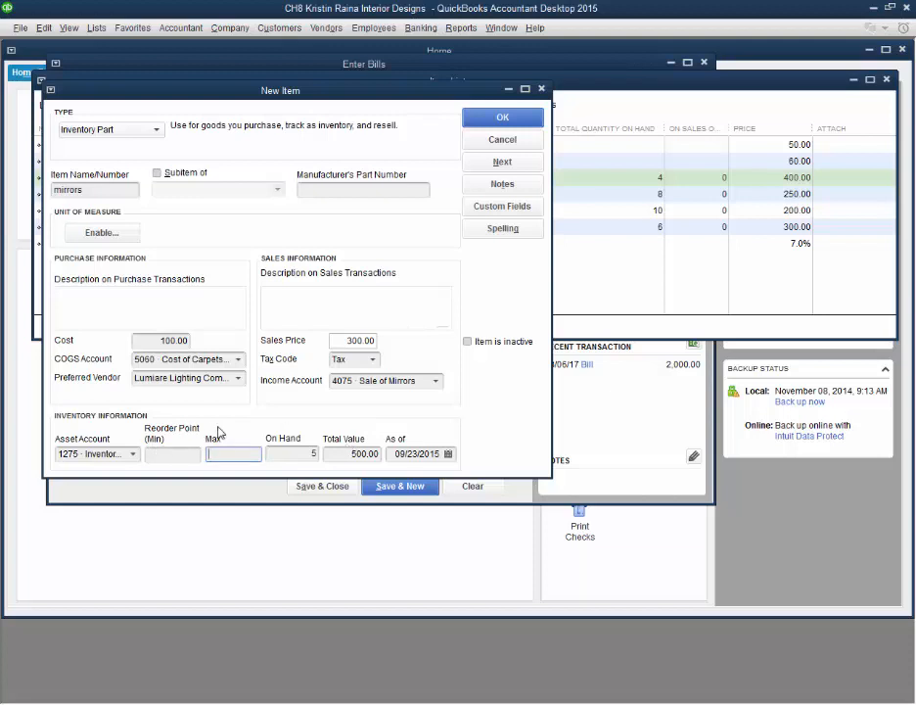
click(193, 454)
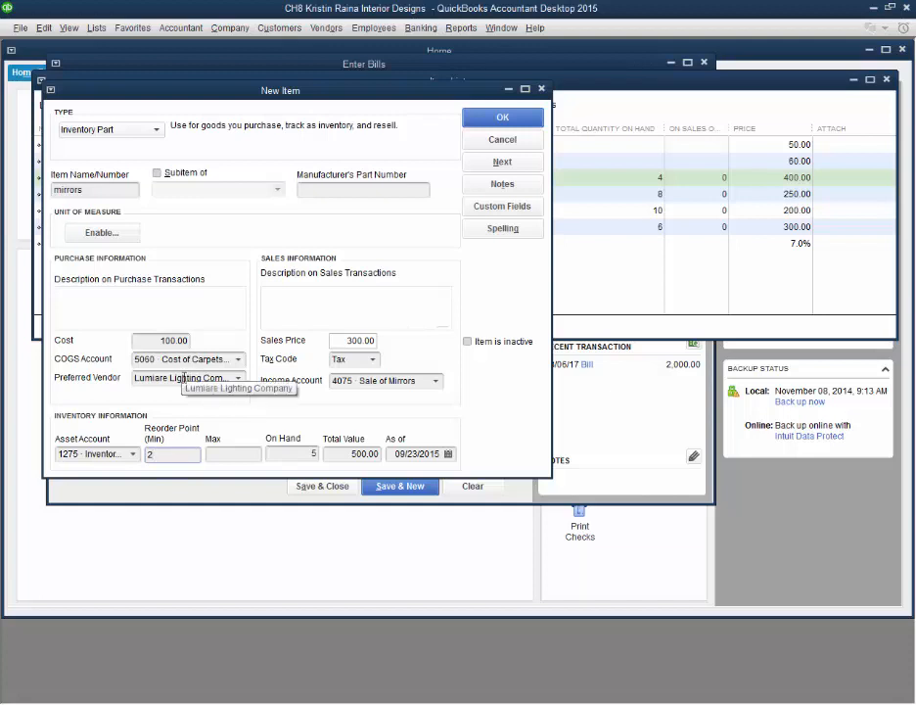
Step: Try to save the new item as mirrors, then rename it mirrors1 and save it
click(480, 118)
click(458, 227)
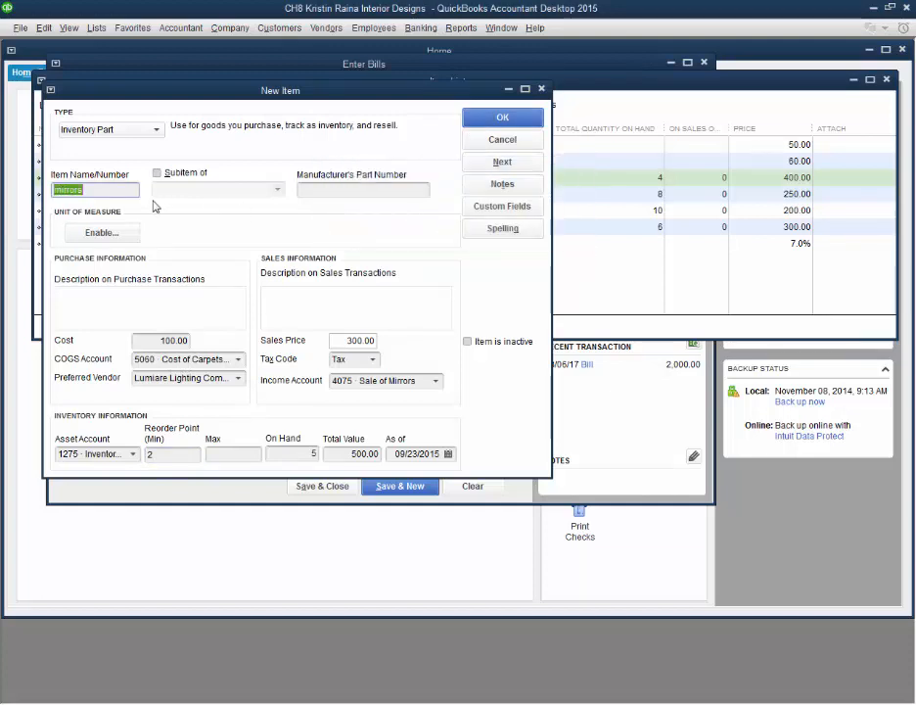
click(111, 192)
text(1)
click(519, 119)
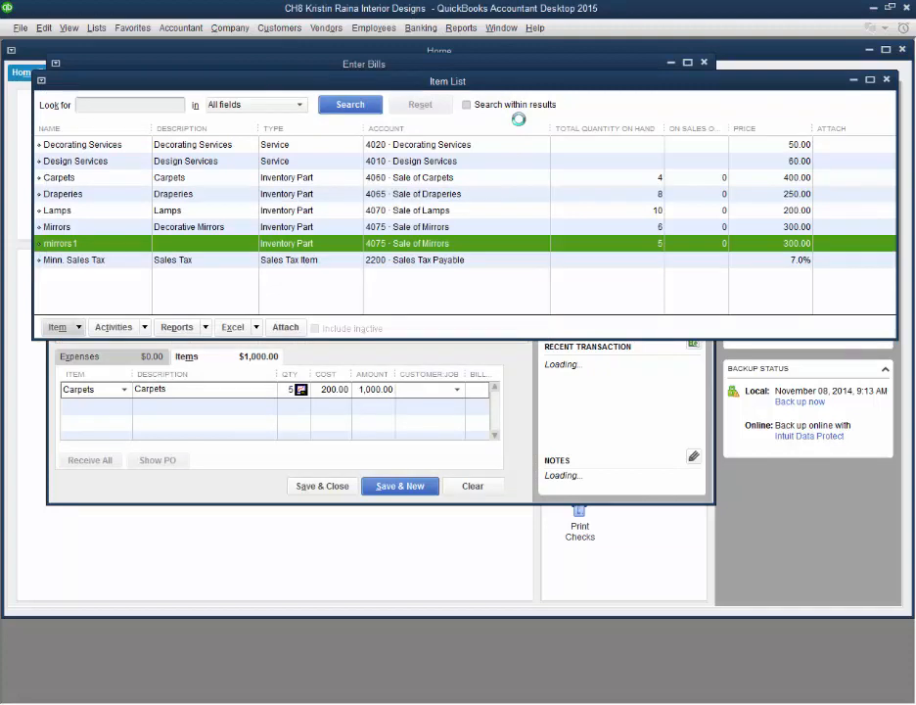
Step: Try to delete the mirrors1 item from the Item List, and make it inactive despite its quantity on hand
click(119, 227)
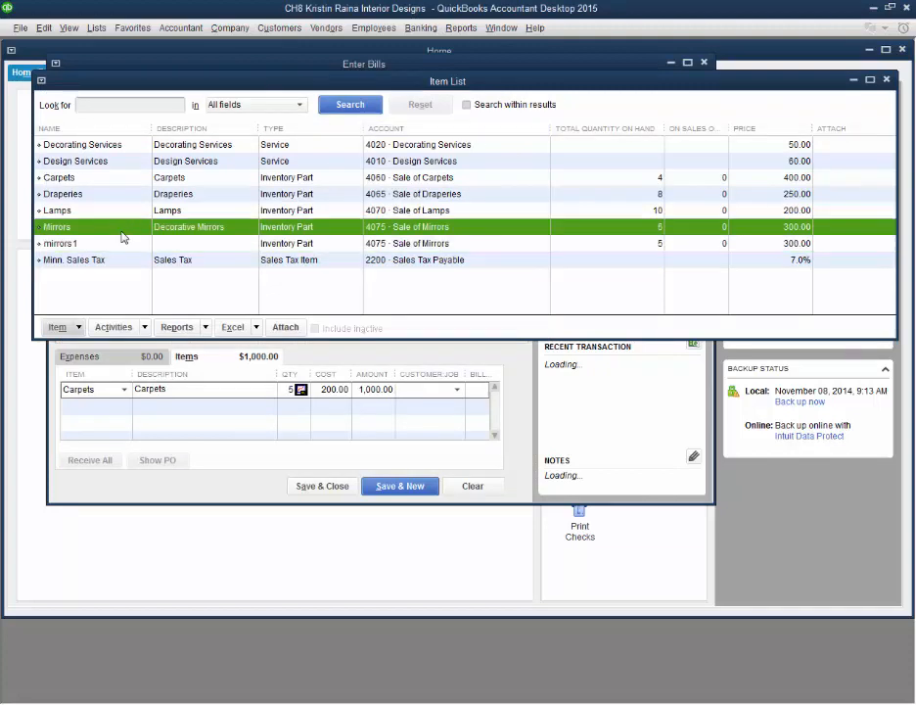
click(120, 244)
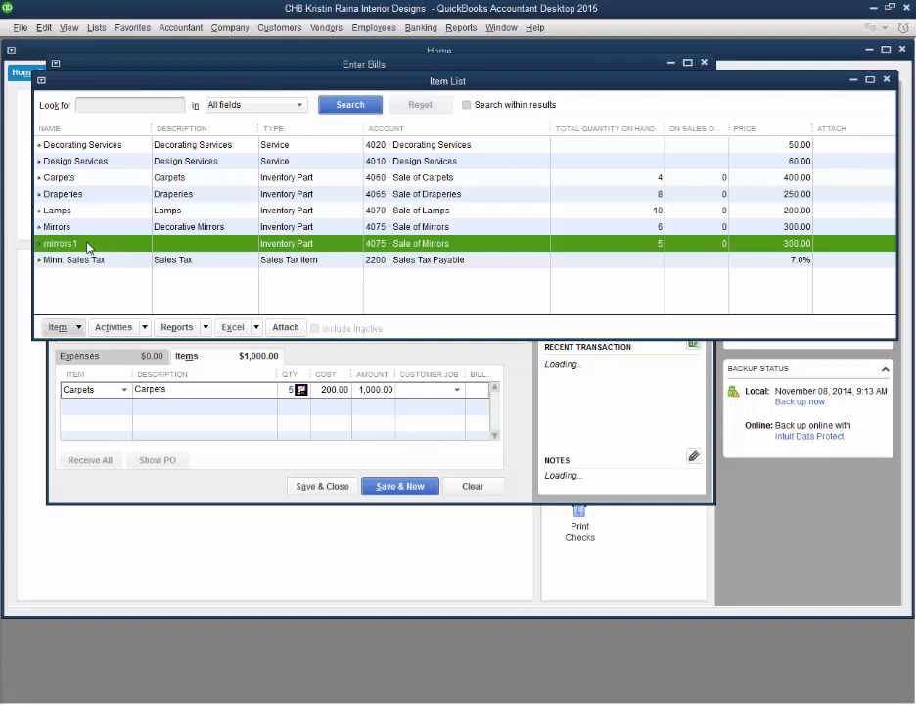
click(76, 325)
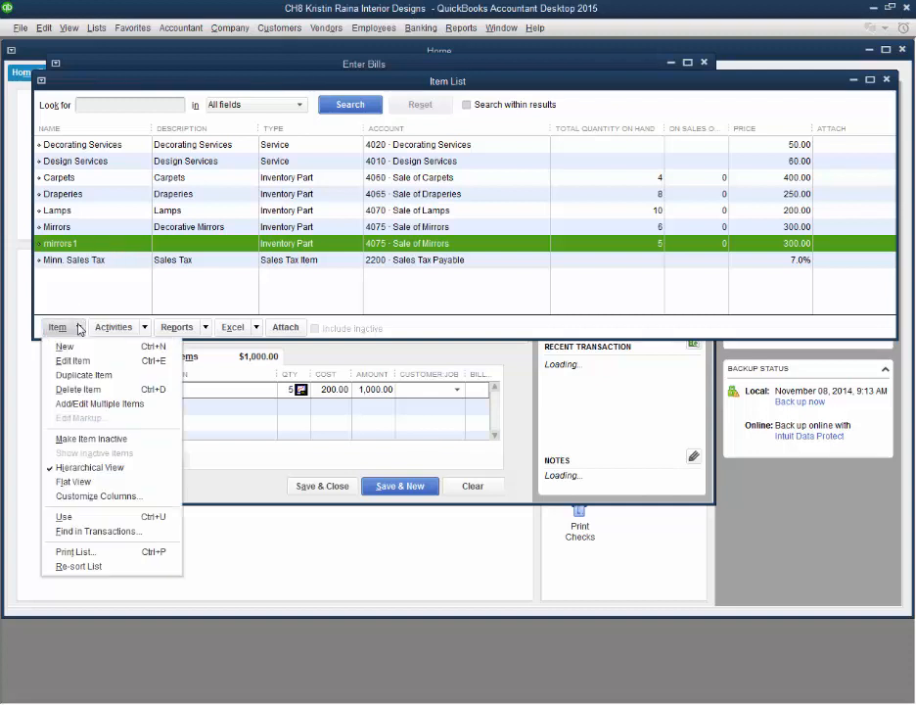
click(82, 390)
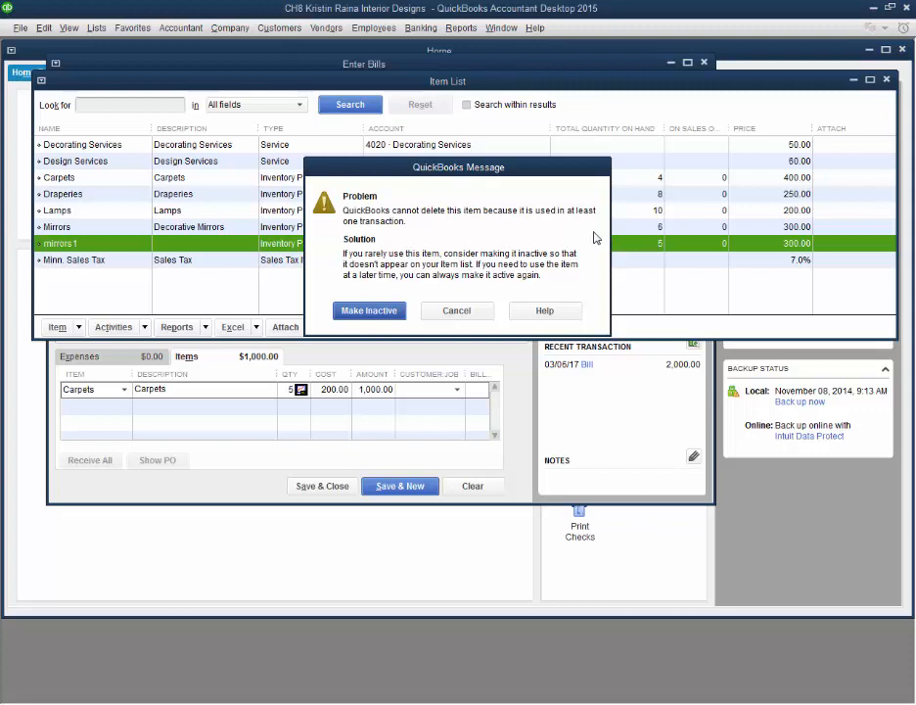
click(367, 311)
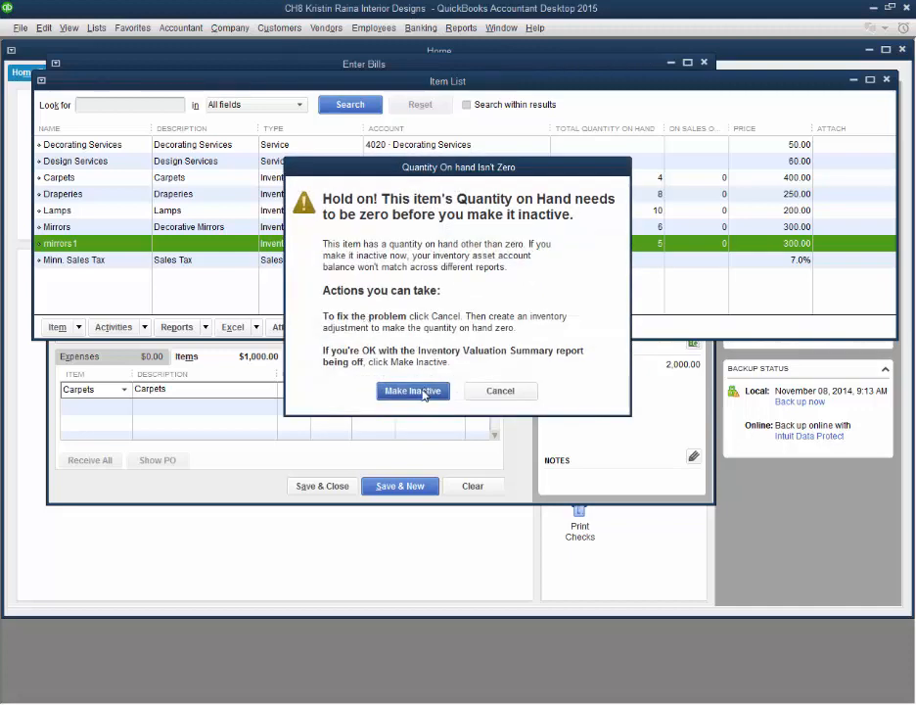
click(414, 391)
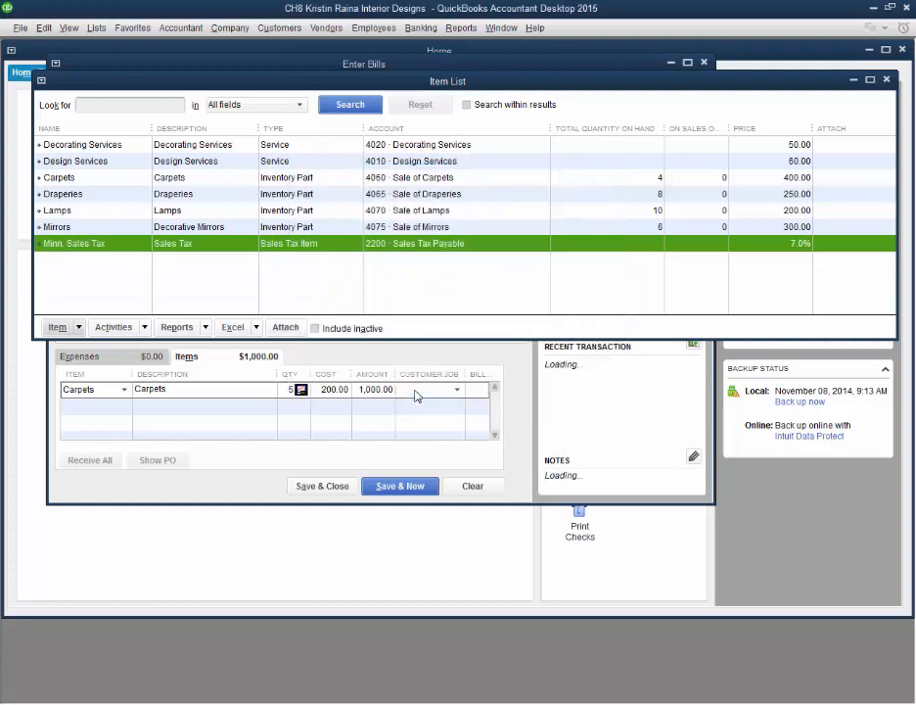
Step: Select the Mirrors item and include inactive items in the Item List
click(218, 229)
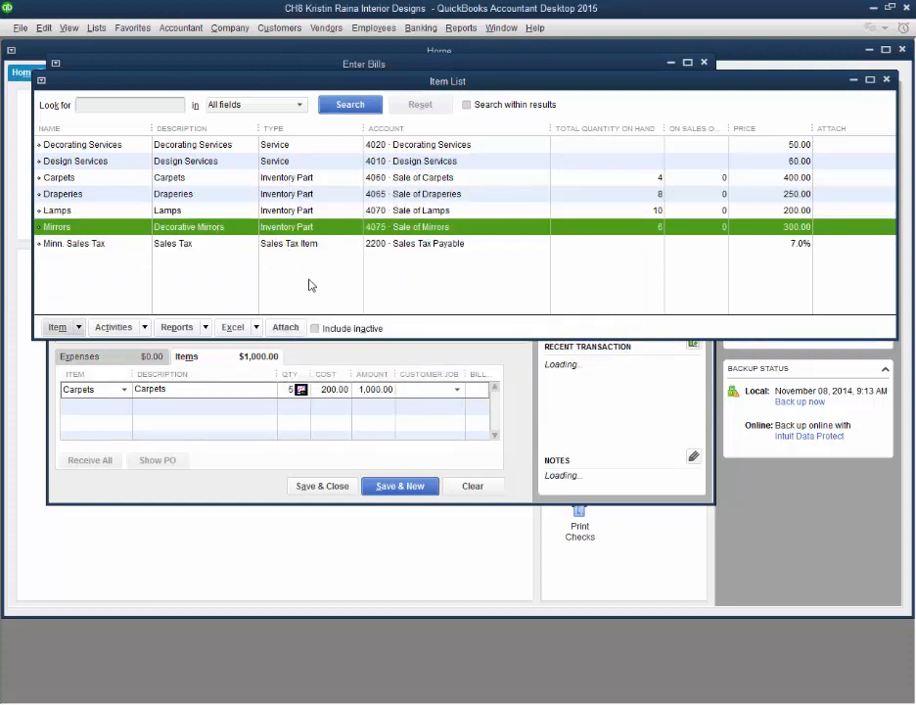
click(315, 329)
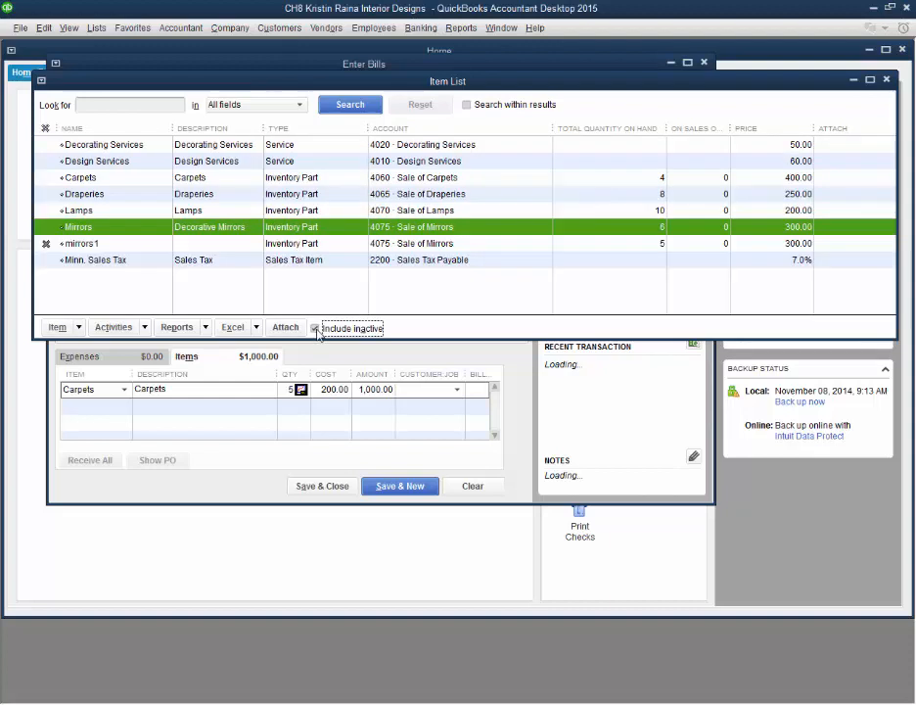
Step: Look through the available inventory activities and company lists, and reopen the Item List to review its items
click(379, 242)
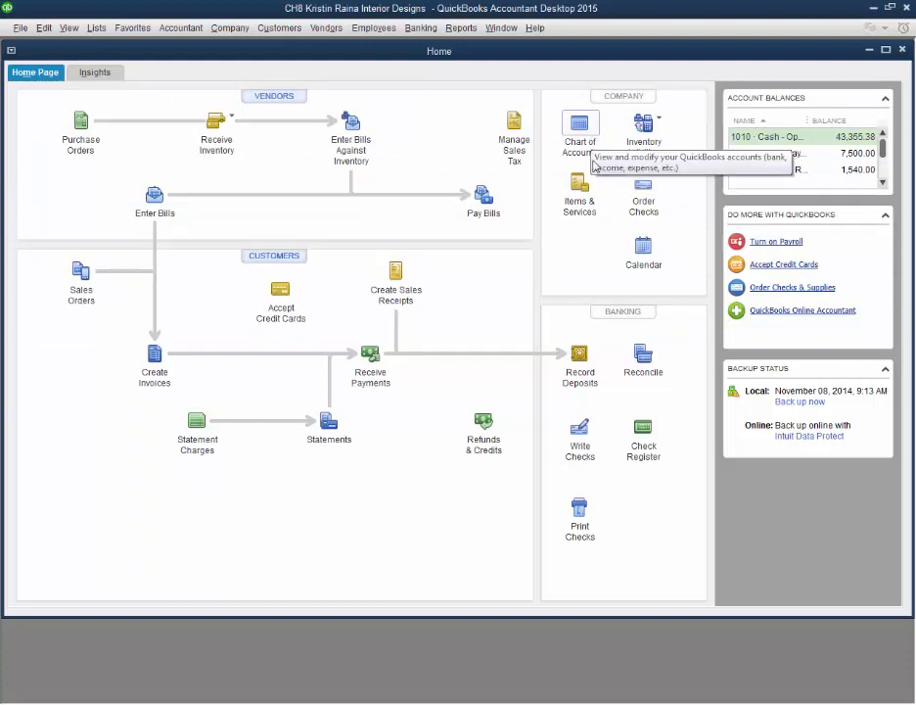
click(660, 122)
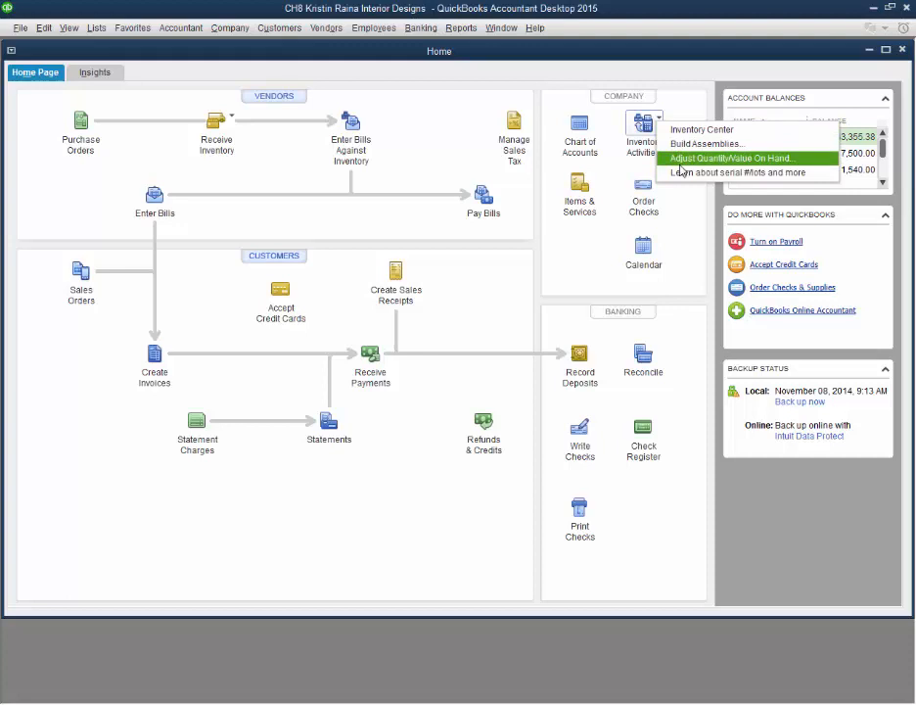
click(604, 184)
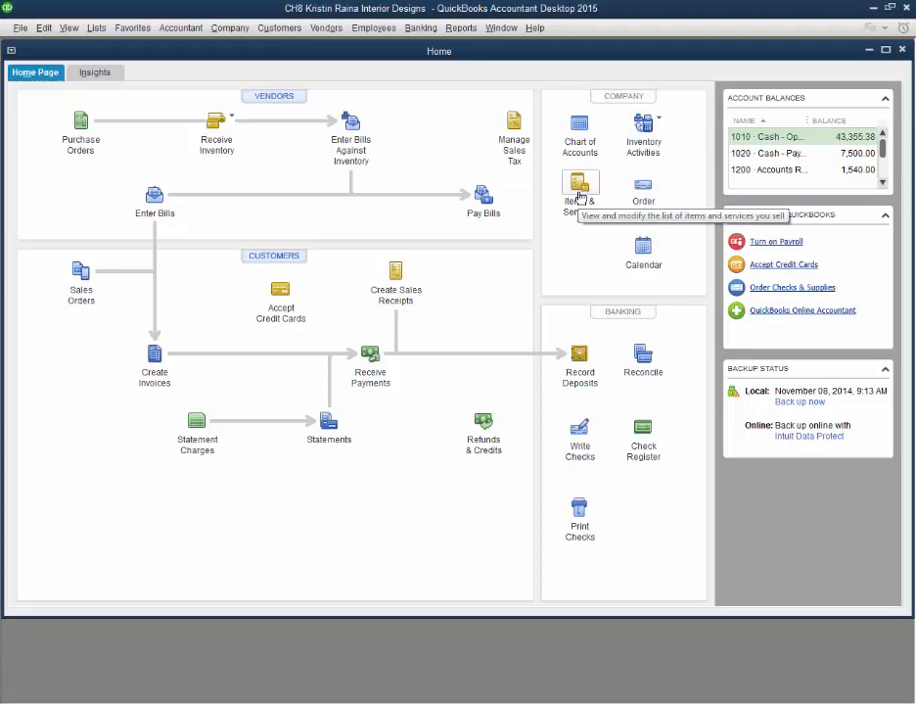
click(99, 29)
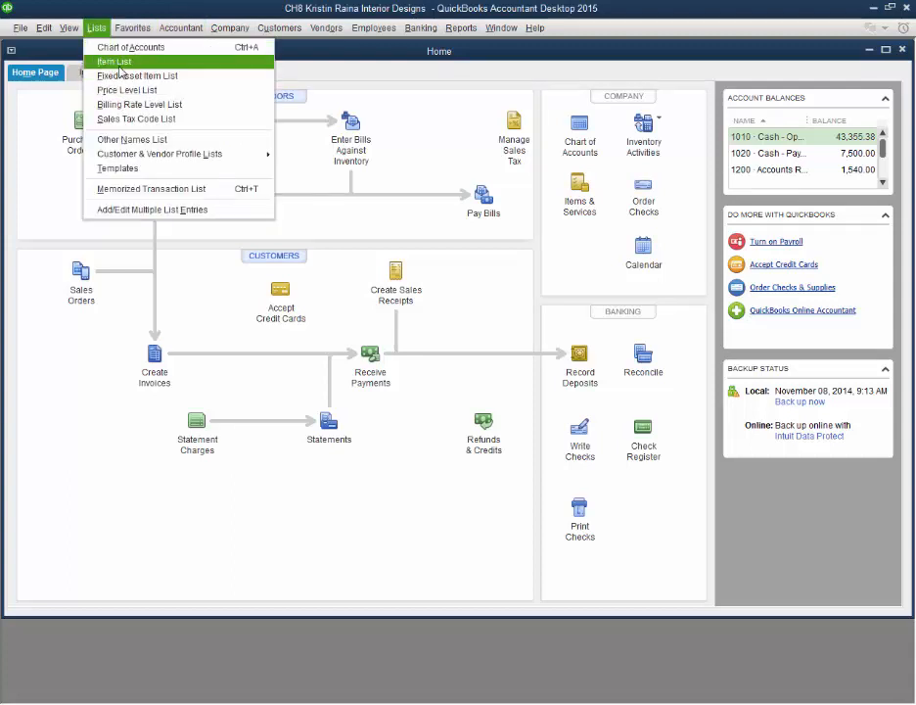
click(568, 226)
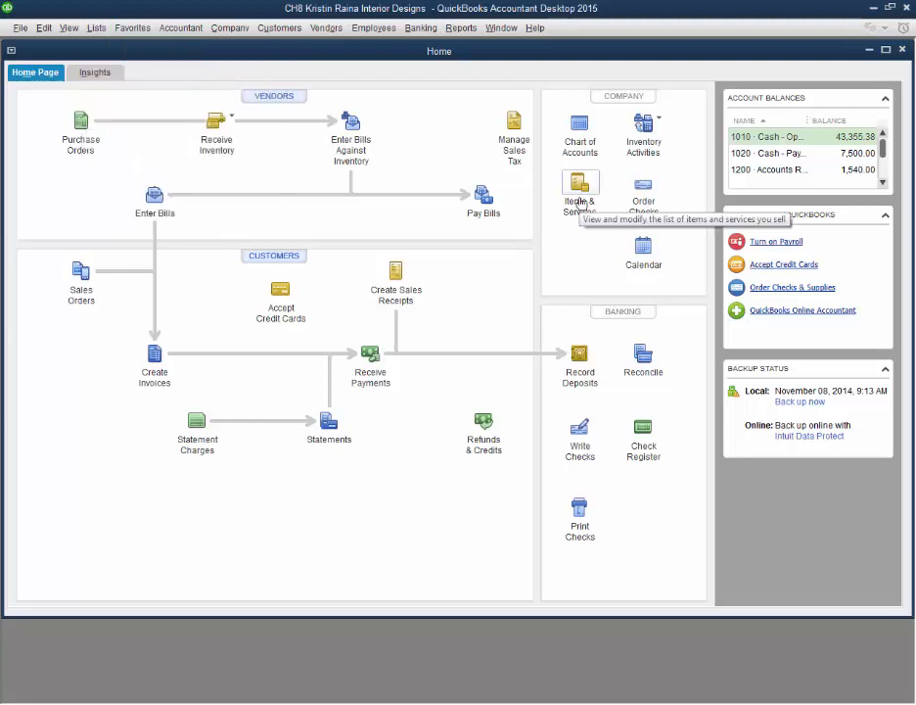
click(580, 194)
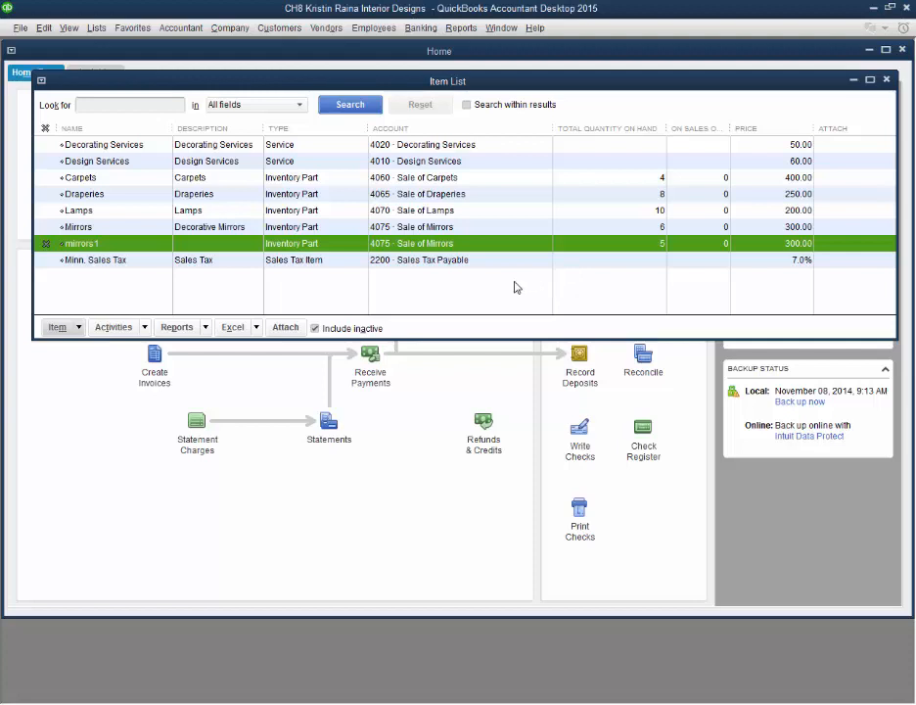
key(Escape)
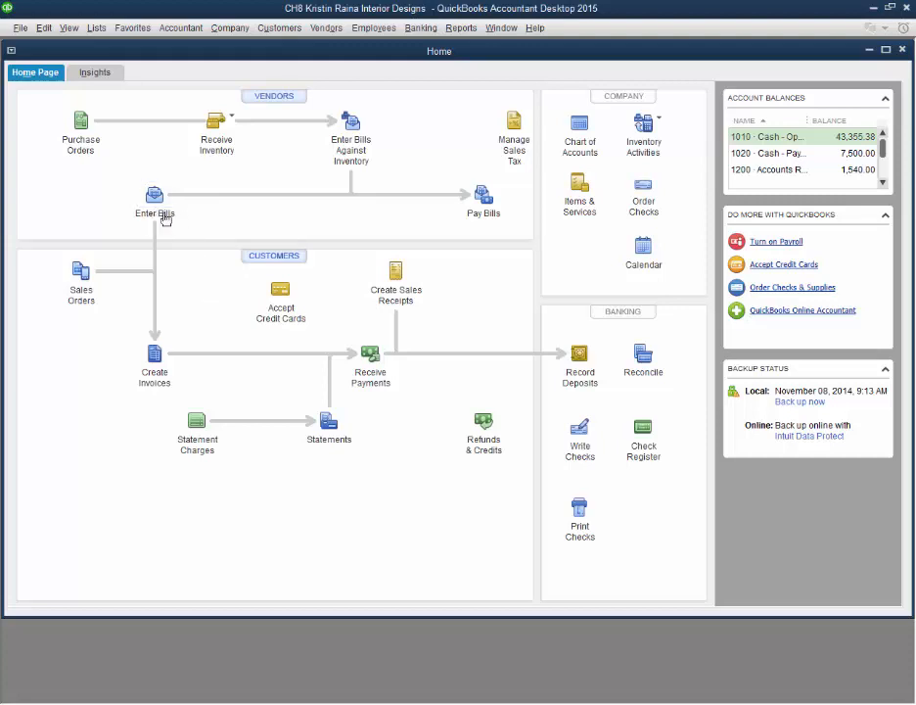
Step: Compare the expense lines with the item lines on the Bell Carpet Design bill, and leave the bill
click(154, 201)
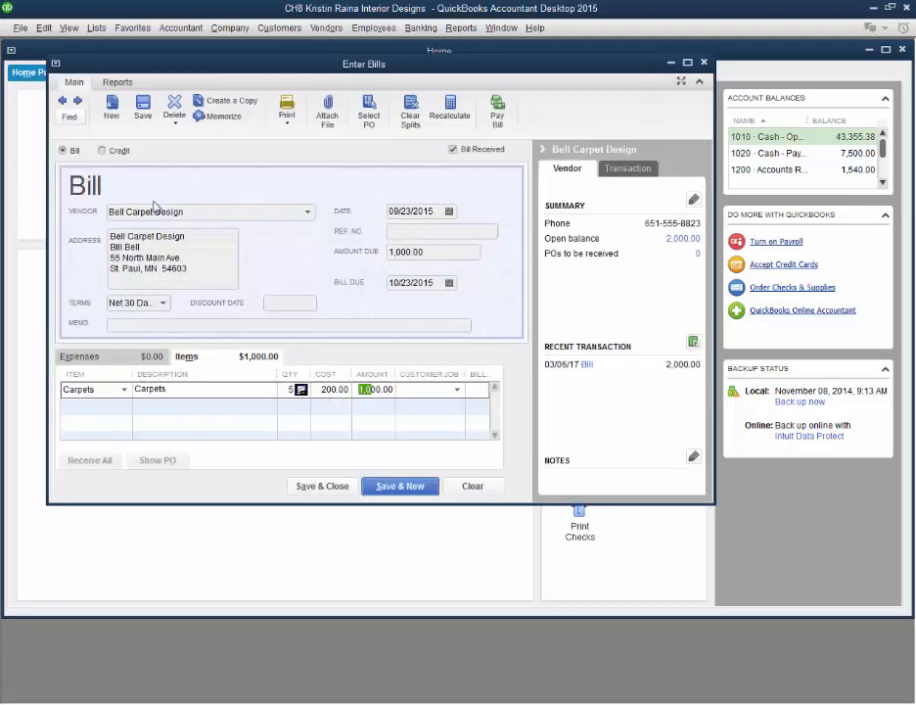
click(142, 364)
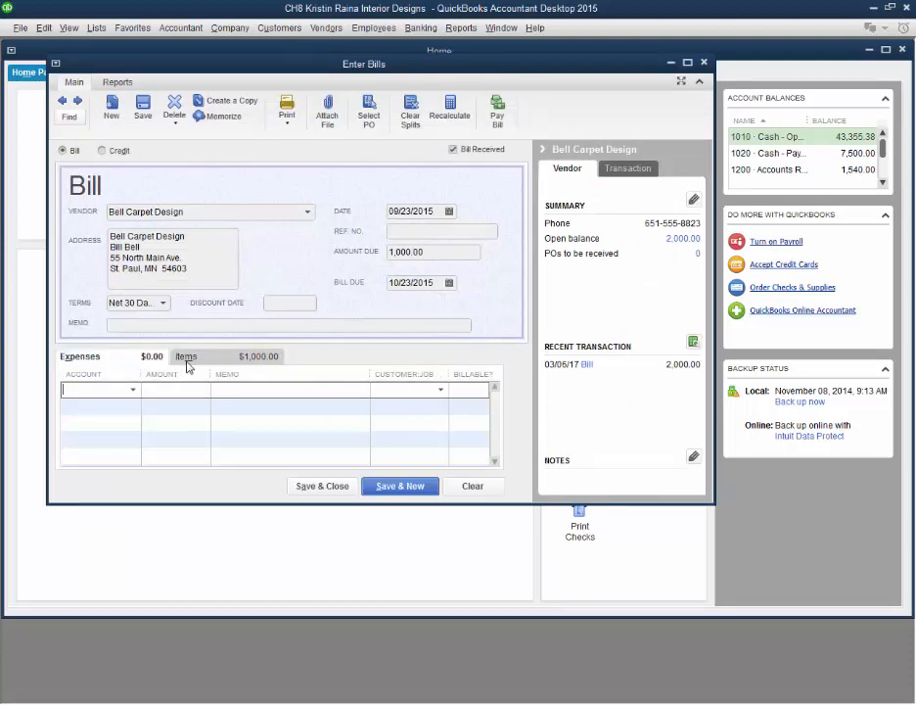
click(188, 358)
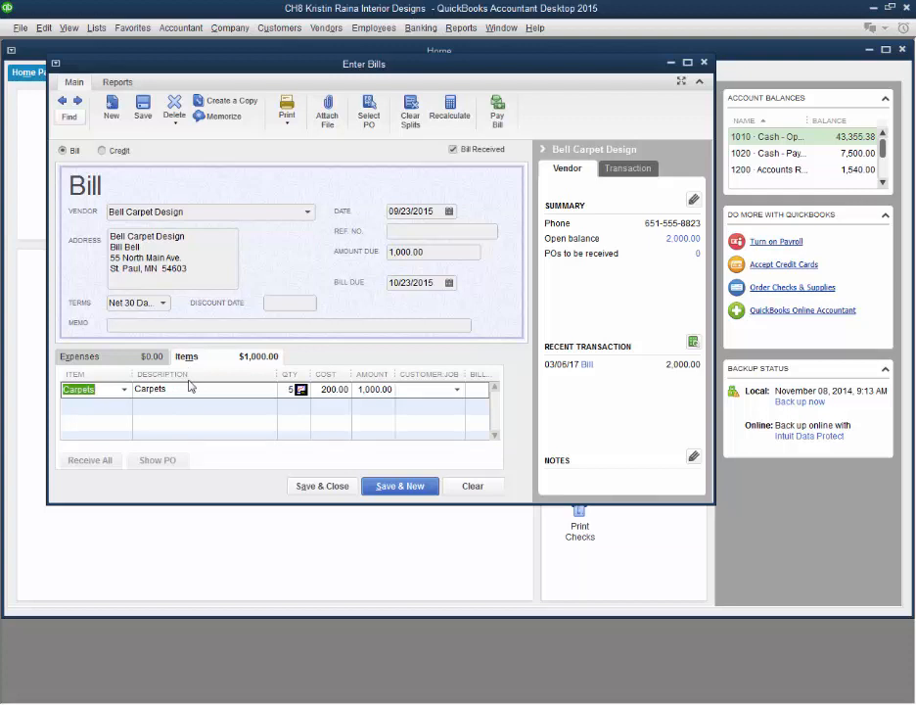
click(39, 363)
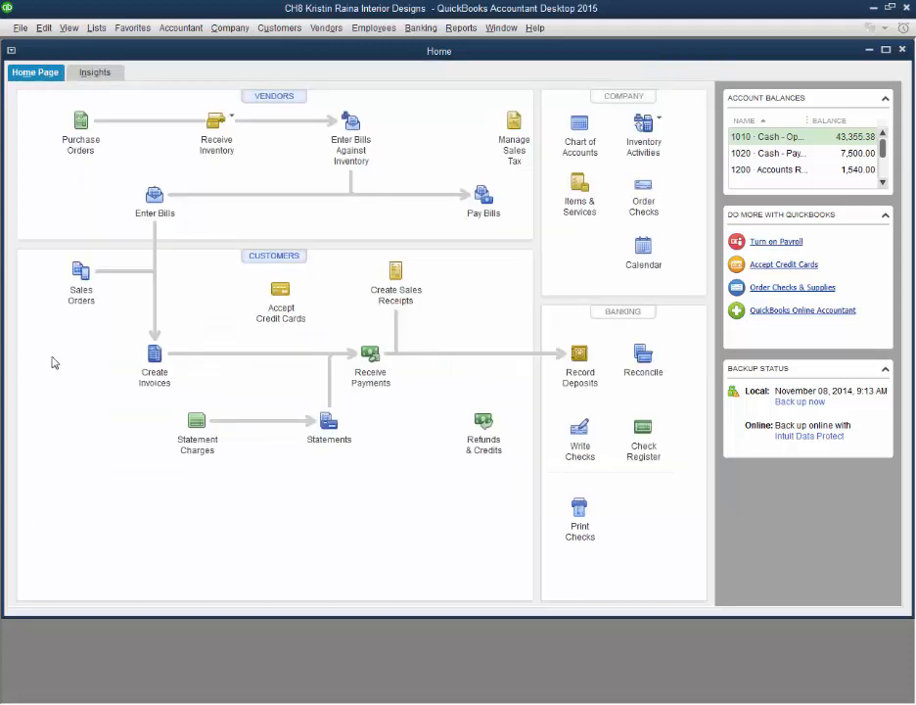
Step: Review the items that can be chosen for the Carpets line of the Cook Caterers invoice, and leave the invoice
click(147, 378)
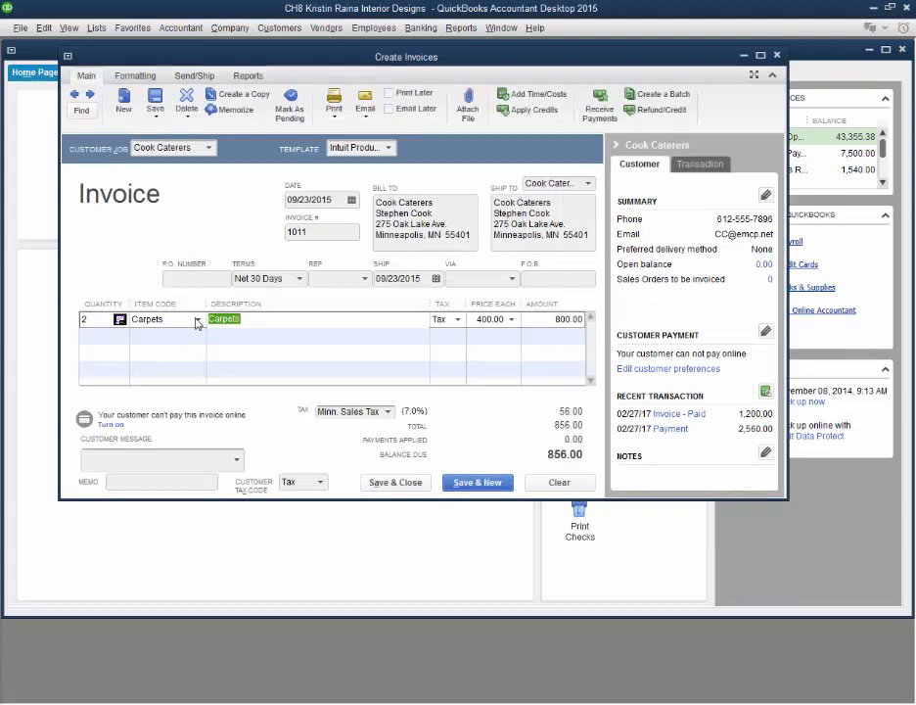
click(197, 322)
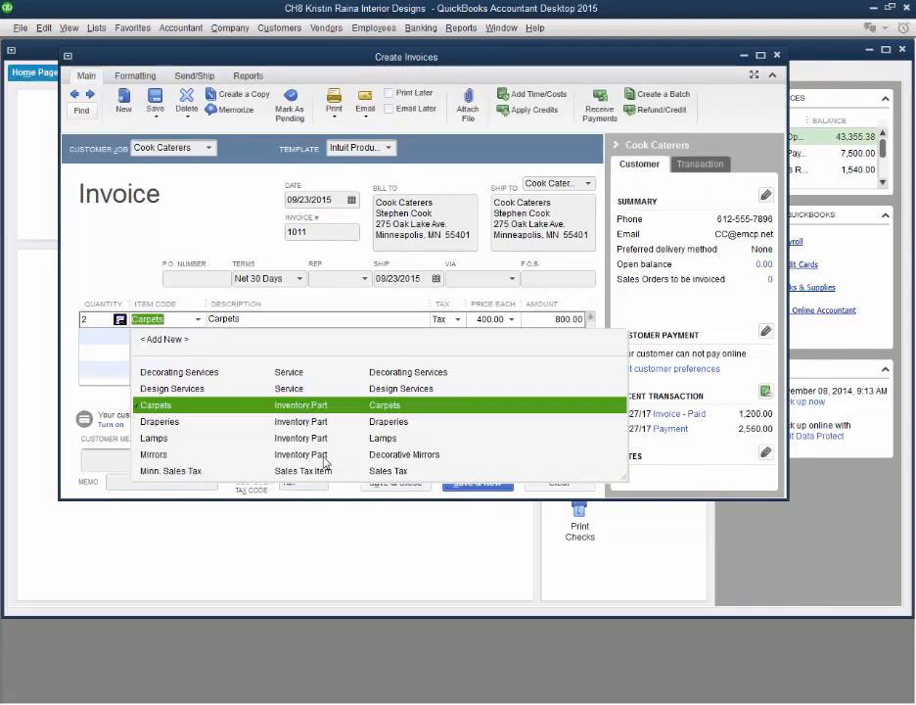
click(265, 529)
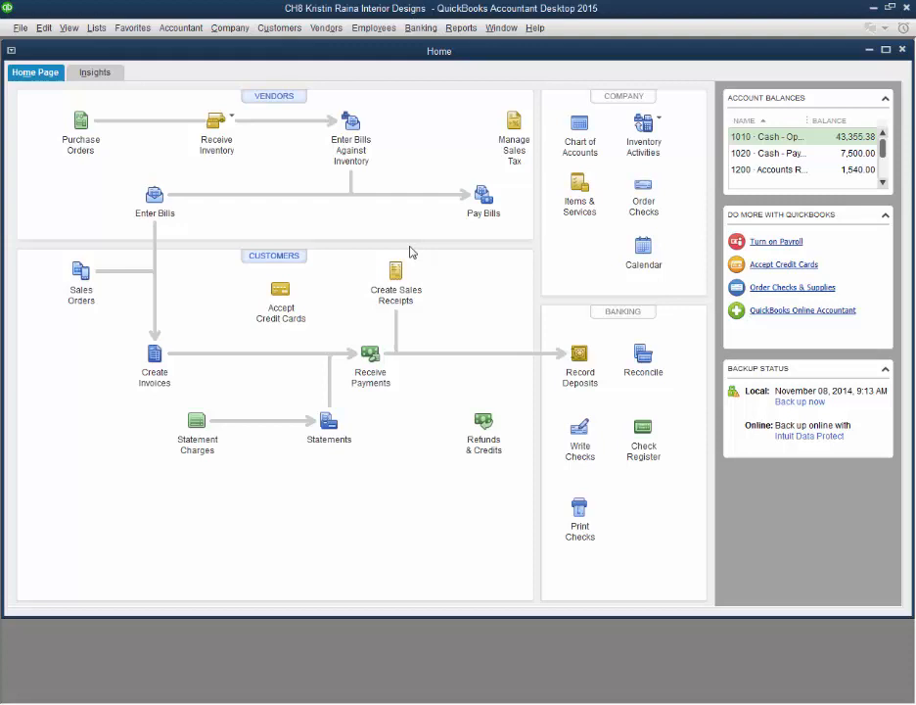
Step: Start a check from 1010 - Cash - Operating to Ace Glass Works, continuing despite the vendor's open bills
click(579, 438)
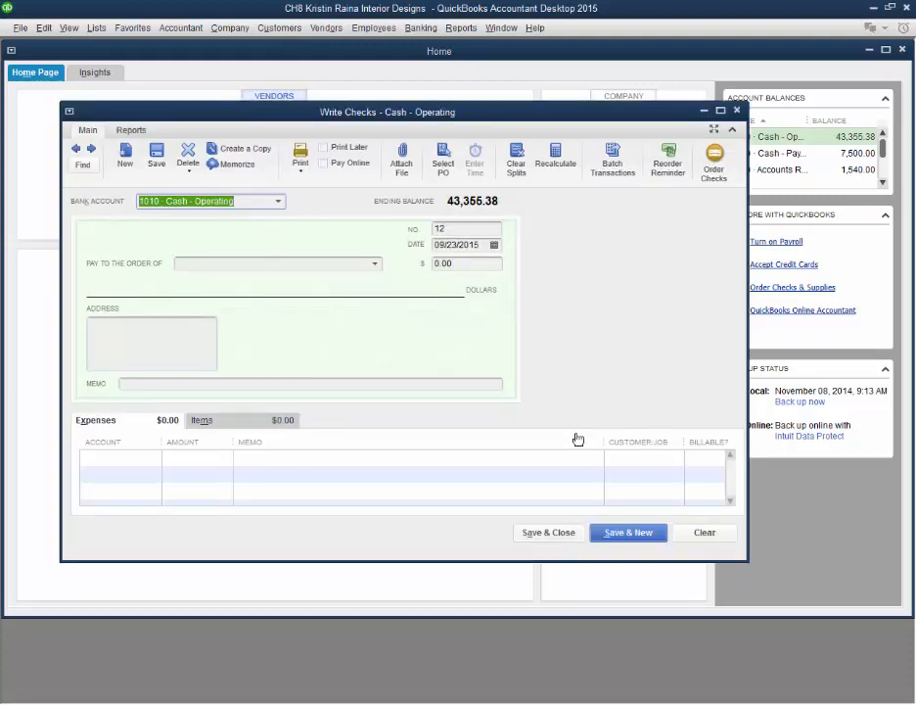
click(374, 264)
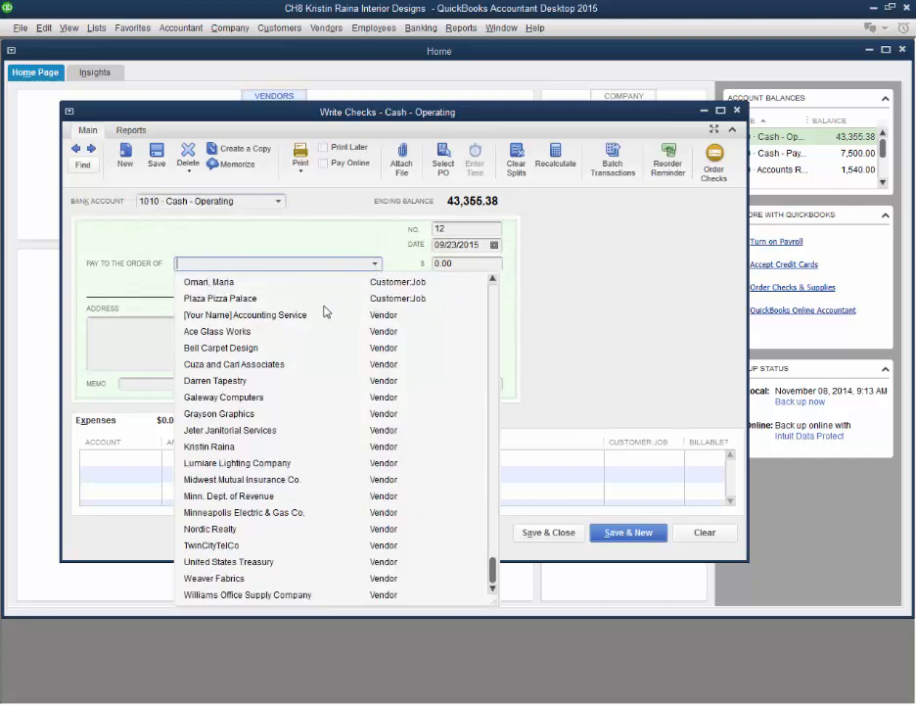
click(256, 332)
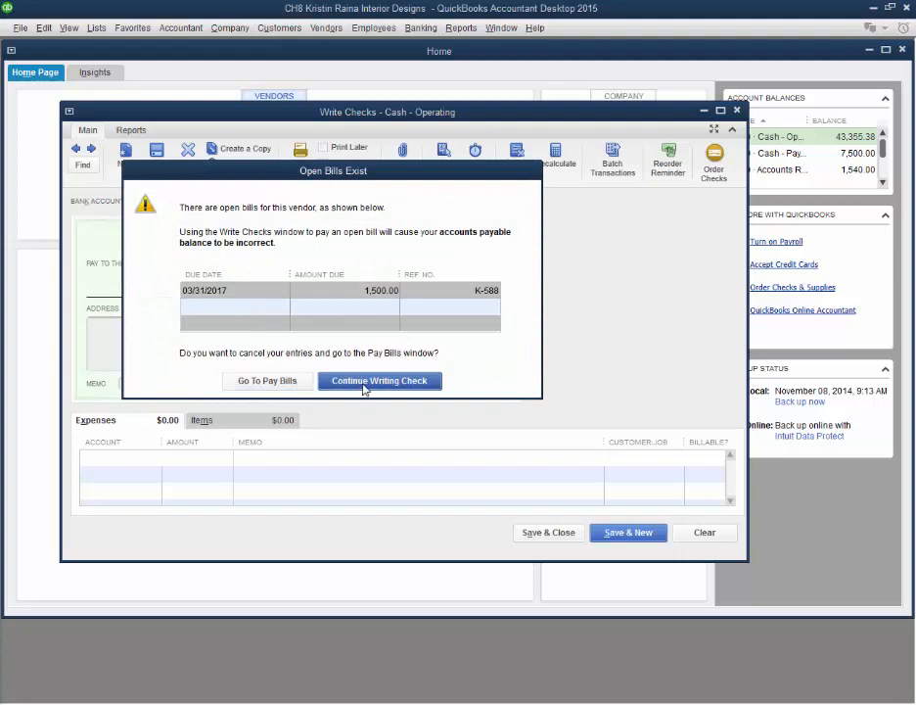
click(364, 385)
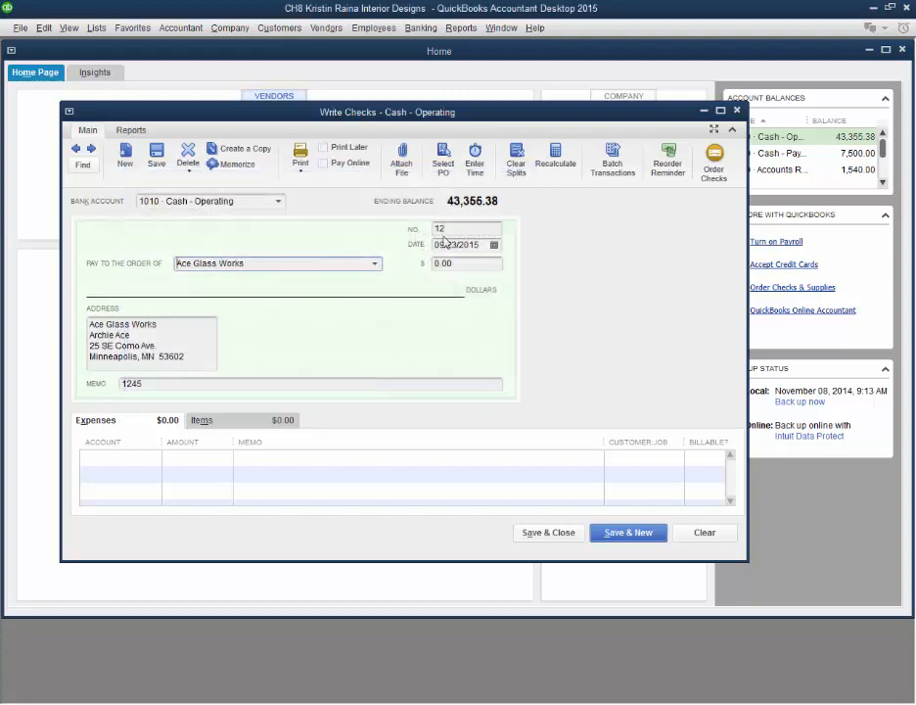
click(435, 243)
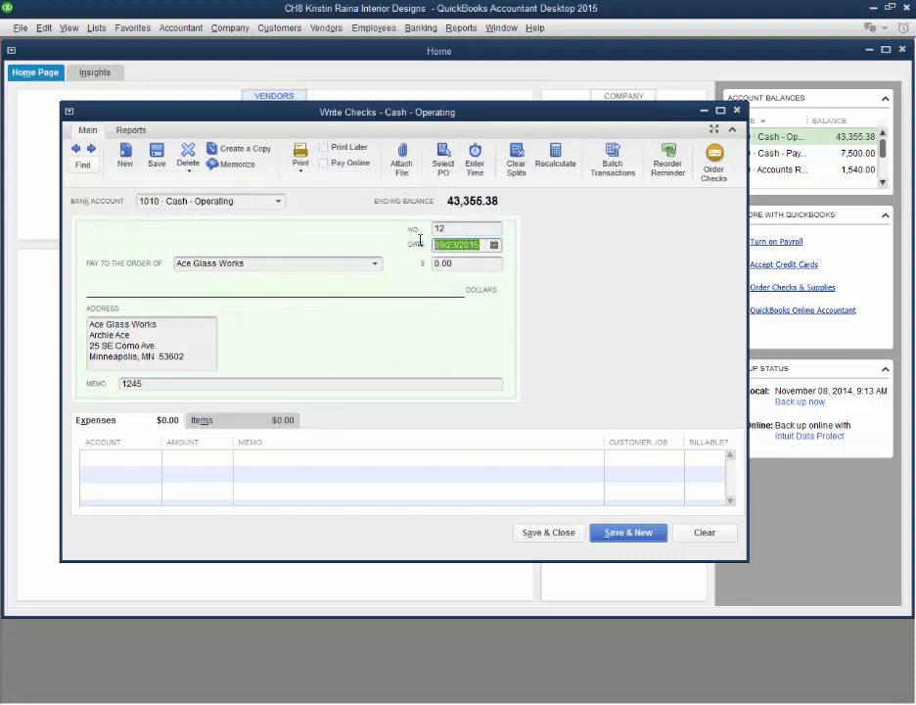
key(shift+Tab)
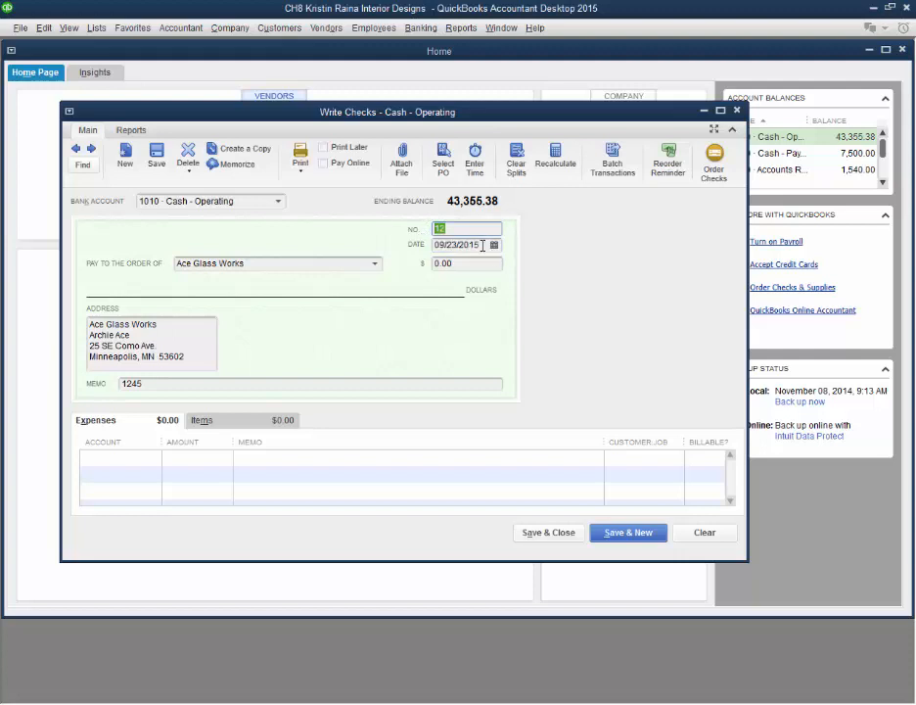
Step: Add the Mirrors item to the check, compare its expense and item lines, and leave the check
click(217, 422)
click(232, 459)
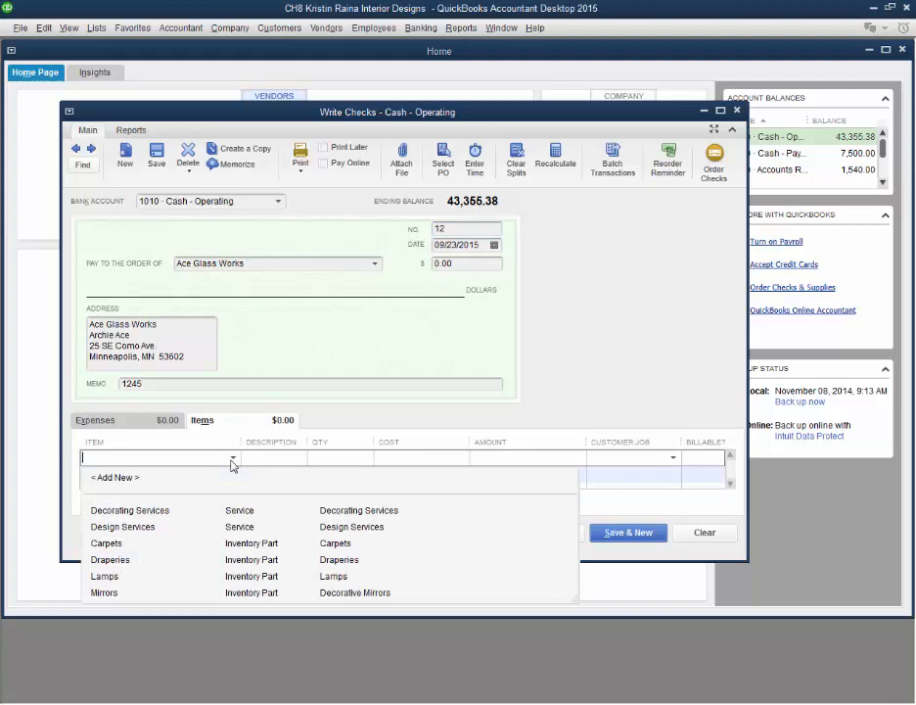
click(105, 593)
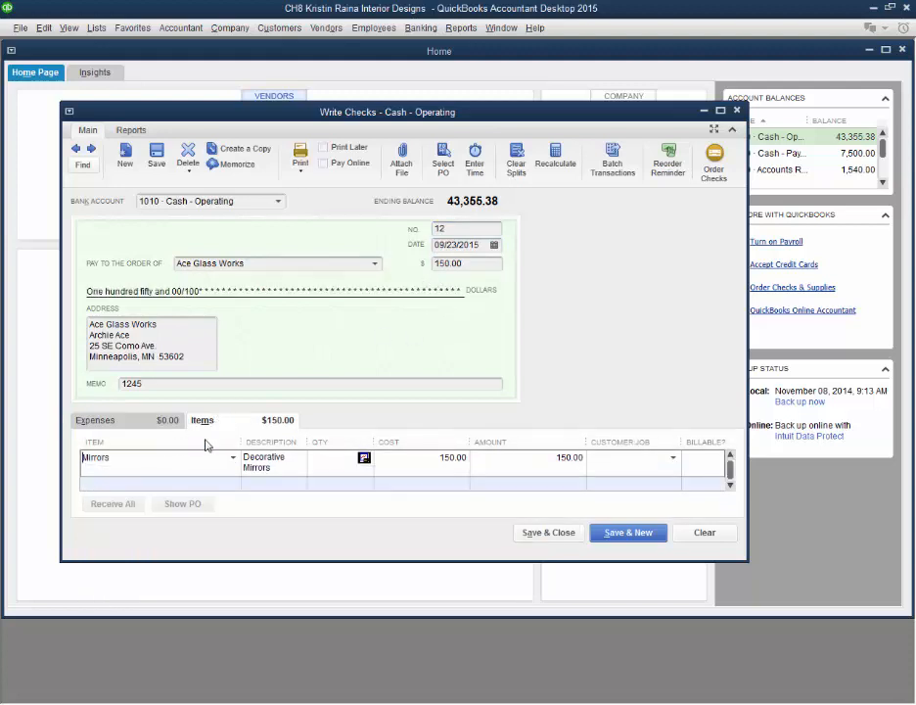
click(155, 422)
click(219, 424)
key(Escape)
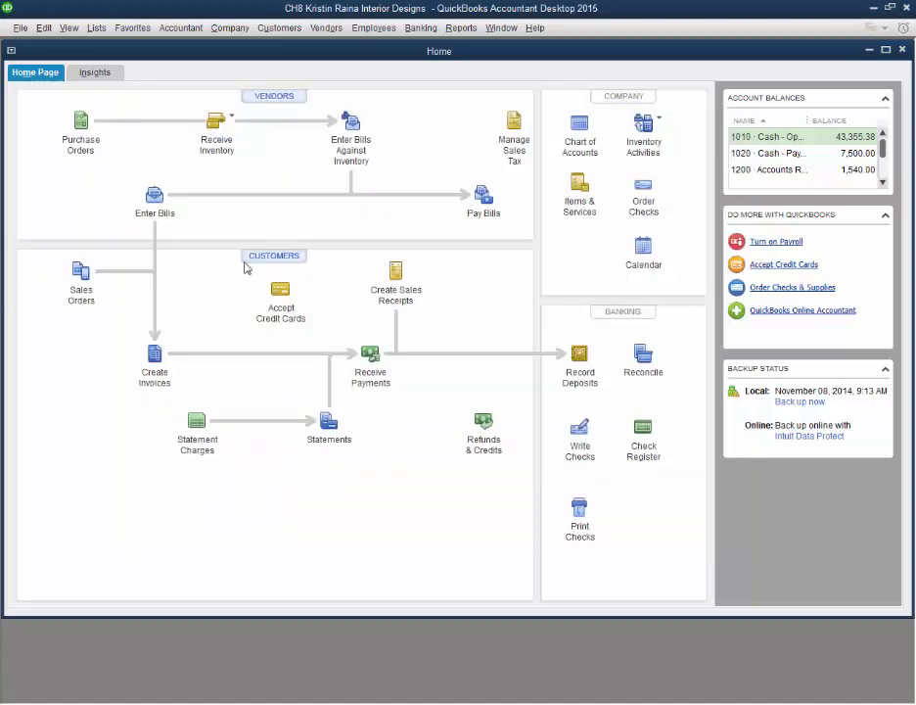
Step: Review the sales tax items available for the Cook Caterers invoice, and leave the invoice
click(160, 356)
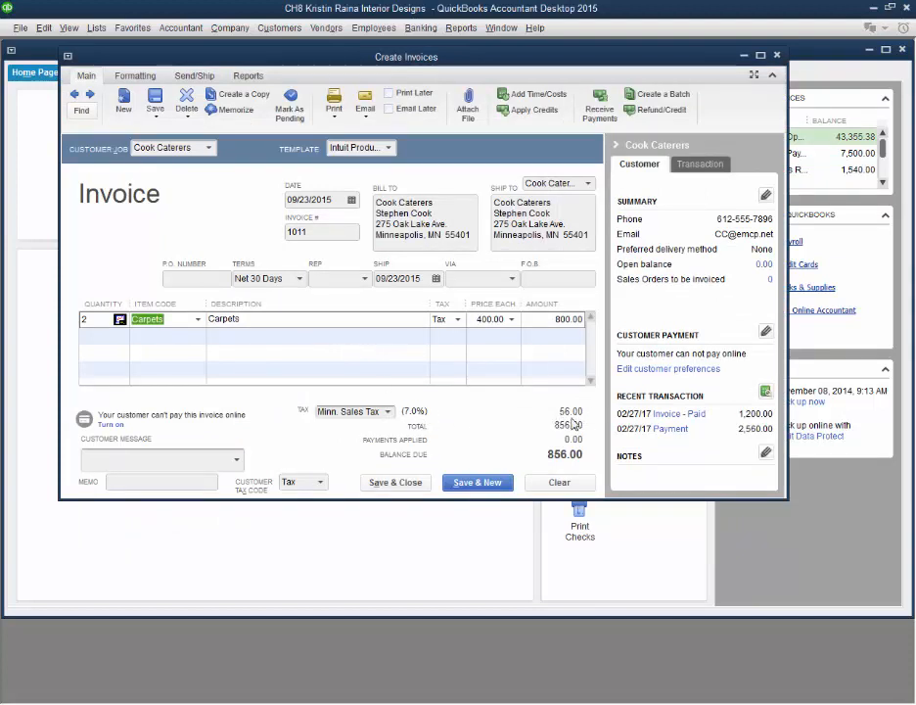
click(388, 412)
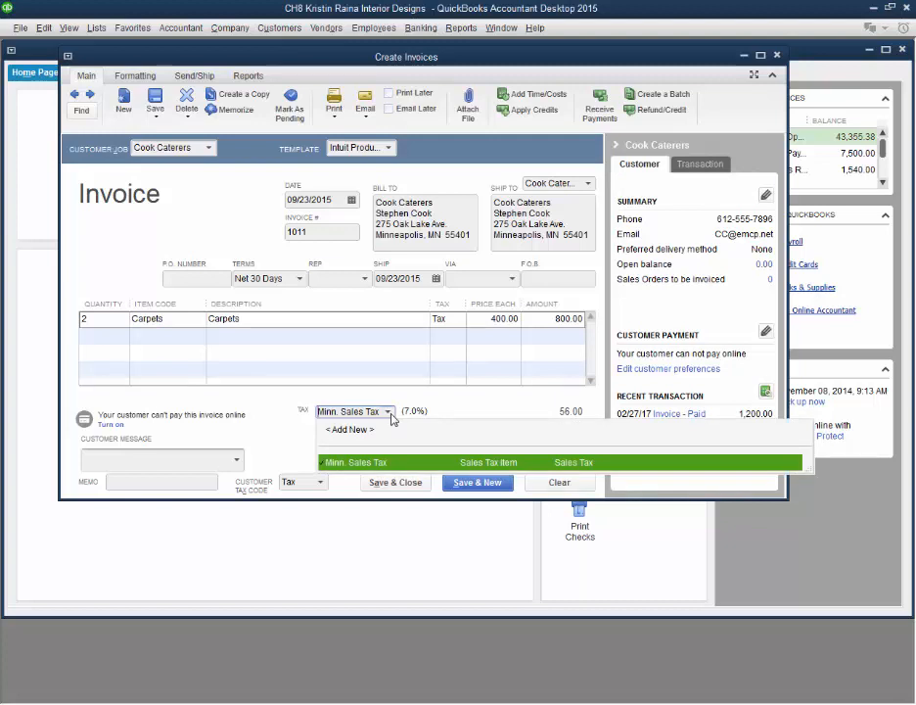
click(391, 414)
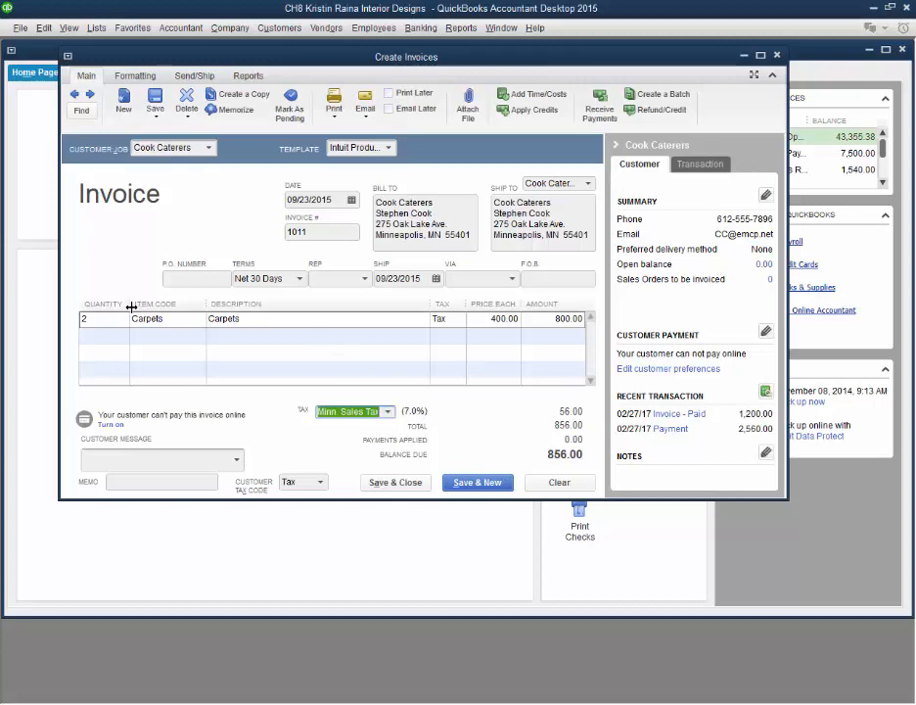
click(30, 292)
Step: Check the tax code options of the Carpets item from the Item List, keep Tax, and cancel the edit
click(96, 27)
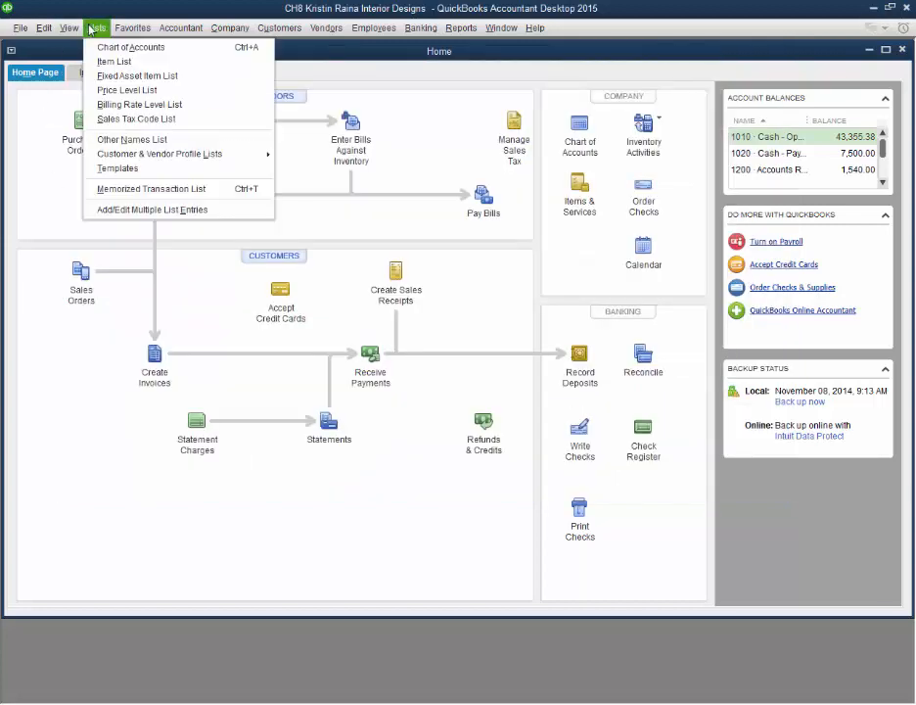
click(113, 62)
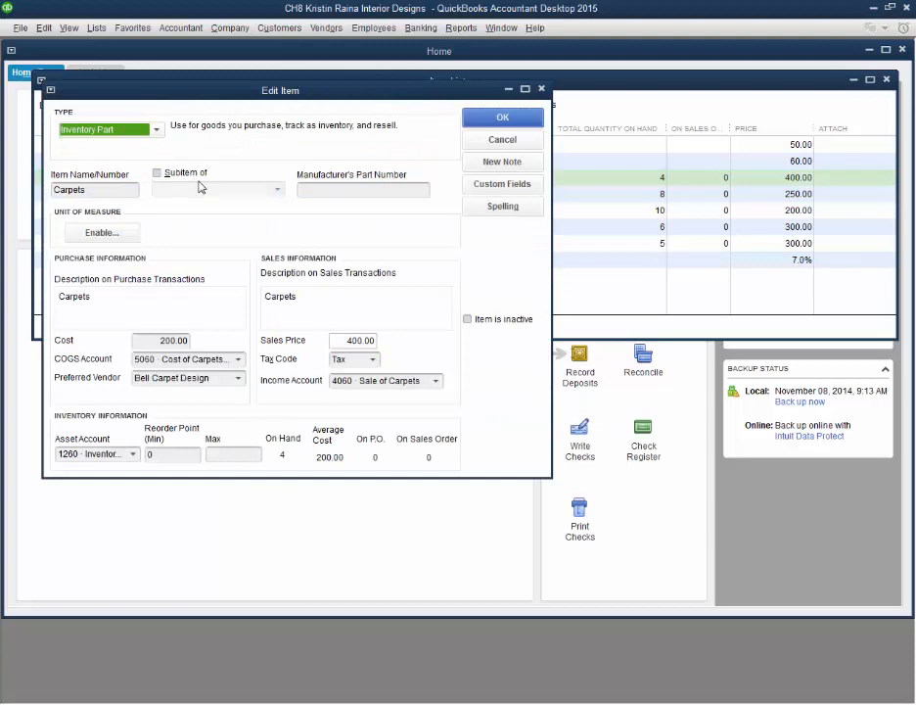
click(373, 360)
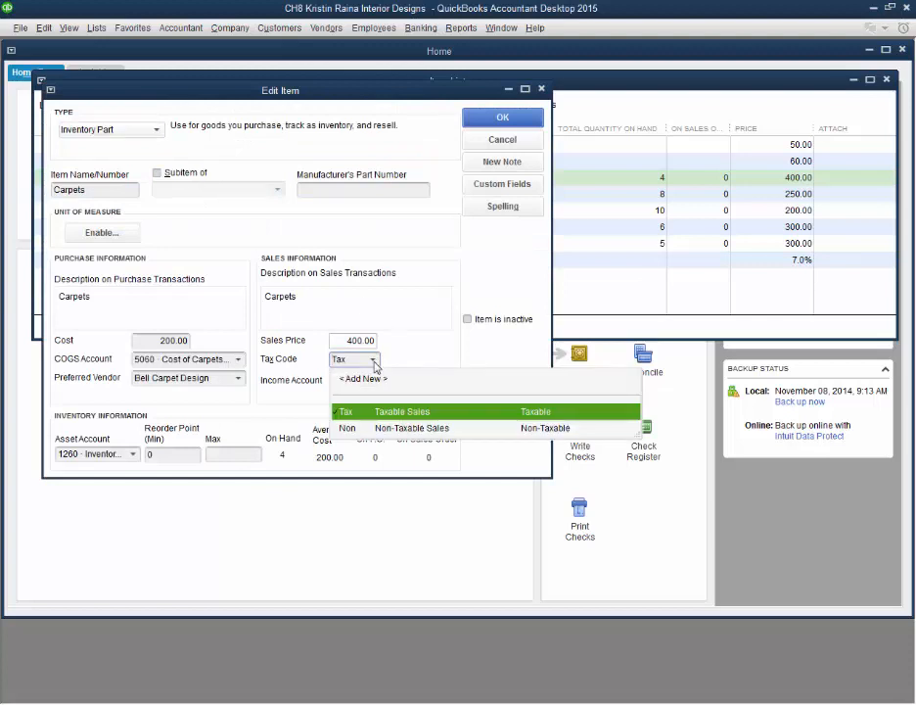
click(403, 412)
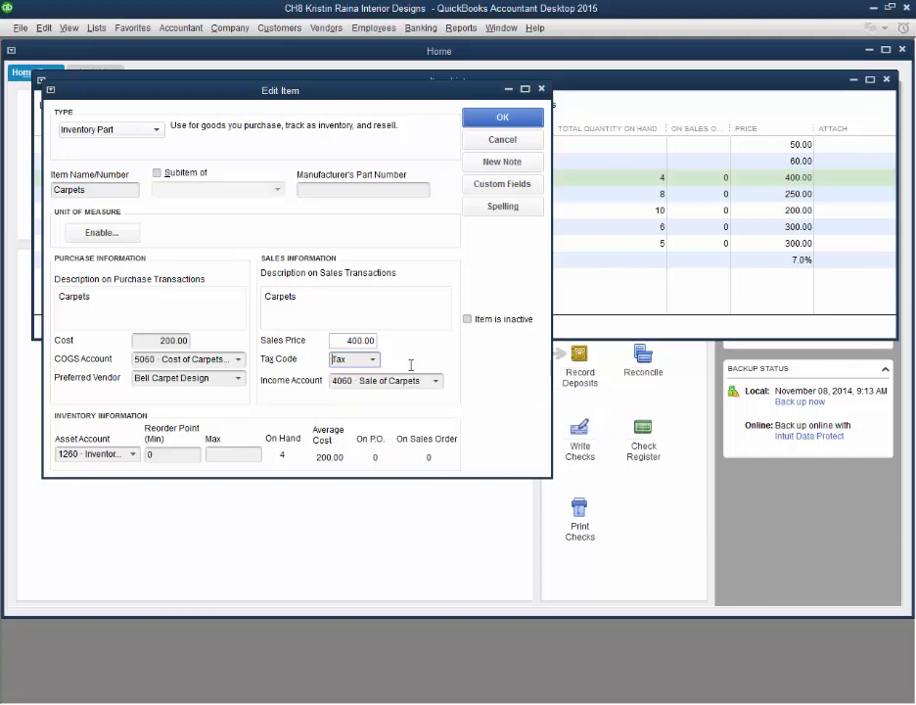
click(505, 140)
Step: Create a Cook Caterers invoice for 2 Carpets, compare the payment terms, set 2/10, Net 30 Days, and save and close it
click(149, 364)
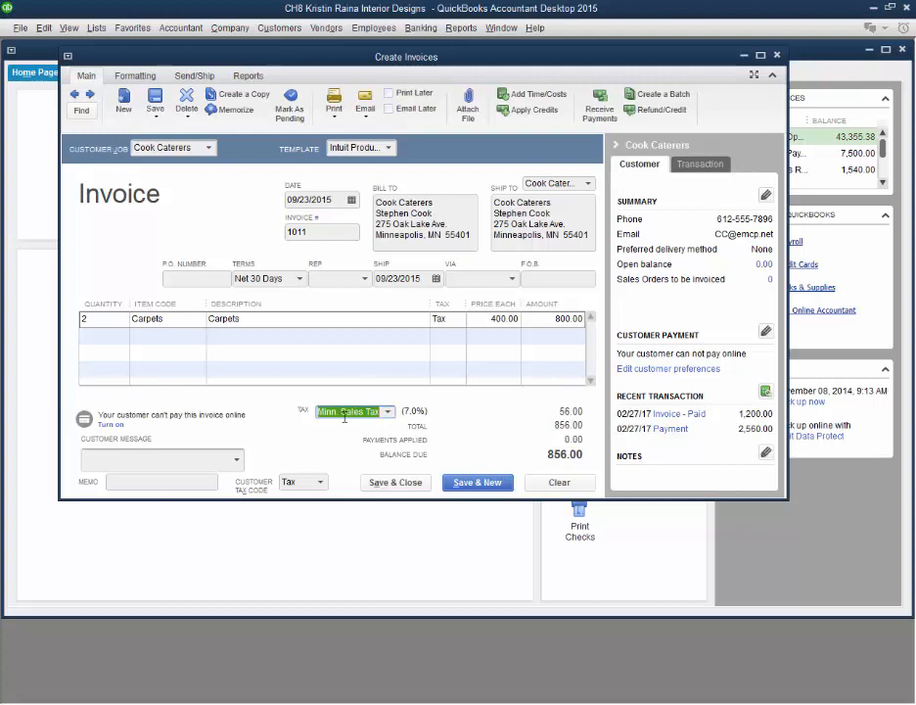
click(299, 278)
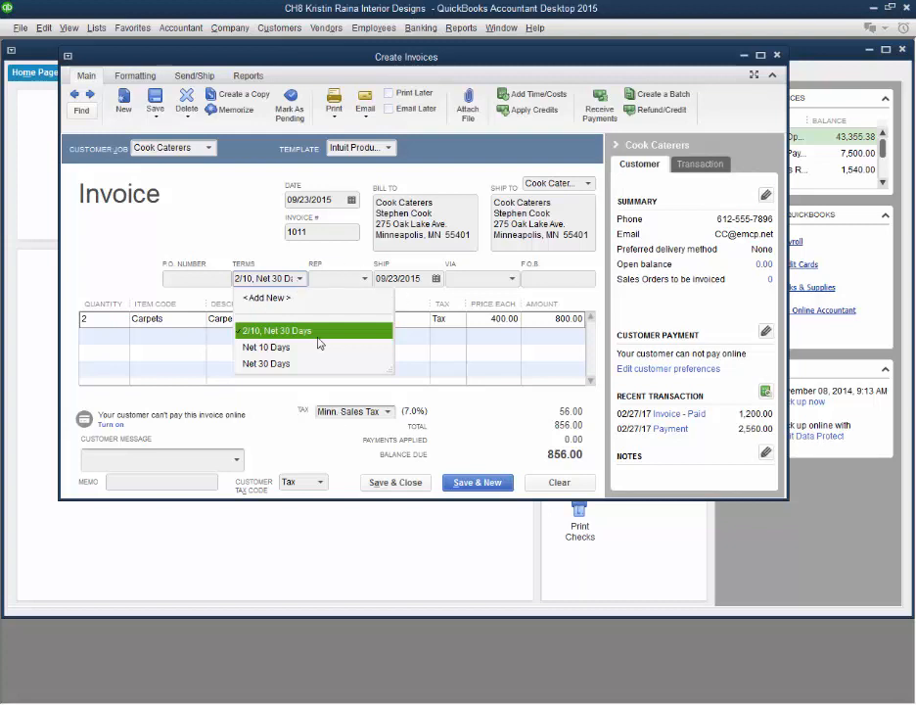
click(266, 363)
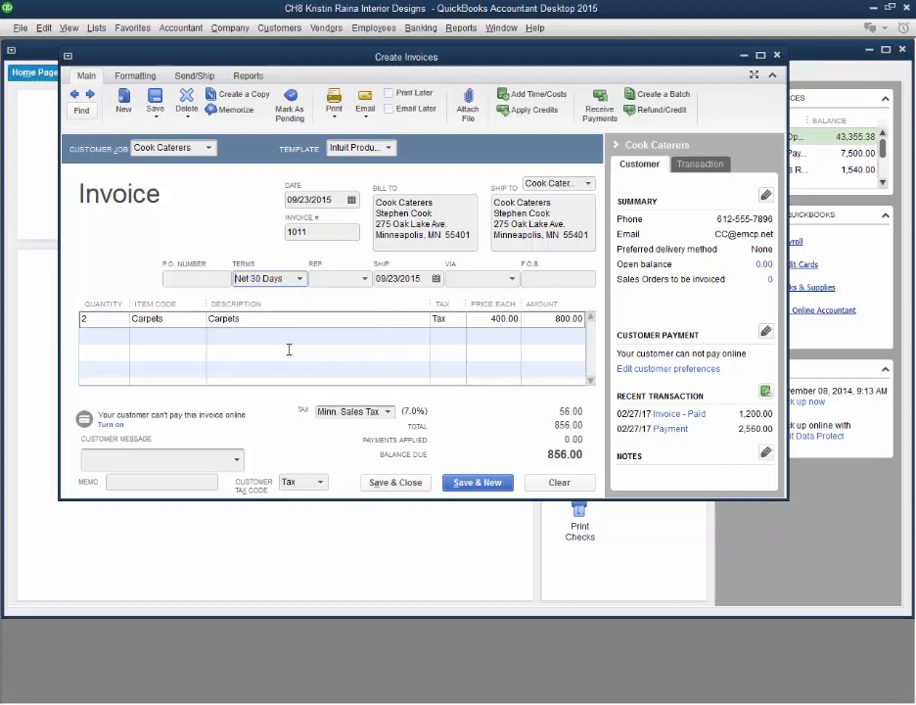
click(300, 280)
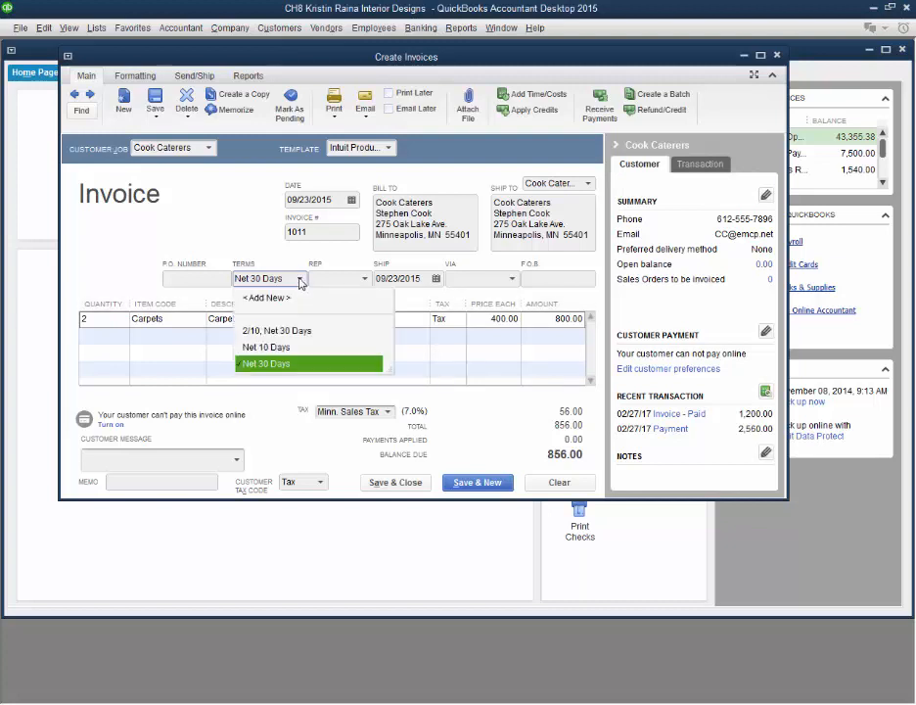
click(300, 333)
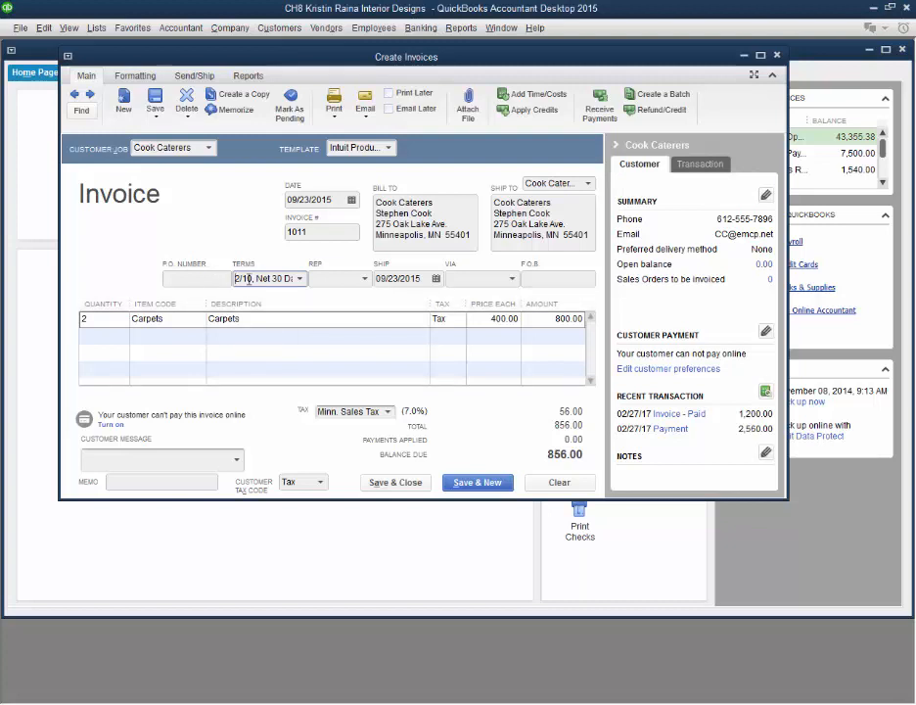
click(301, 279)
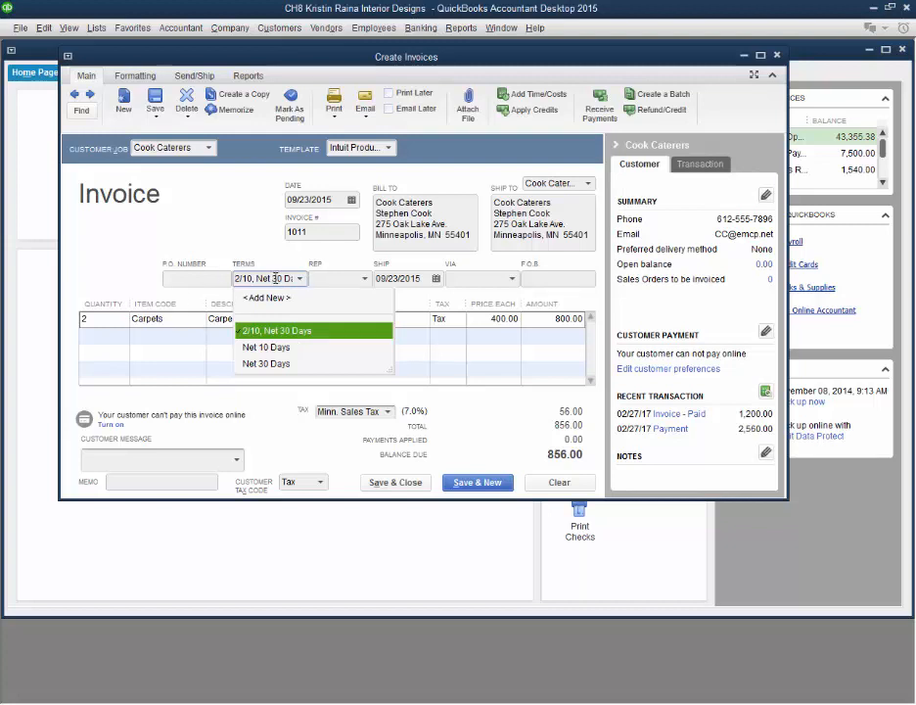
click(300, 279)
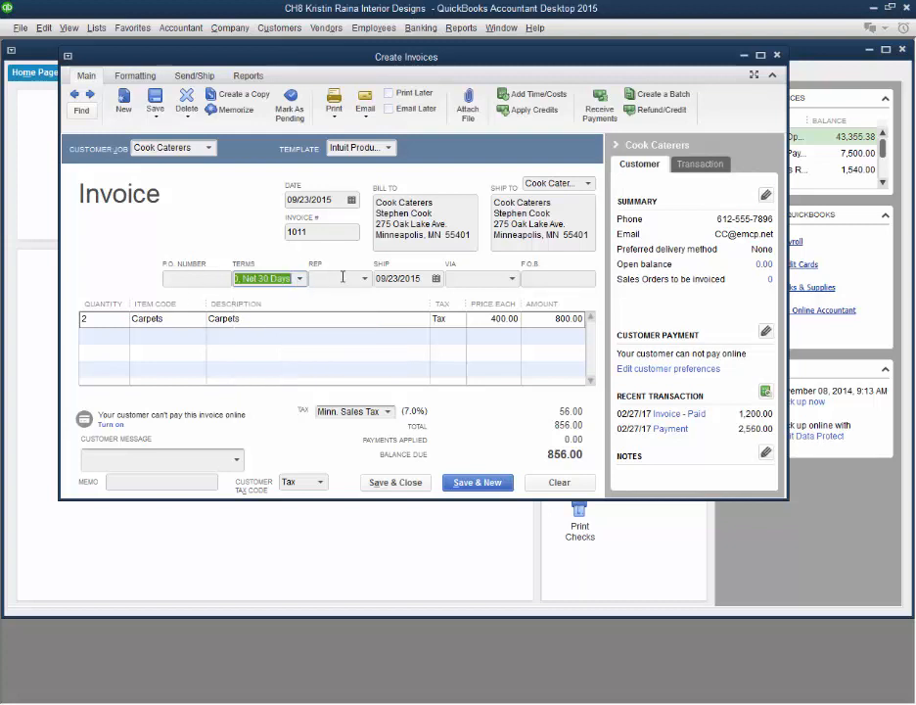
click(415, 489)
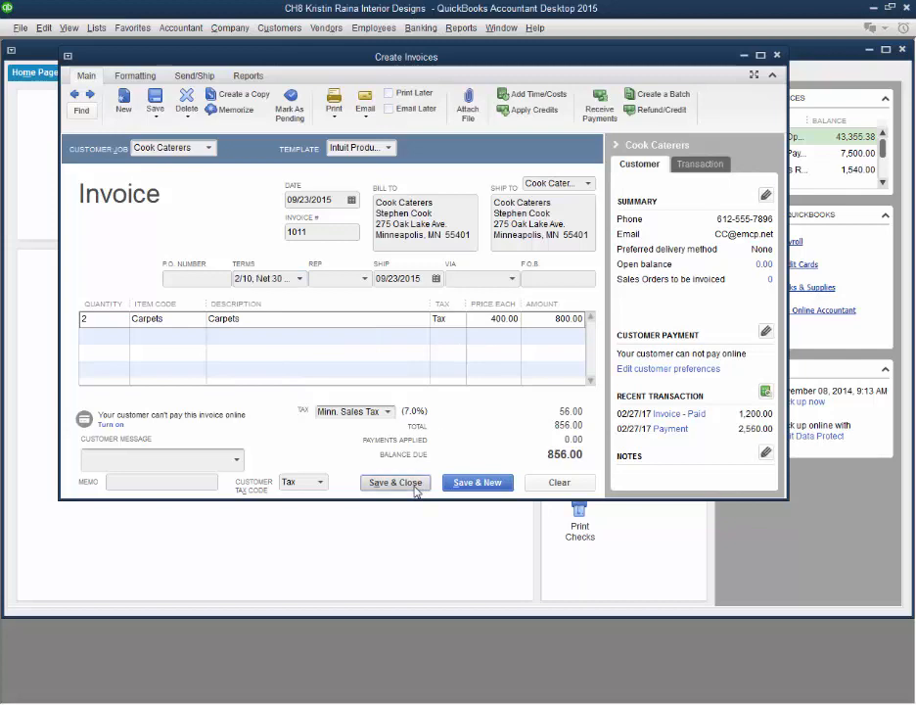
click(396, 270)
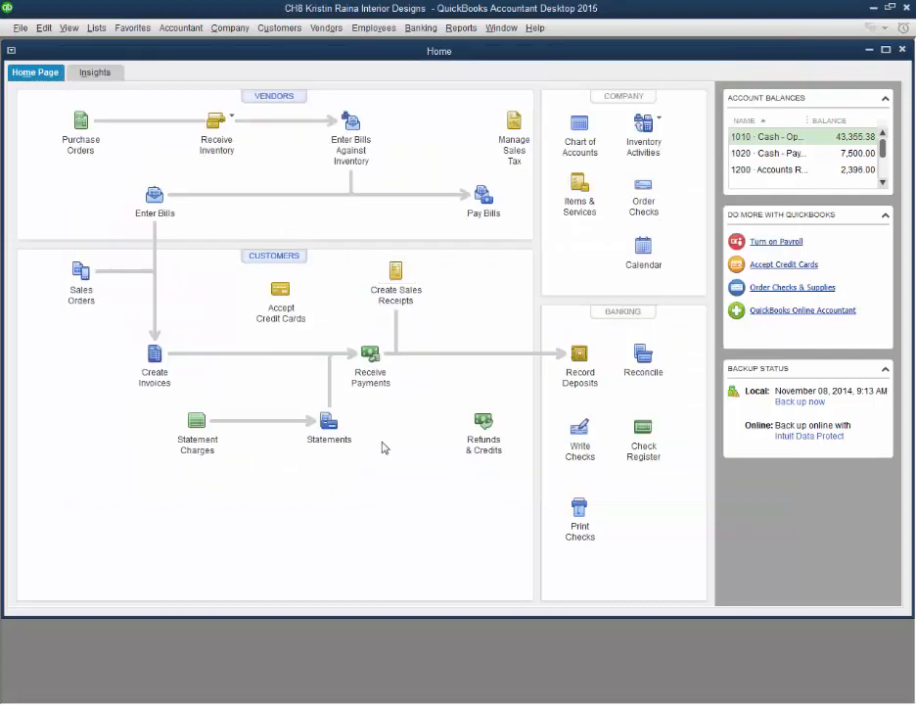
Step: Start a customer payment from Cook Caterers, select the open 856.00 invoice, and open its discounts and credits
click(368, 367)
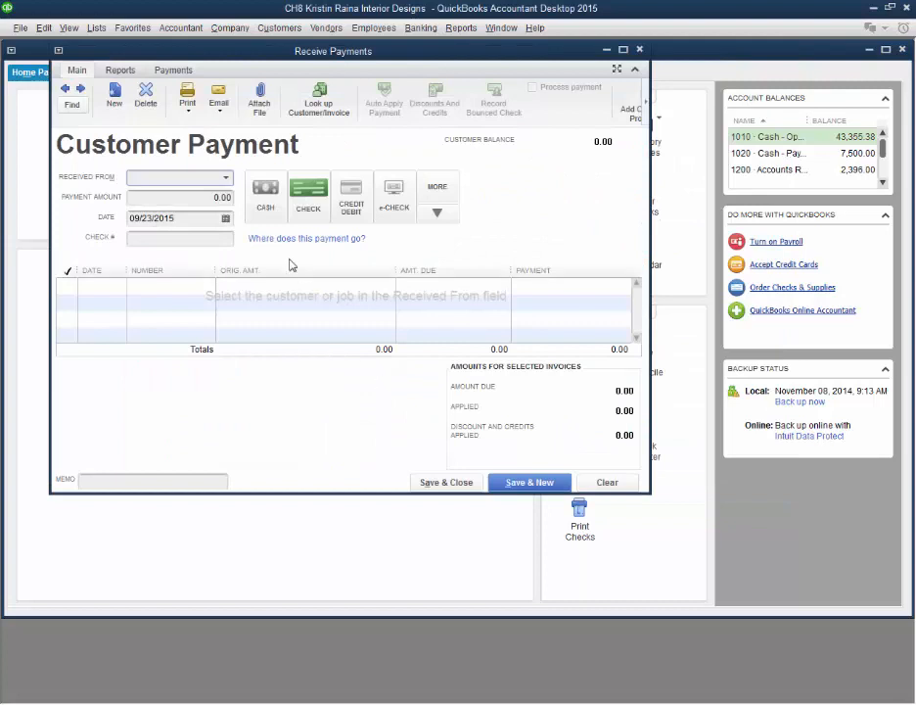
click(226, 178)
click(182, 280)
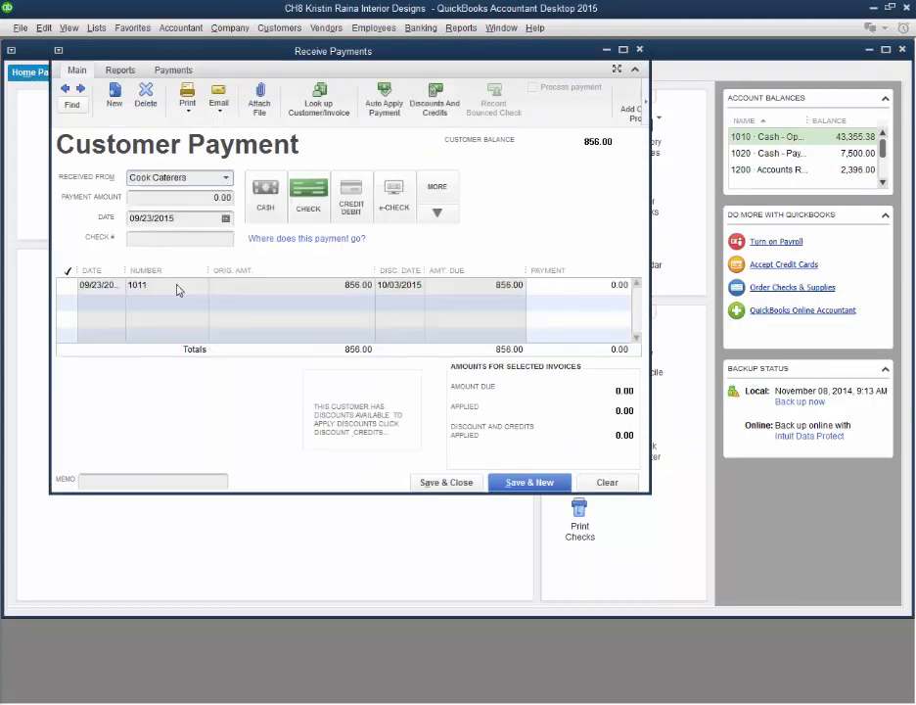
click(68, 285)
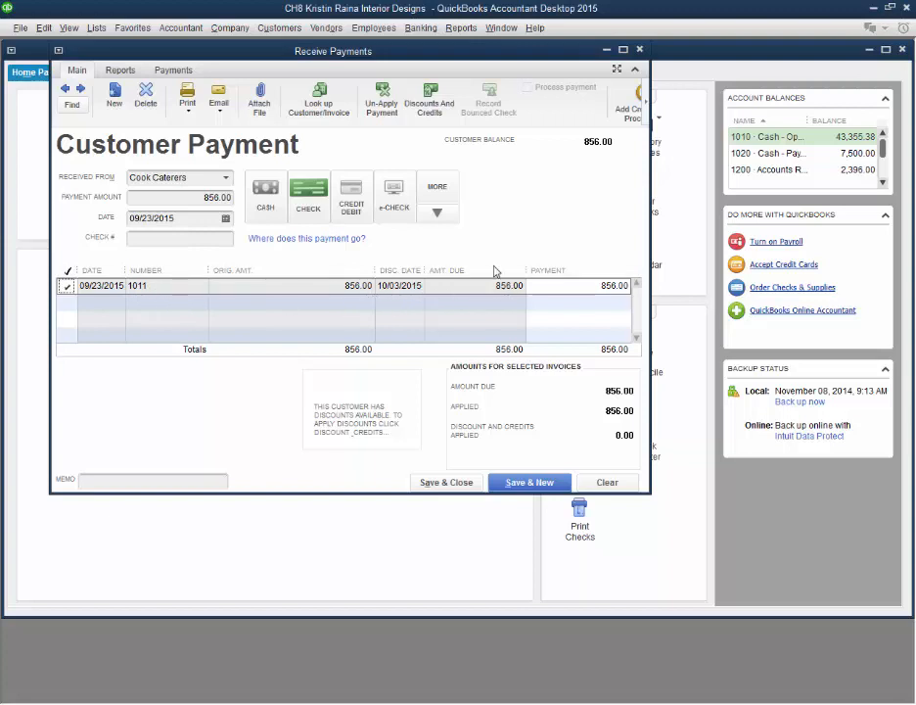
click(427, 107)
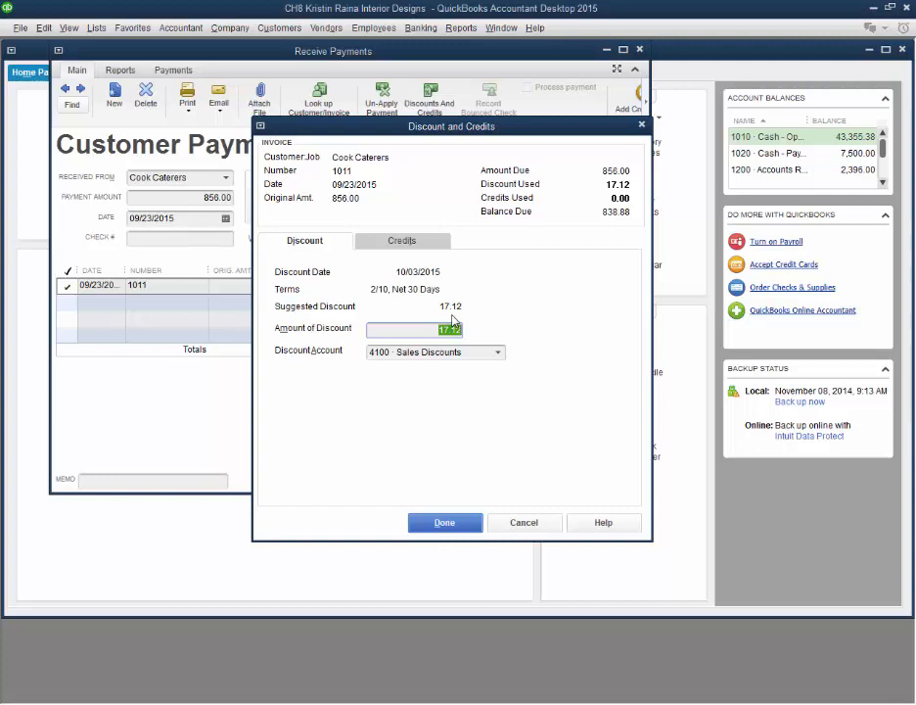
Step: Try calculating the discount amount by adding 856 to the suggested discount and multiplying by .02
text(+)
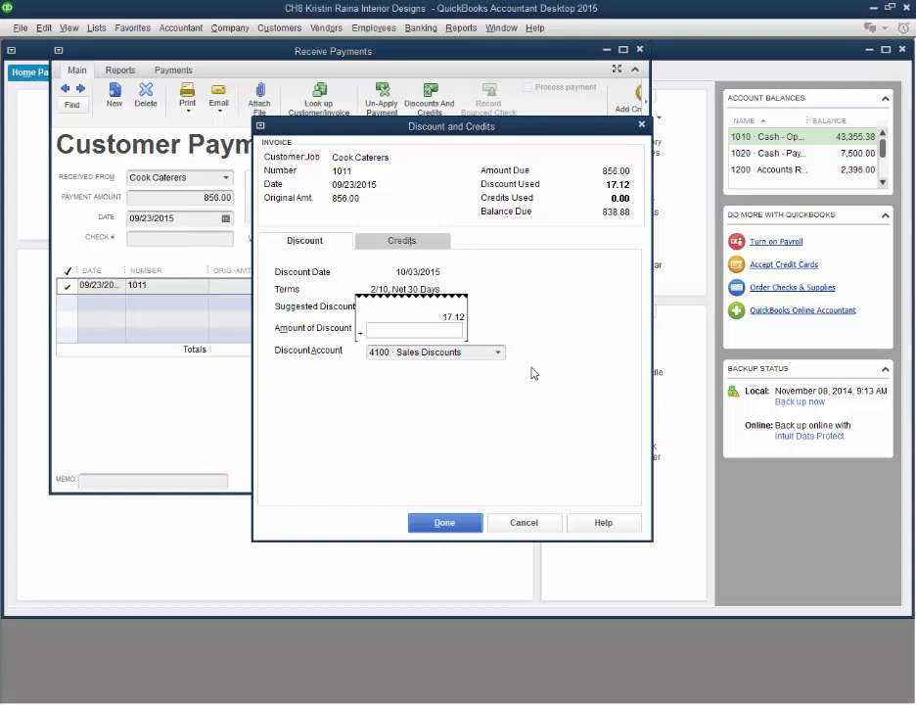
text(856)
text(*)
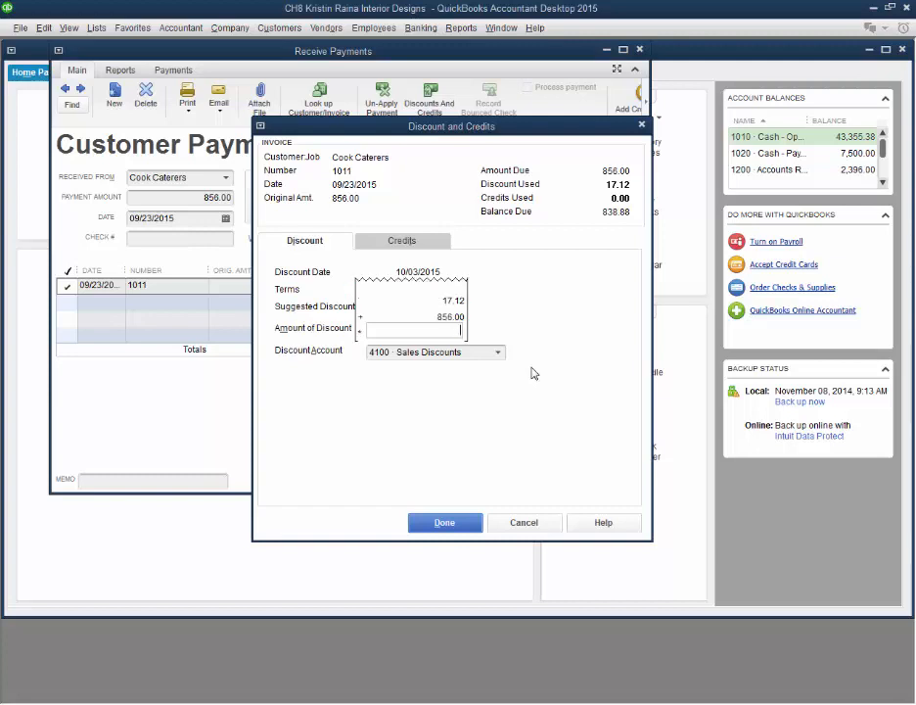
text(.02)
key(Return)
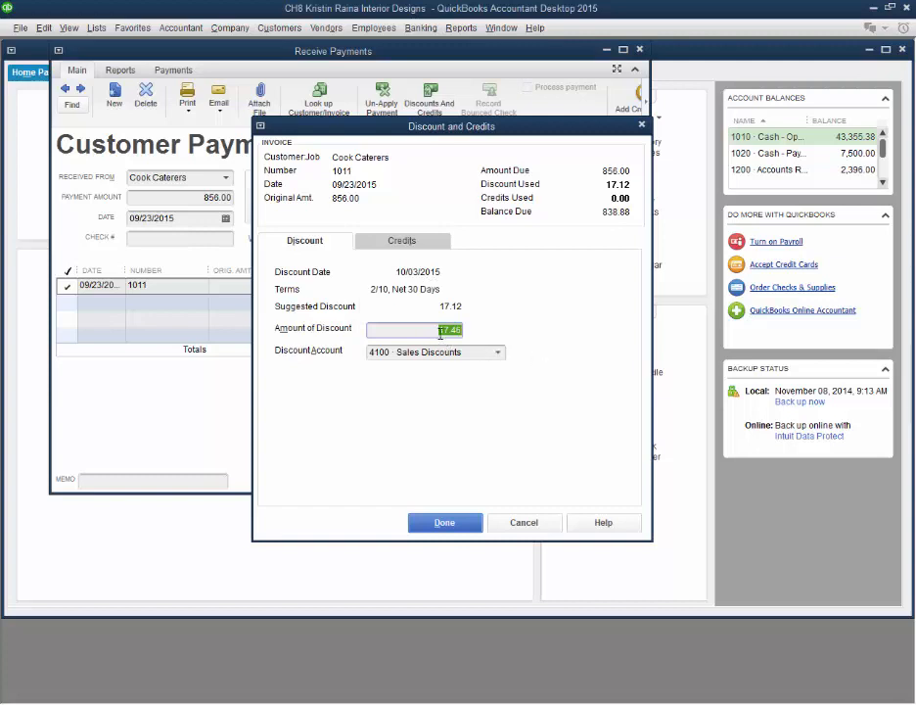
Step: Replace the calculated discount amount with the suggested 17.12, and override it with 20.00
text(17.12)
key(BackSpace)
key(BackSpace)
key(BackSpace)
key(BackSpace)
key(BackSpace)
text(20.00)
Step: Review the available discount accounts, keep 4100 - Sales Discounts, and finish the discount entry
click(498, 353)
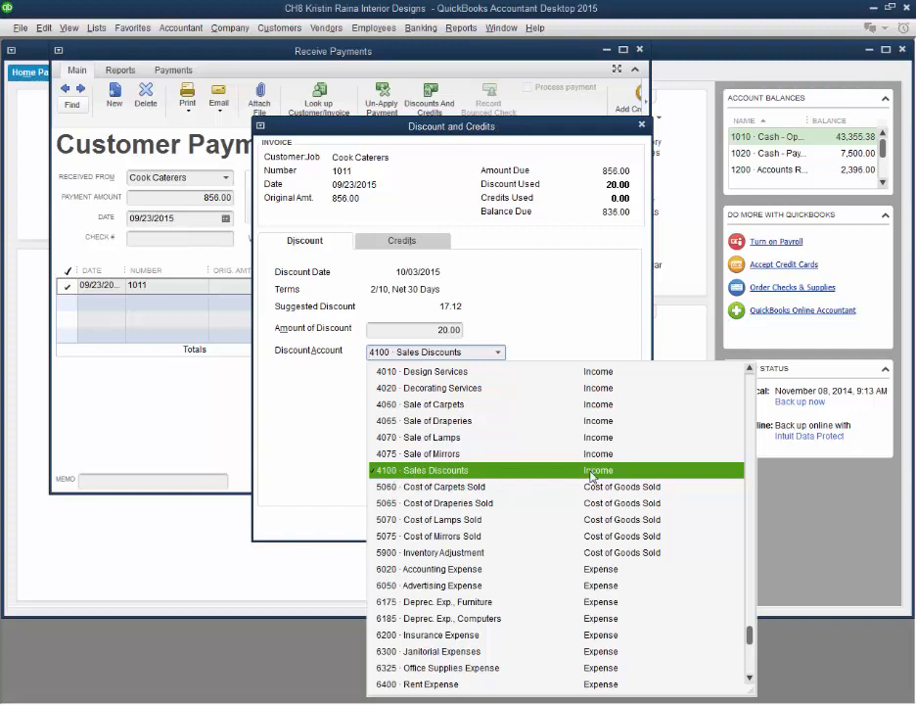
scroll(572, 509, up, 6)
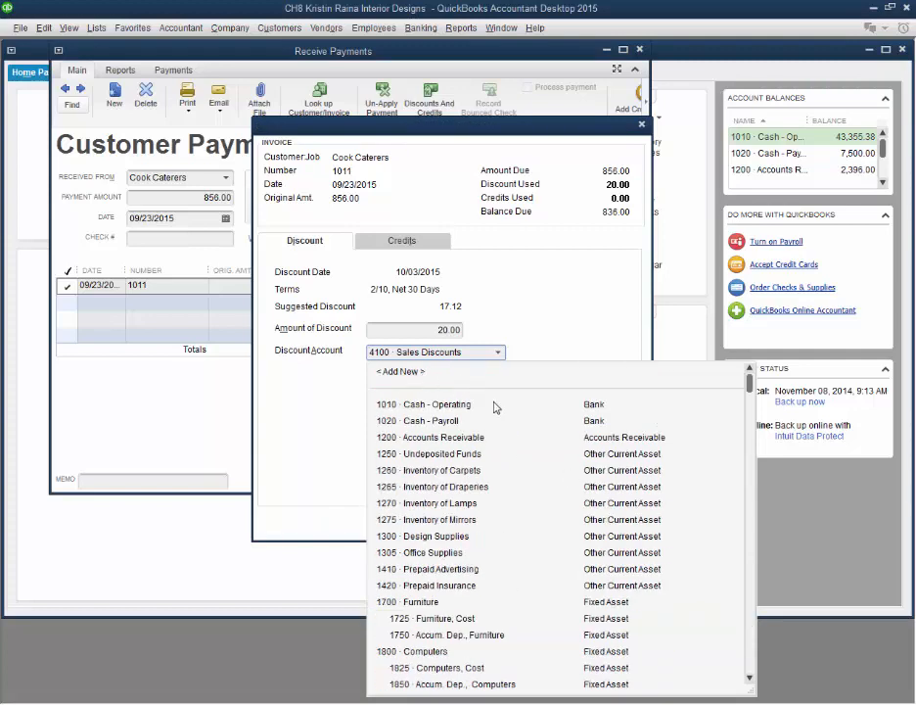
scroll(494, 408, down, 8)
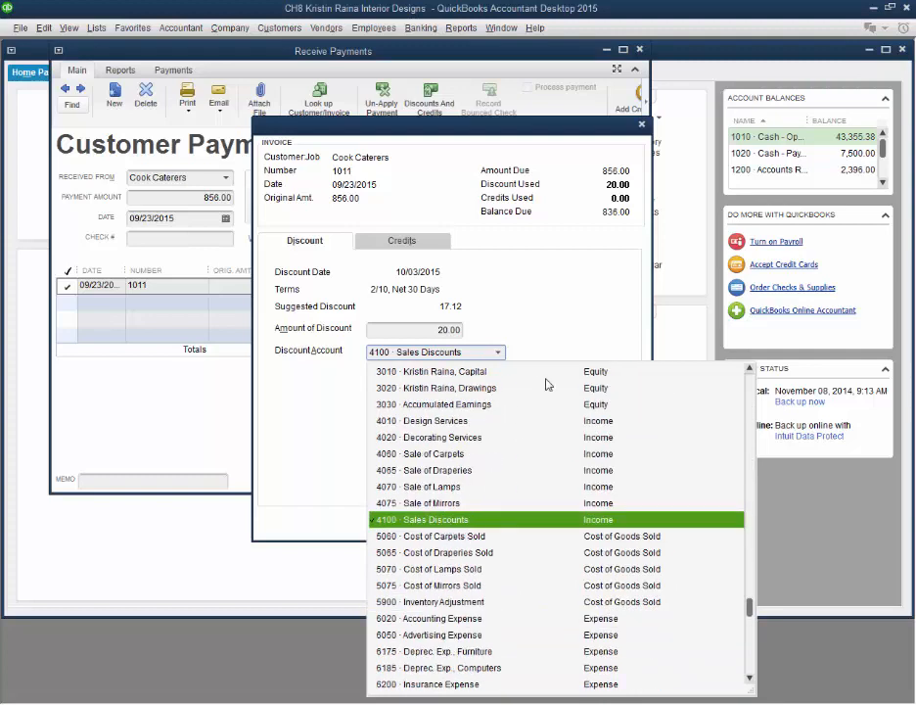
click(565, 333)
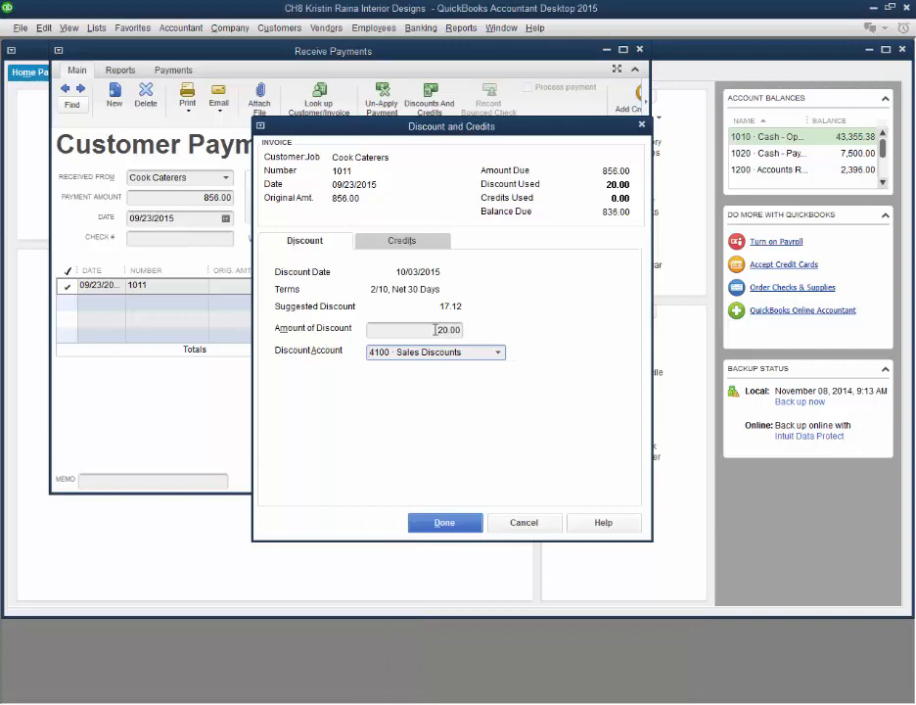
click(443, 522)
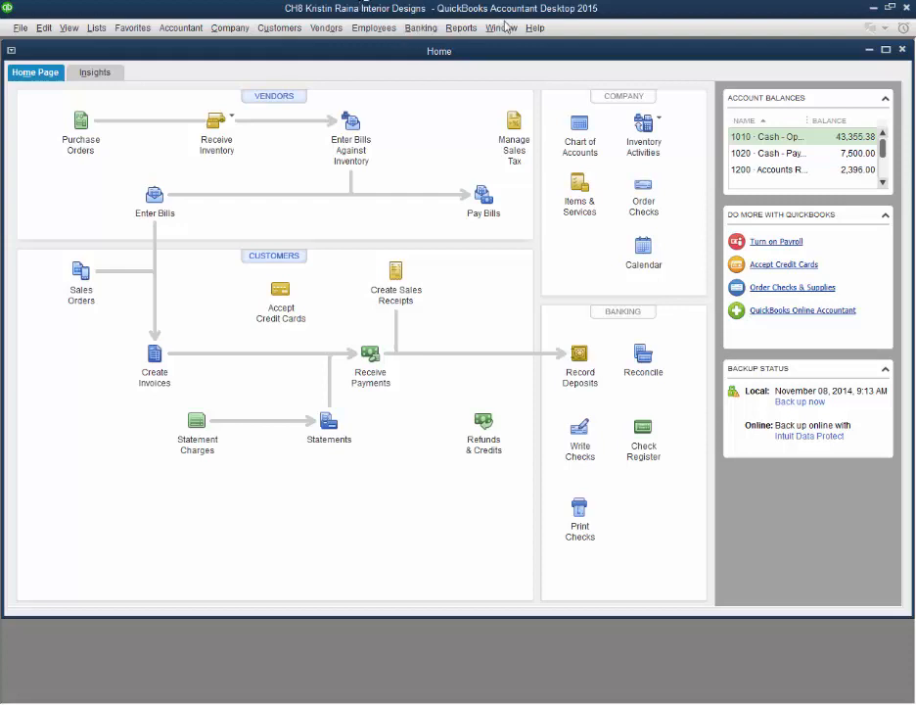
Step: Review the inventory quantities on hand in the Item List, and leave the list
click(96, 28)
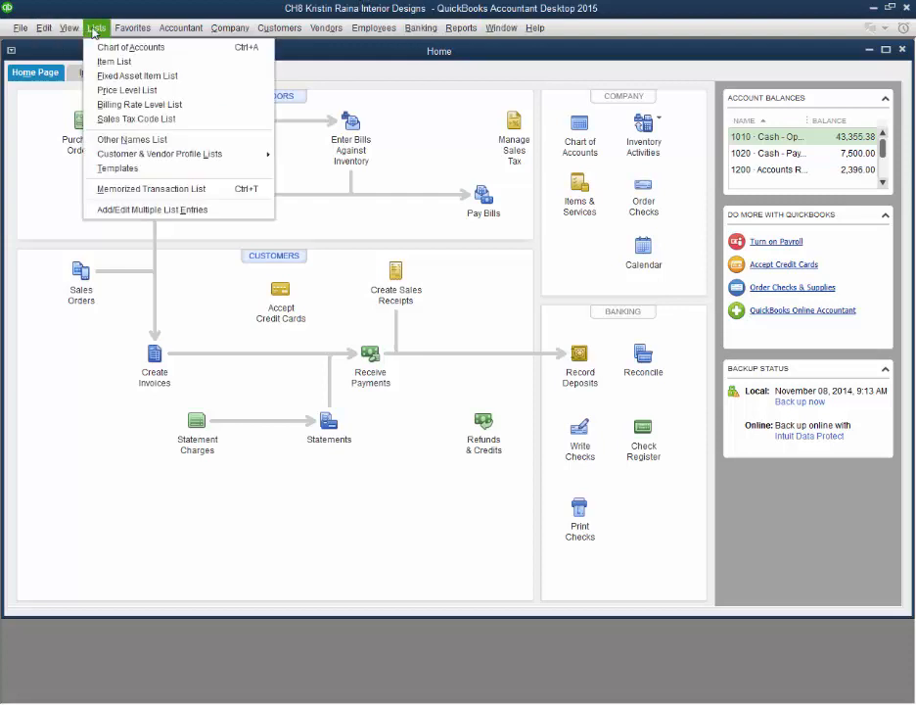
click(132, 64)
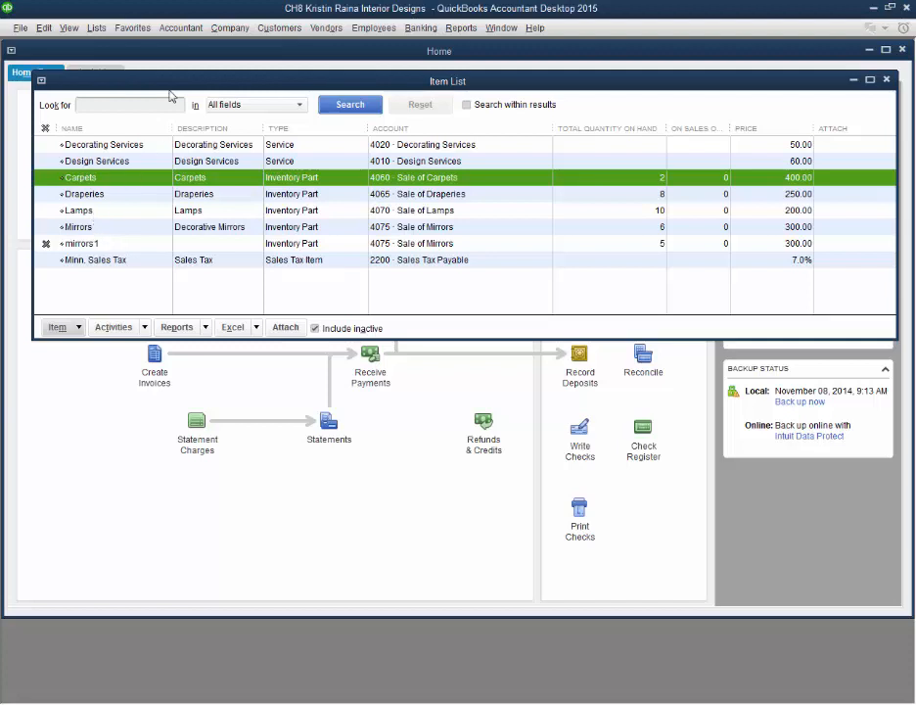
key(Escape)
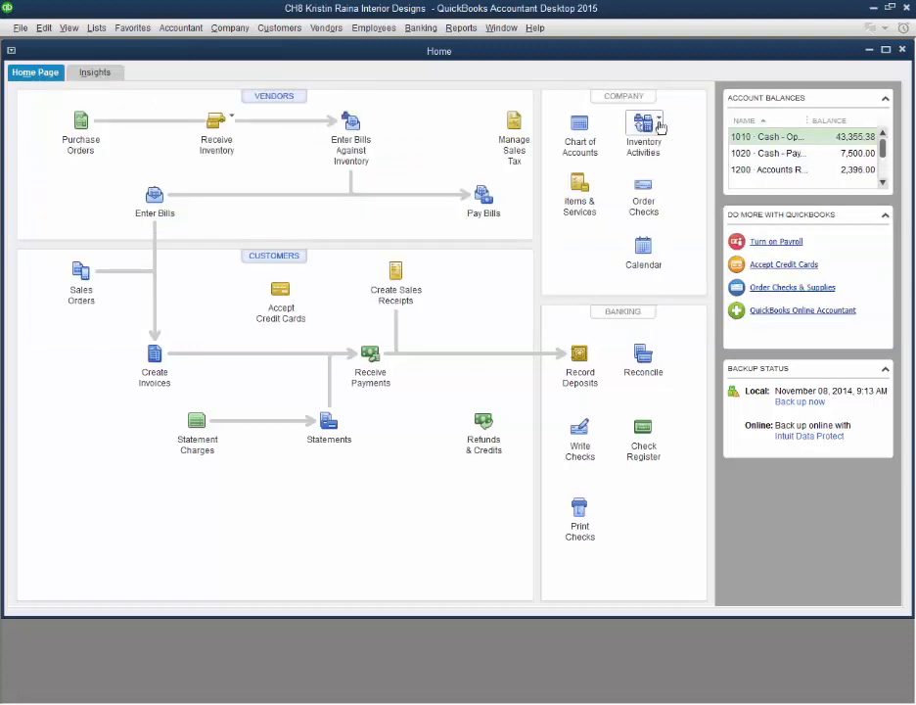
Step: Start an inventory quantity/value adjustment with adjustment type Quantity and adjustment account 5900 - Inventory Adjustment
click(642, 122)
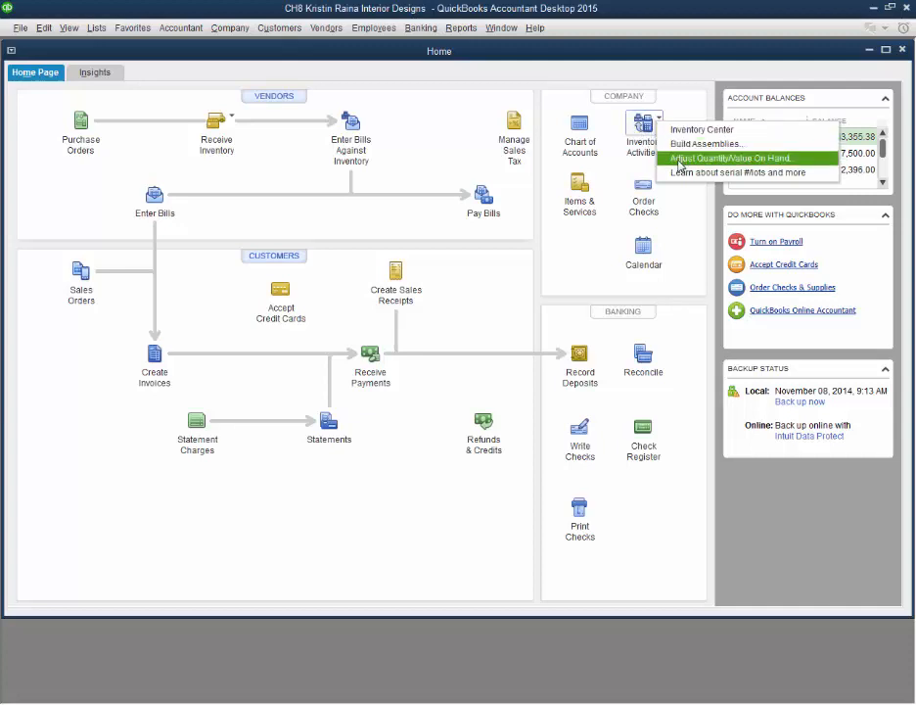
click(679, 158)
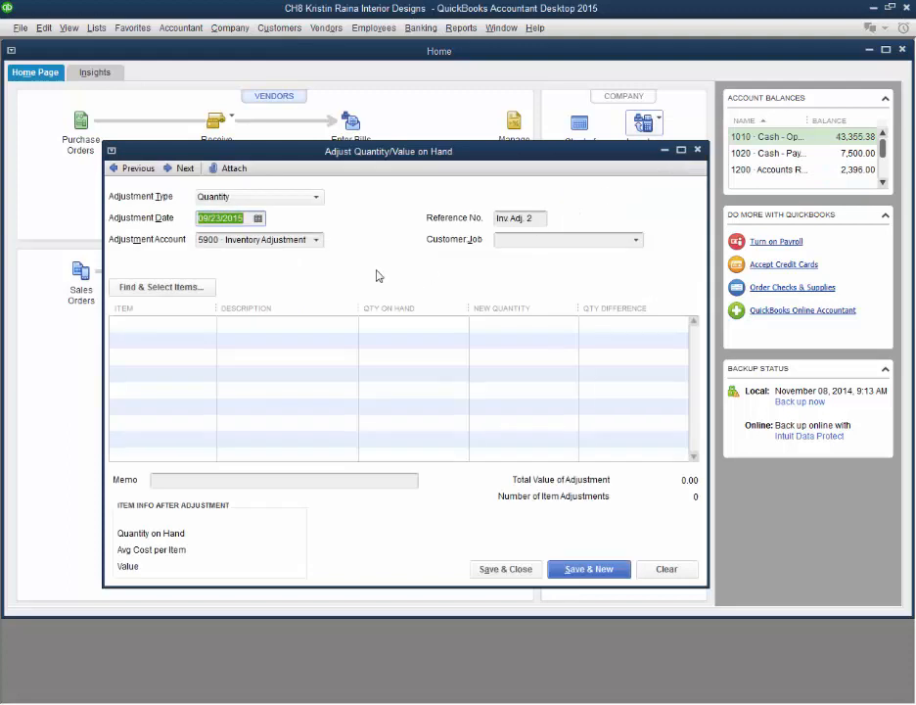
click(290, 198)
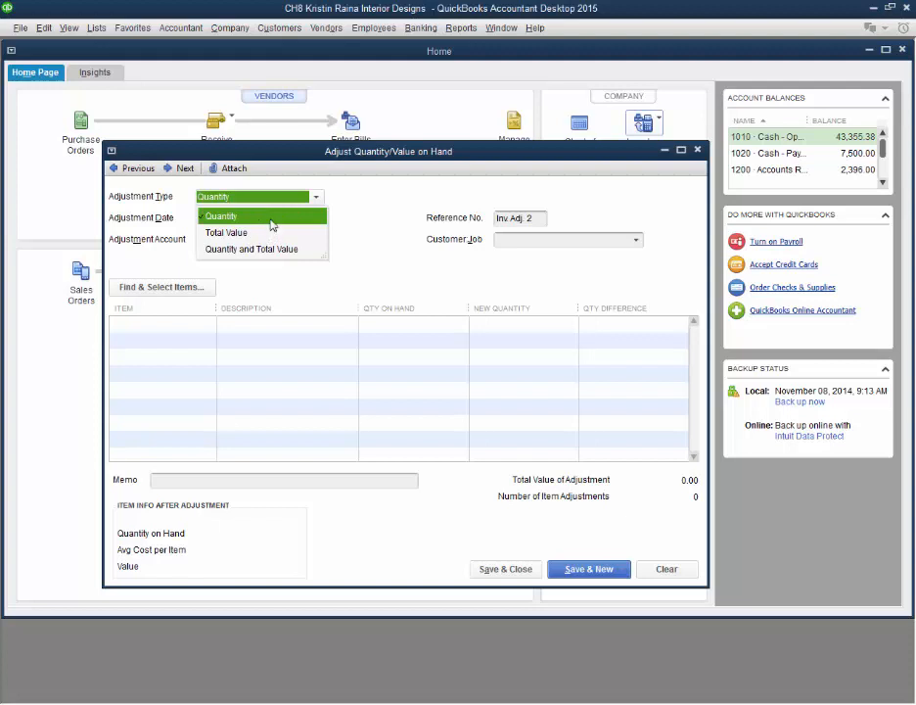
click(268, 217)
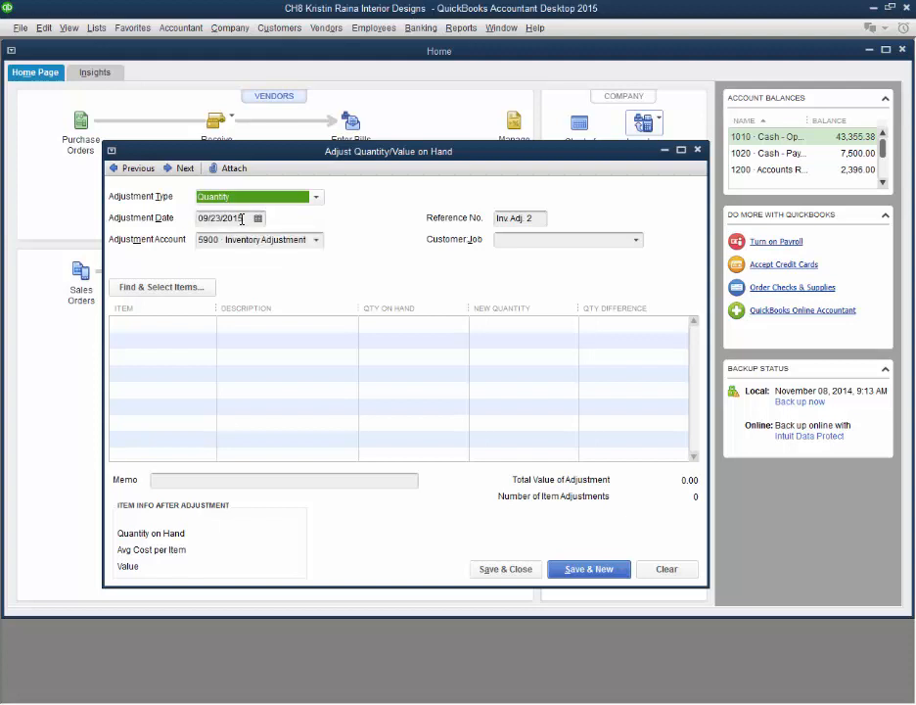
click(312, 245)
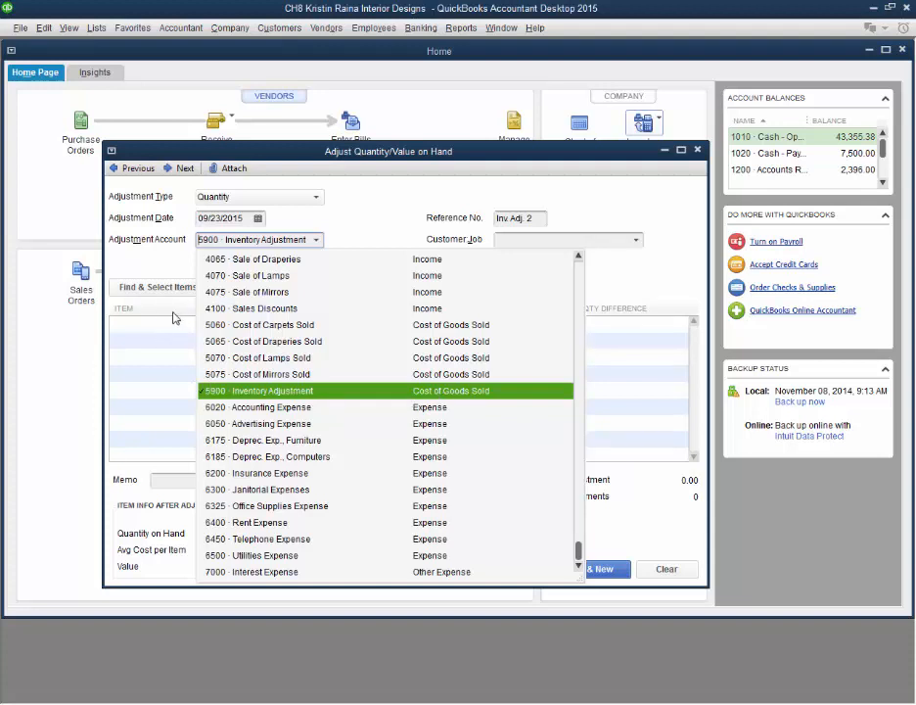
click(419, 393)
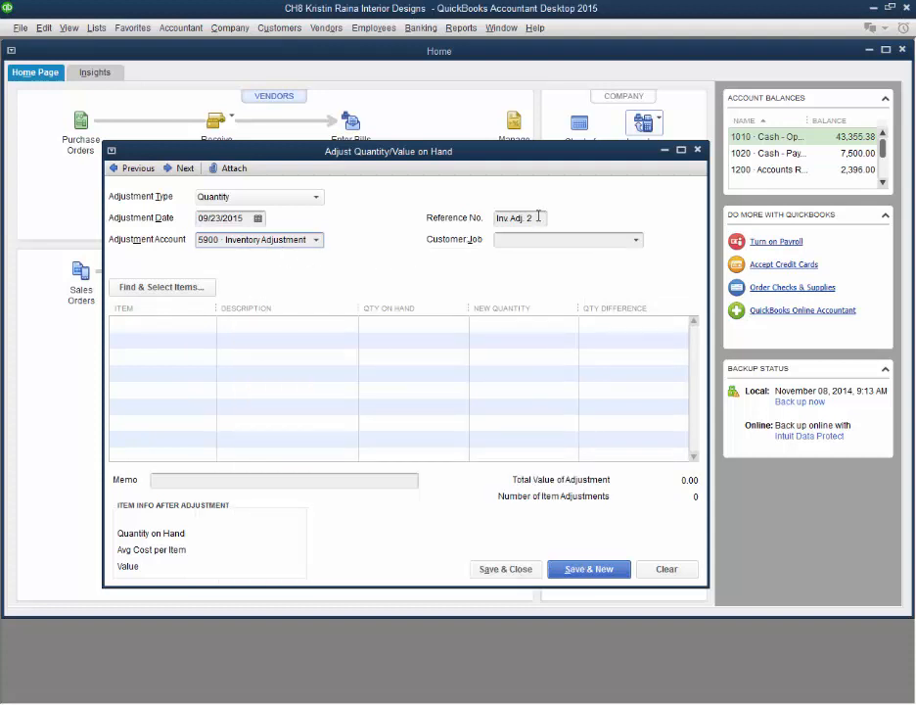
Step: Add the Mirrors item to the adjustment with a new quantity of 1, and save and close the adjustment
click(205, 326)
click(206, 325)
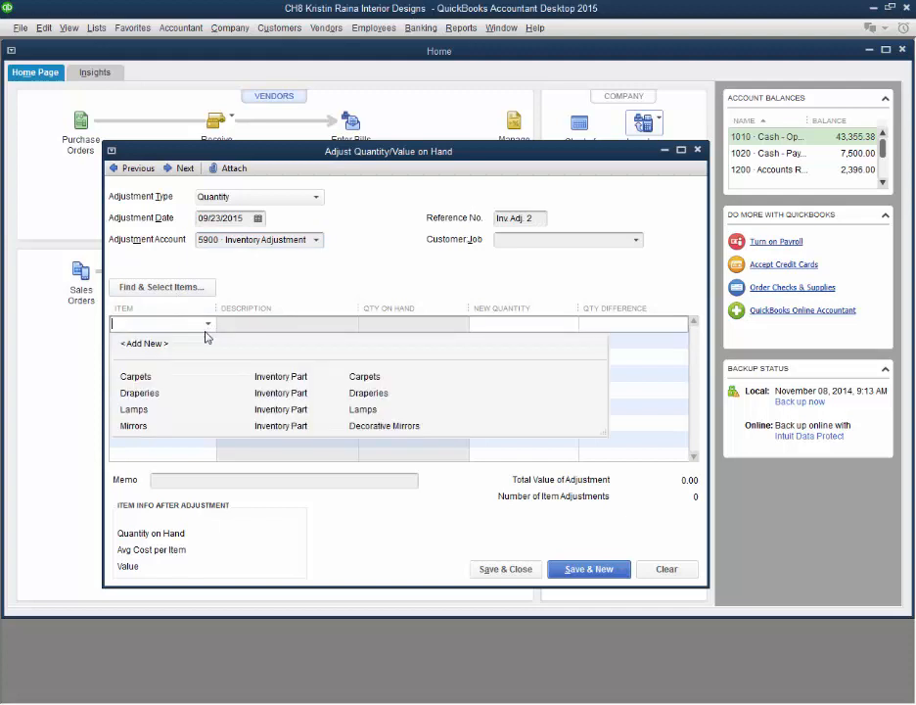
click(168, 426)
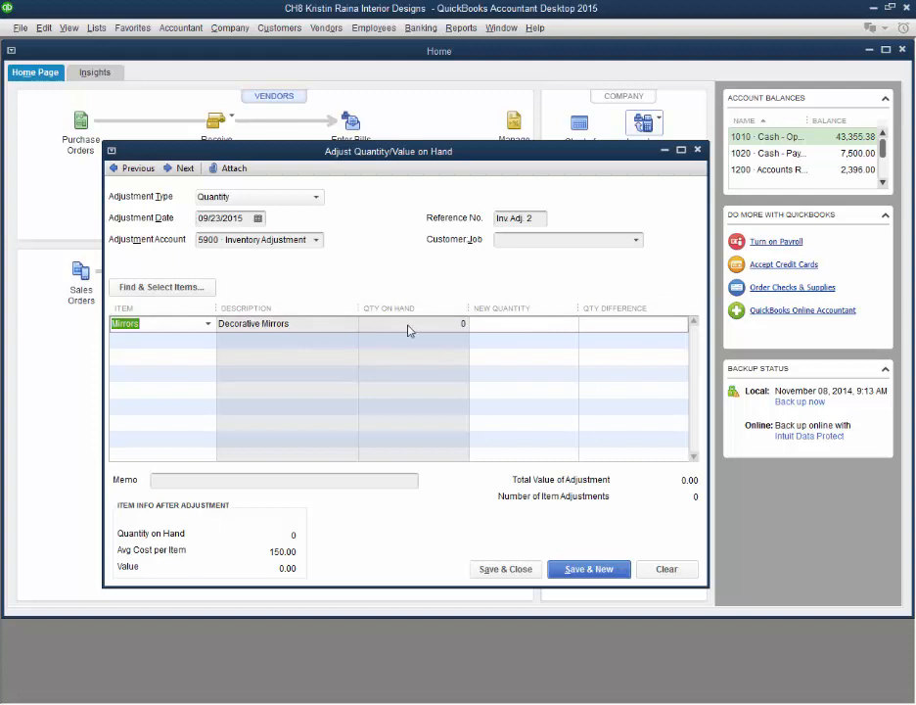
click(504, 327)
text(1)
click(641, 332)
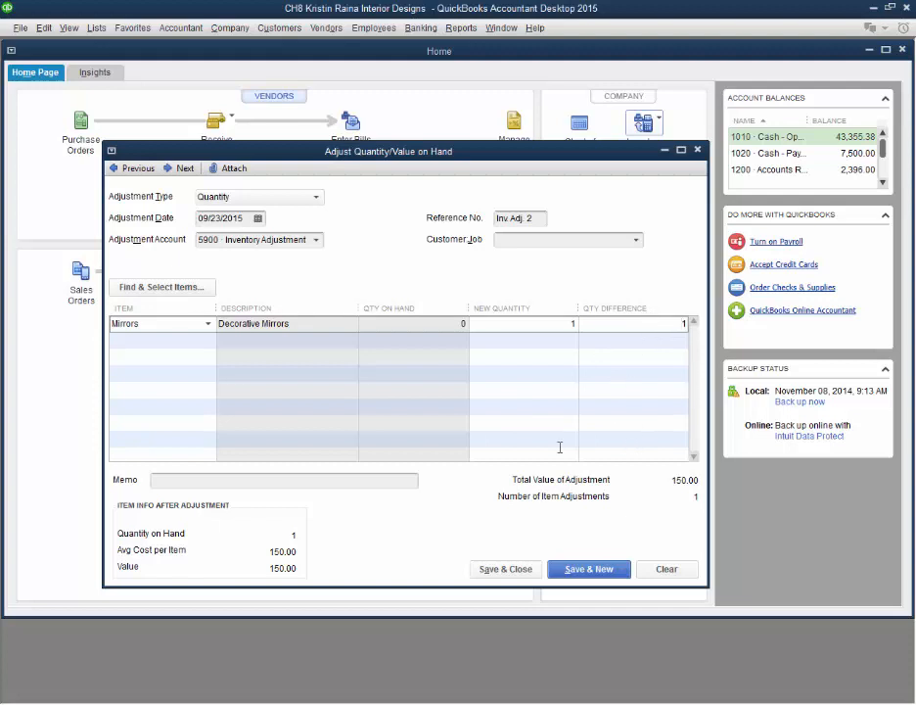
click(529, 576)
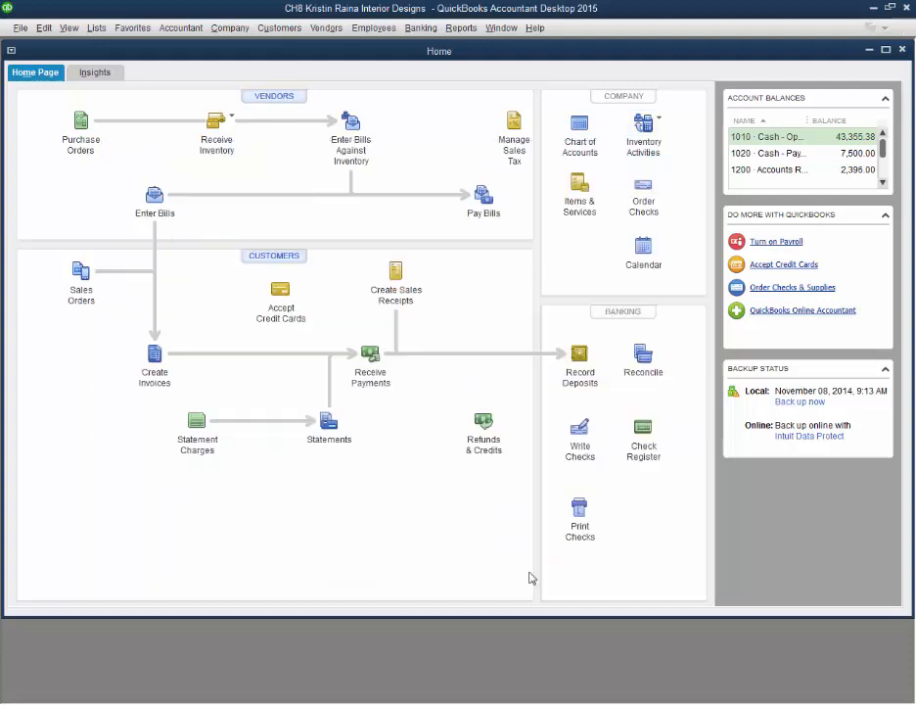
Step: Run the Journal report for all dates and bring its most recent transactions into view
click(461, 28)
mouse_move(549, 267)
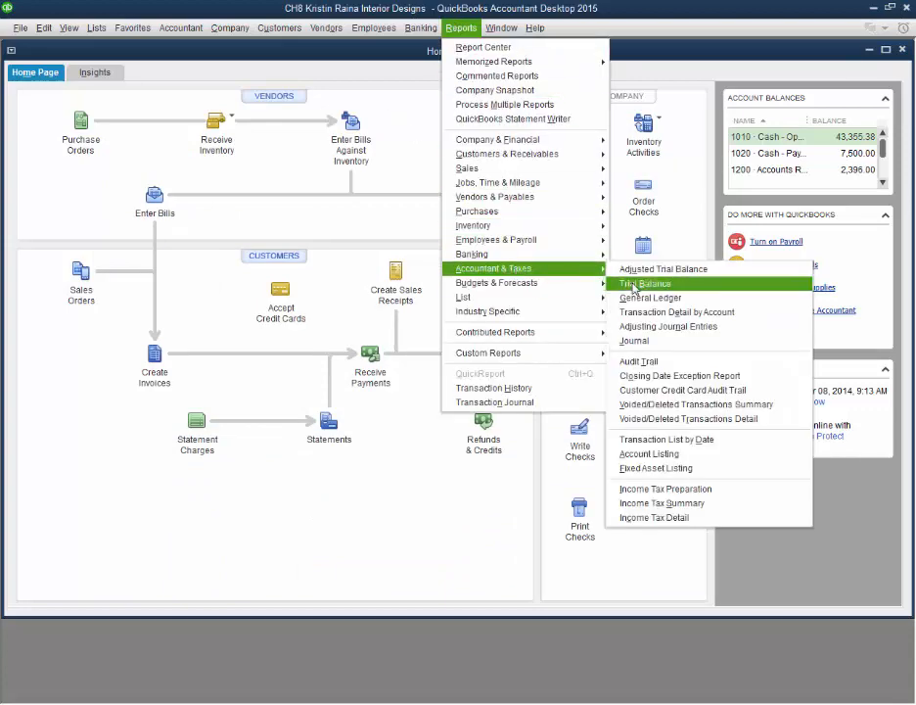
click(630, 338)
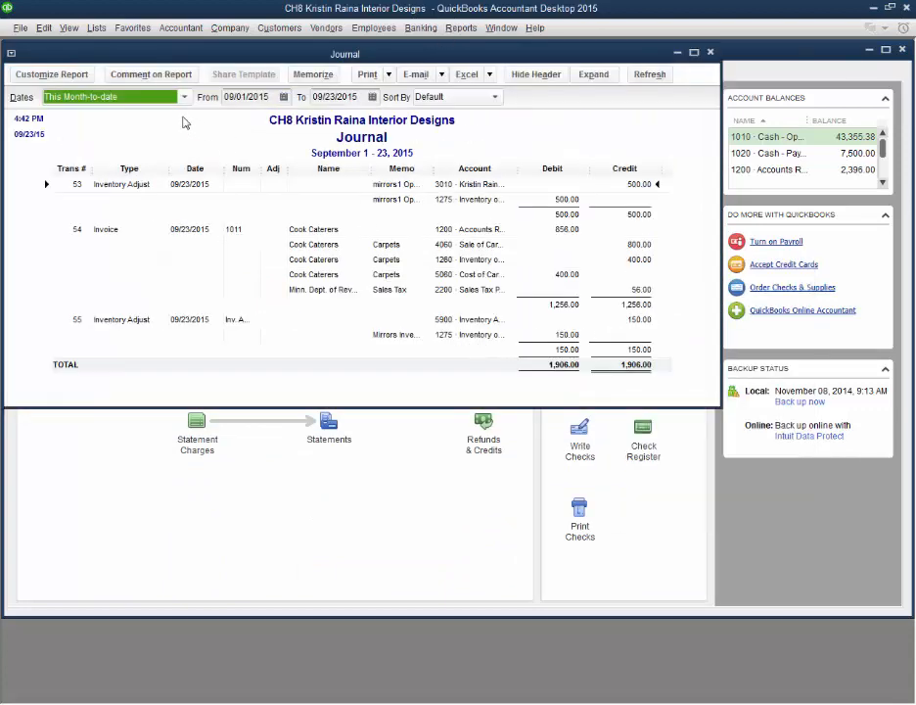
click(183, 95)
click(157, 117)
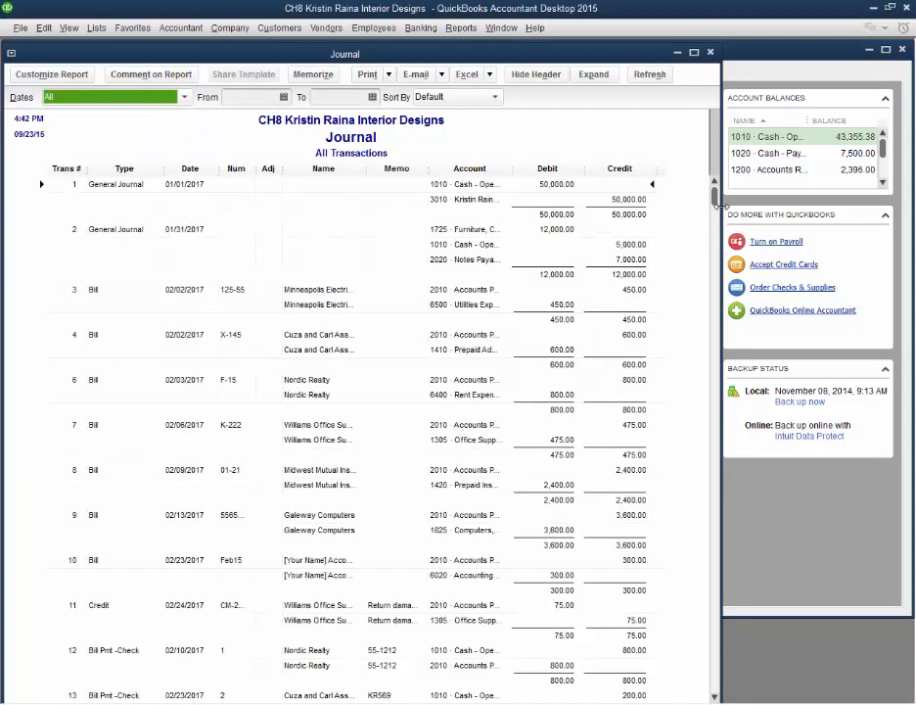
drag(716, 199, 729, 697)
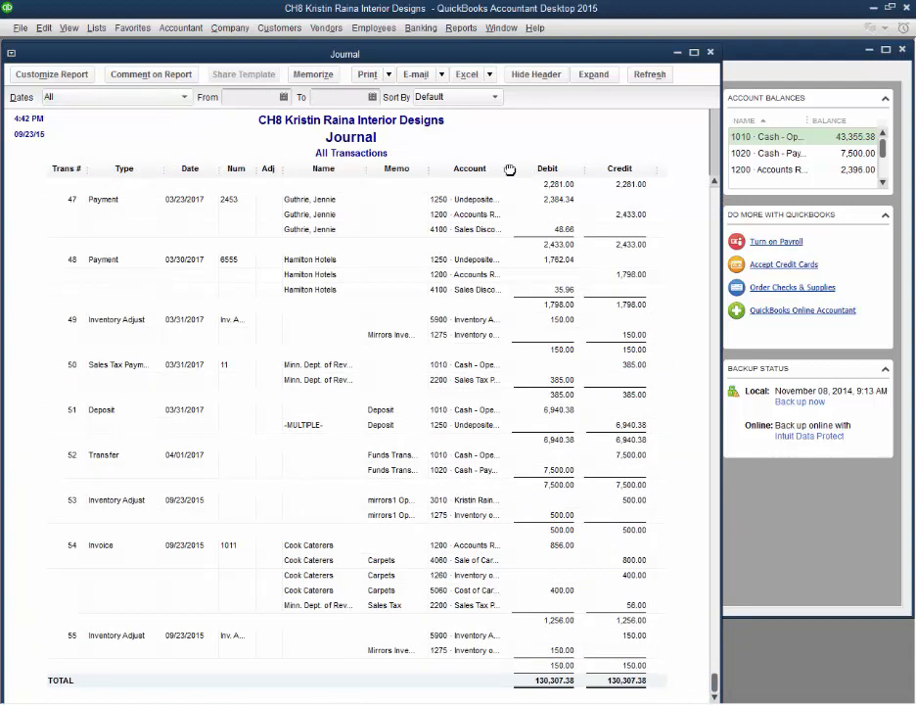
Step: Widen the Journal report's Account column to fit the full account names, and return to the Home window
drag(577, 162, 576, 164)
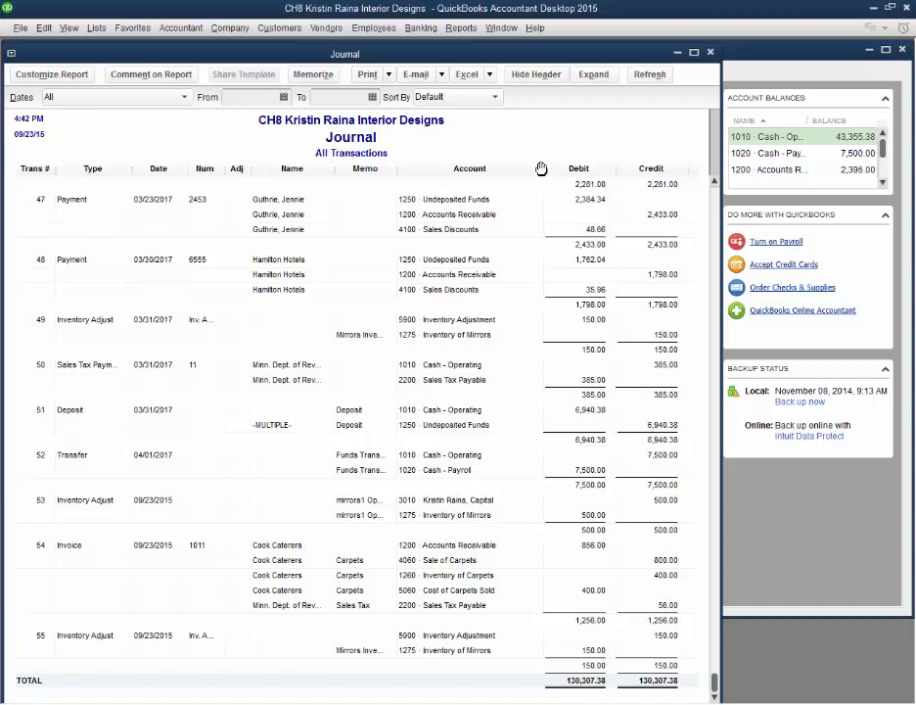
drag(541, 168, 562, 173)
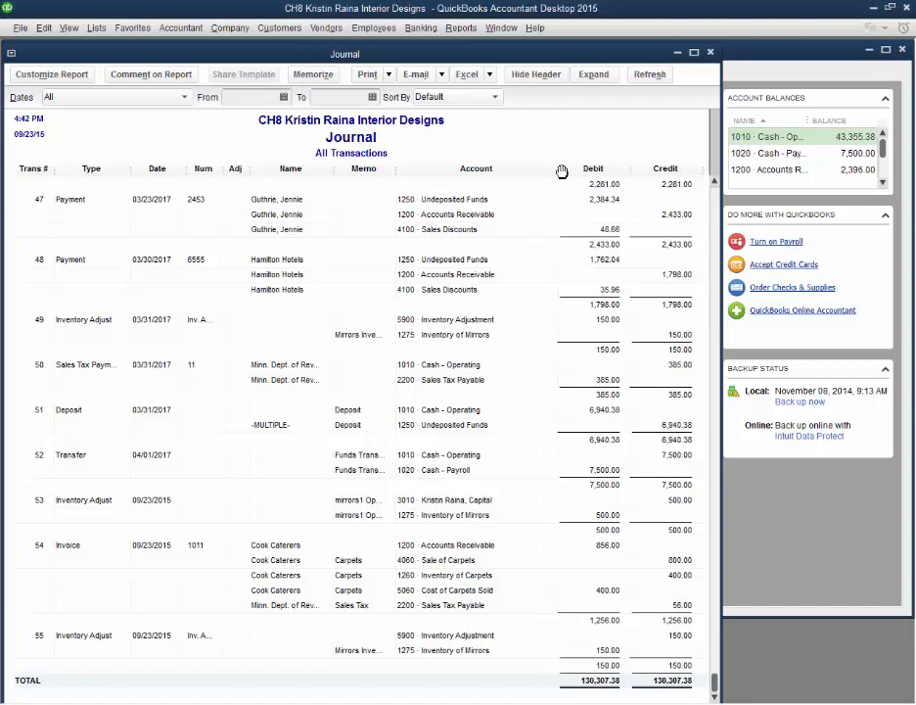
click(800, 538)
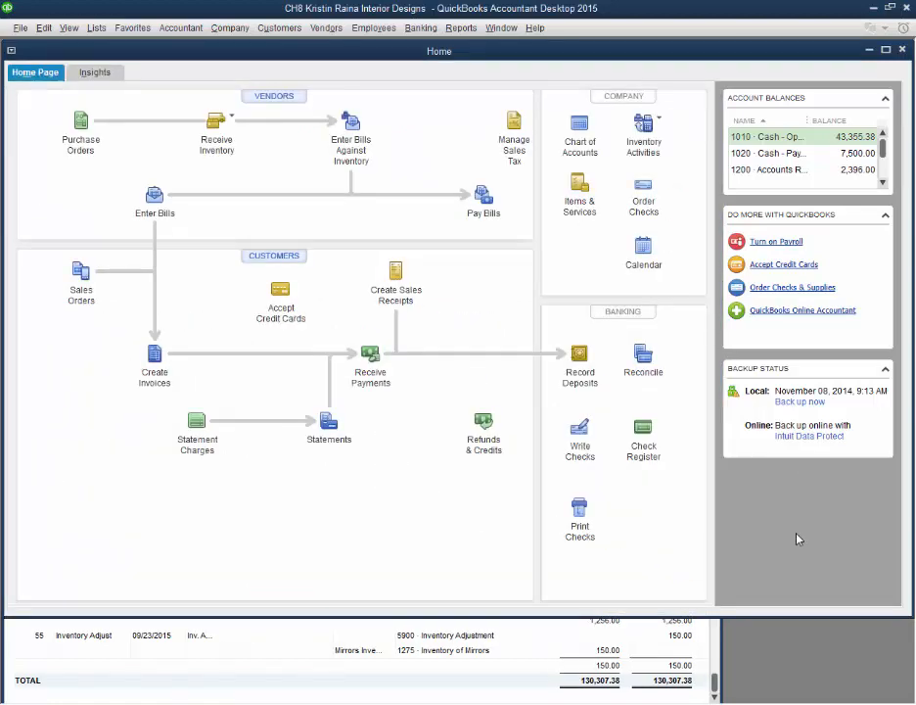
Step: Review the previously saved Mirrors quantity adjustment dated 03/31/2017, and close it without changes
click(650, 122)
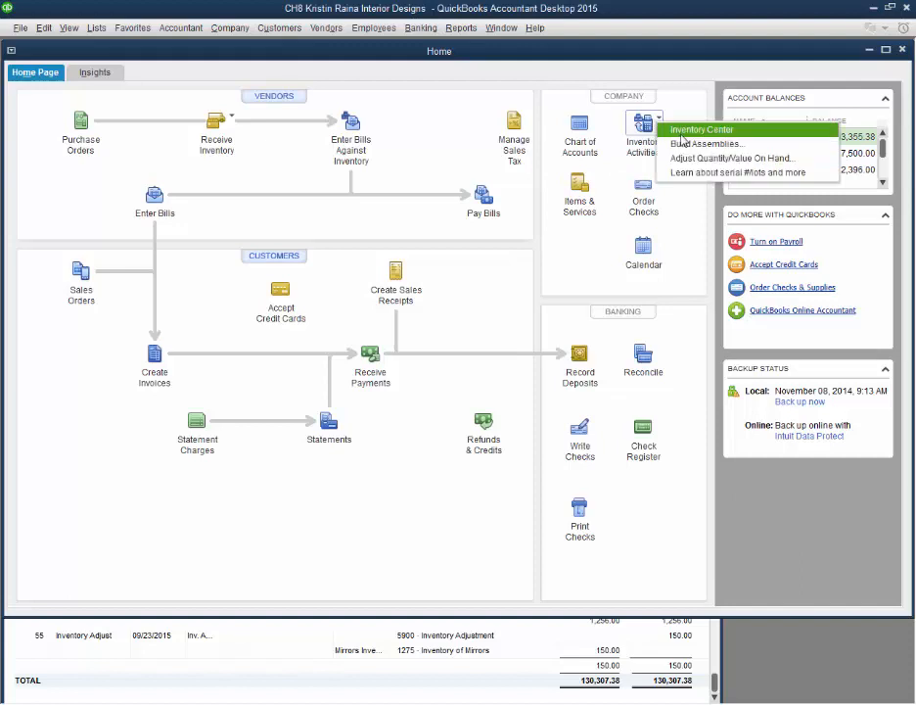
click(681, 163)
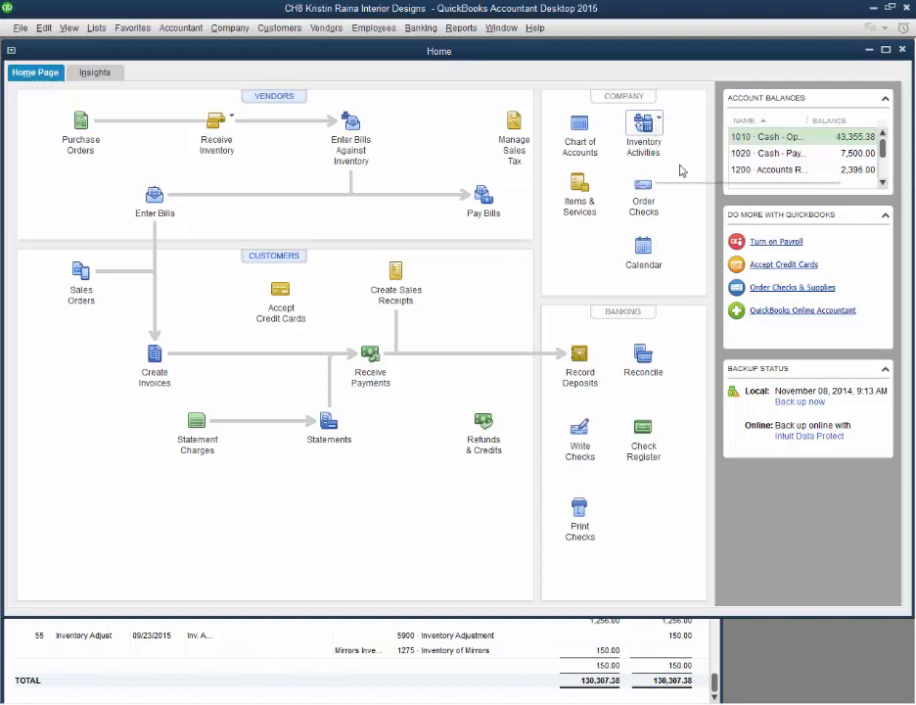
click(128, 168)
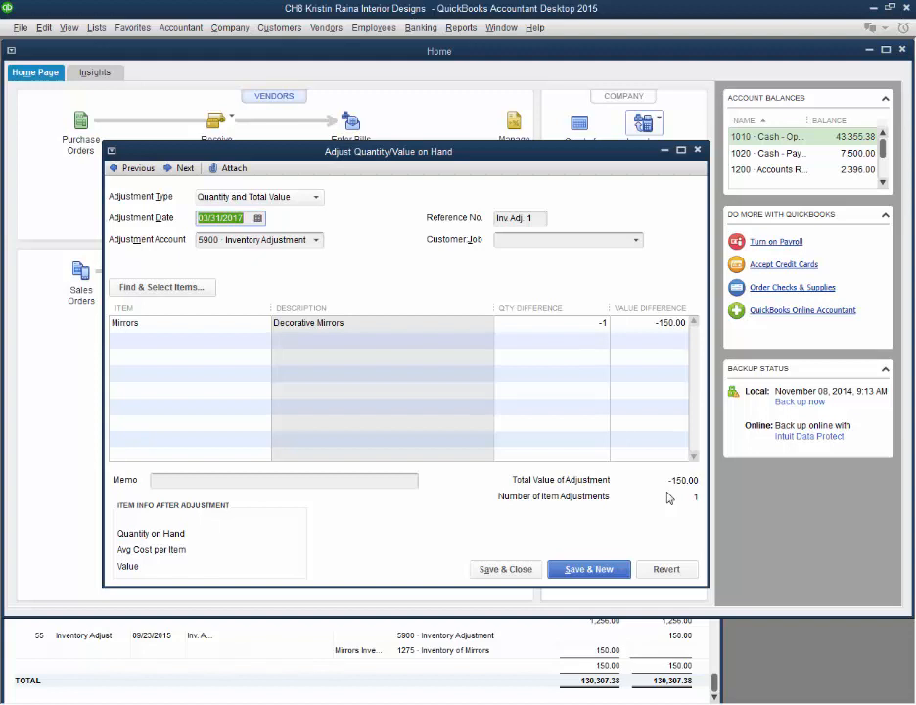
key(Escape)
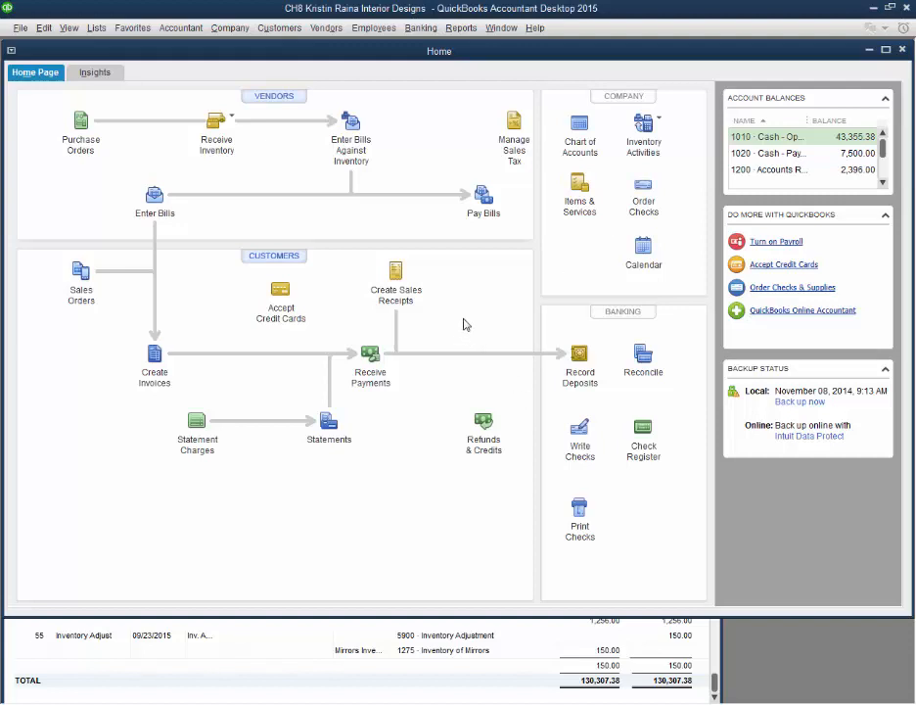
Step: Run the Sales Tax Liability report for all dates from the sales tax management window
click(514, 124)
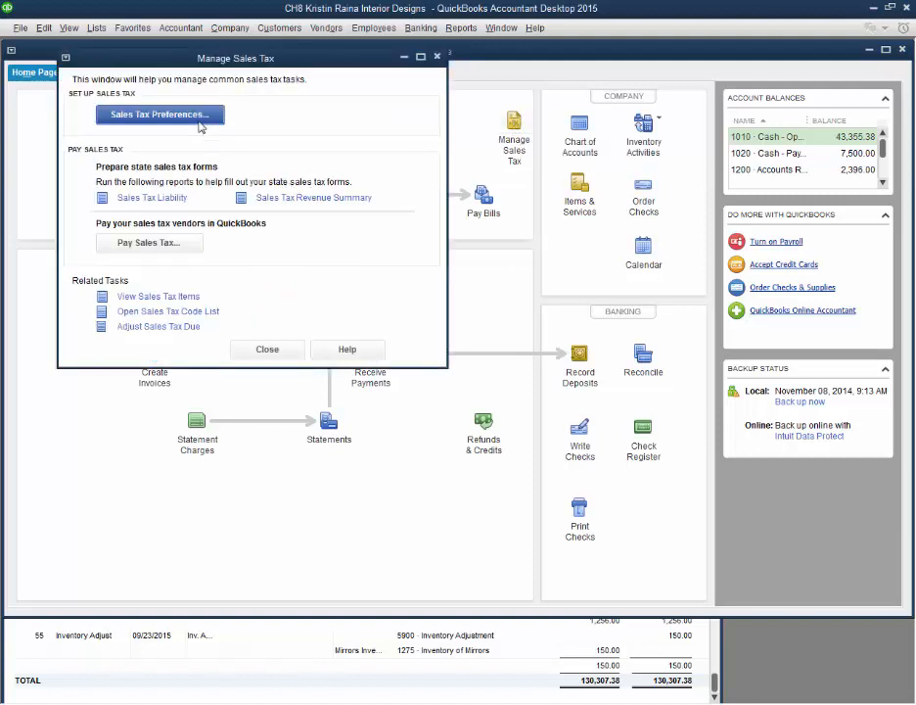
click(159, 199)
click(201, 147)
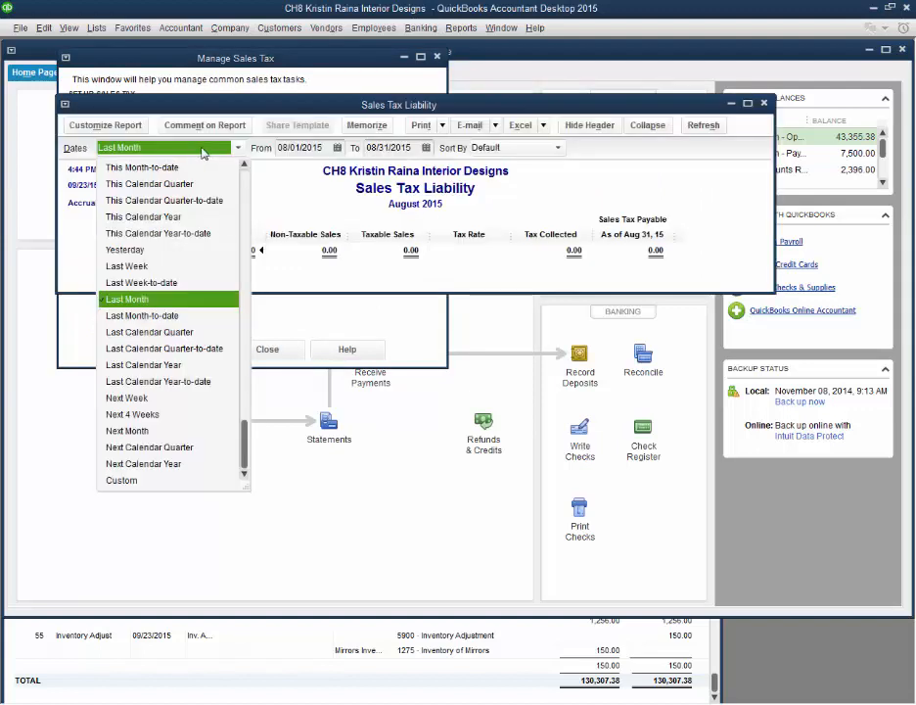
scroll(240, 181, up, 5)
click(211, 169)
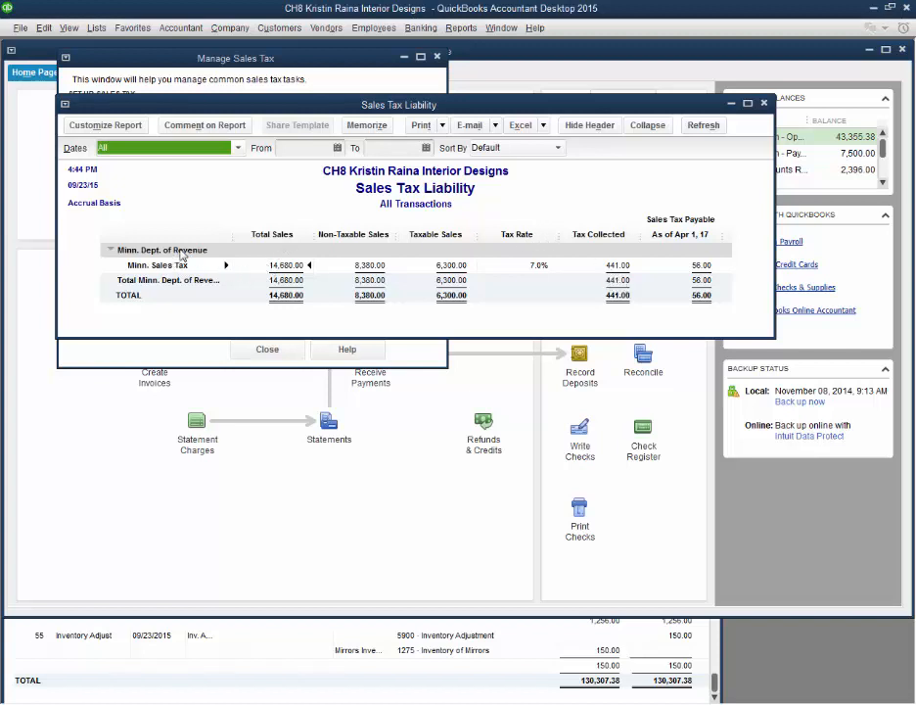
Step: Pay the Minn. Sales Tax item from account 1010 - Cash - Operating, keeping check date 09/23/2015 and tax due through 08/31/2015
click(266, 361)
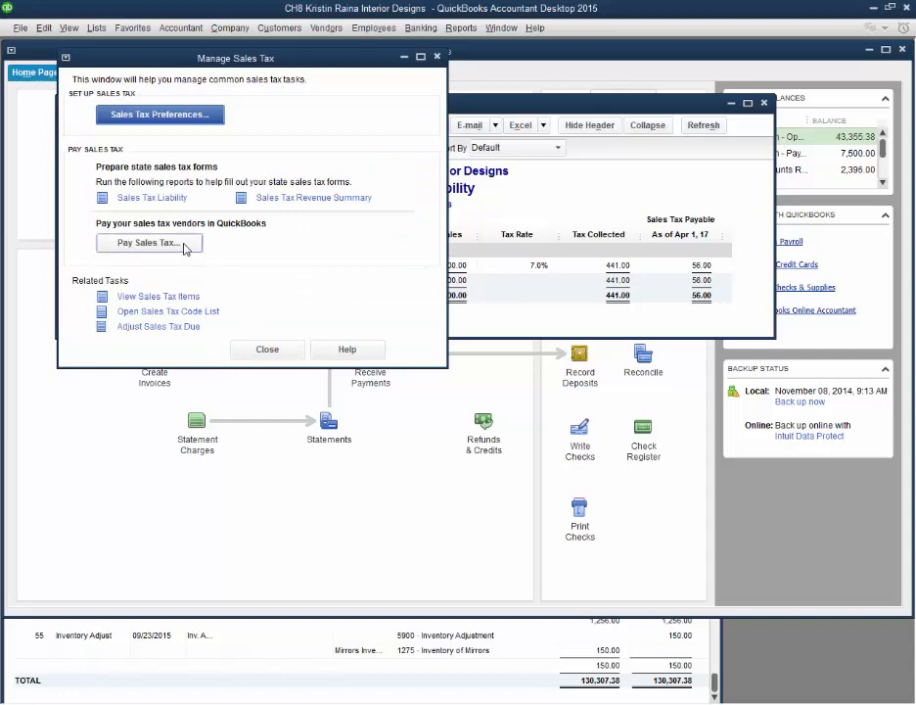
click(149, 243)
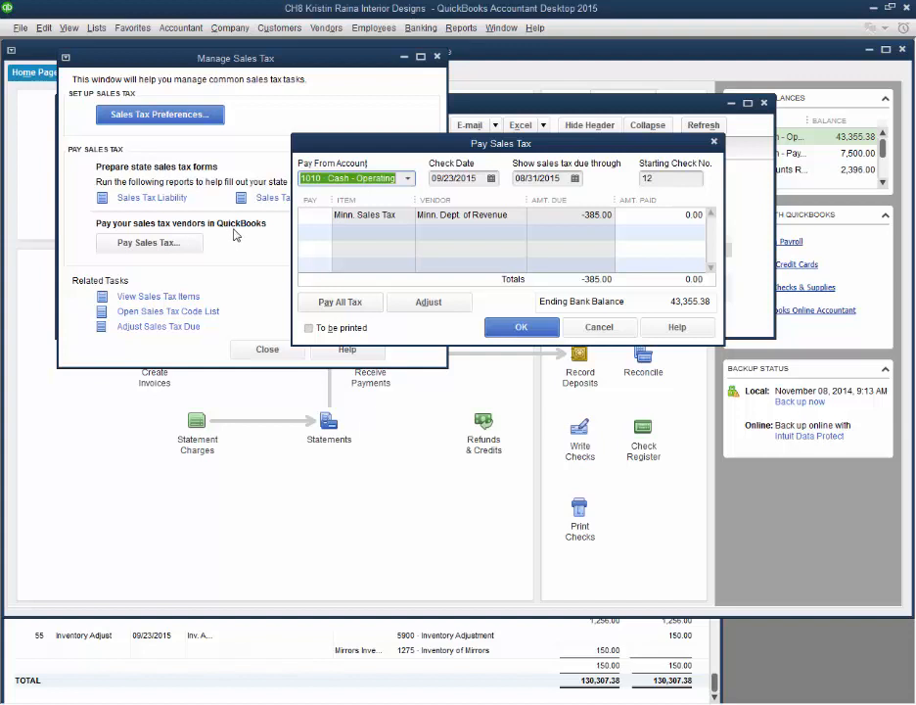
click(322, 215)
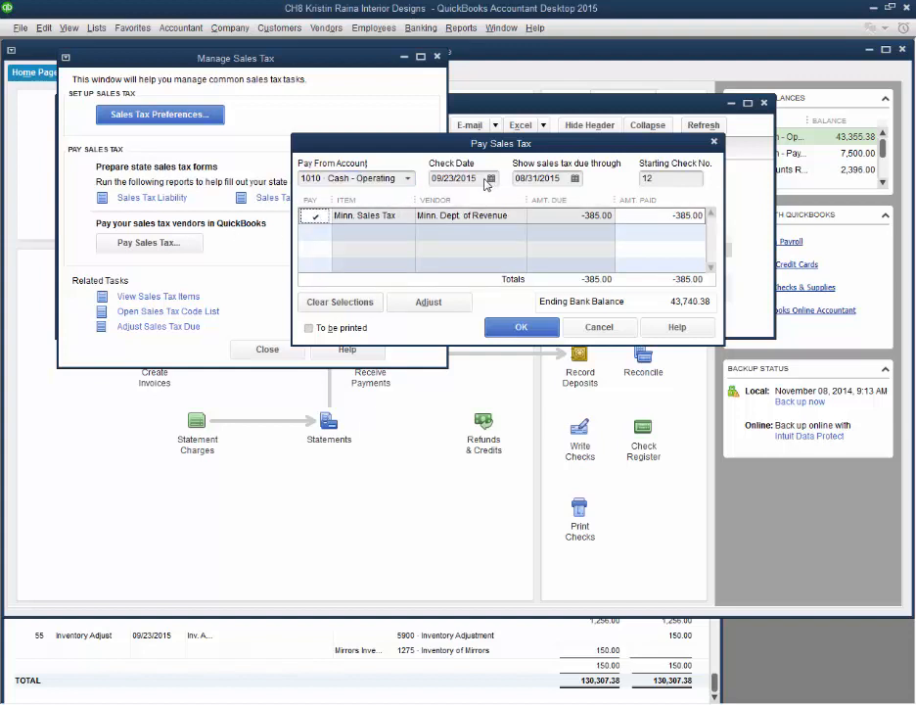
click(660, 176)
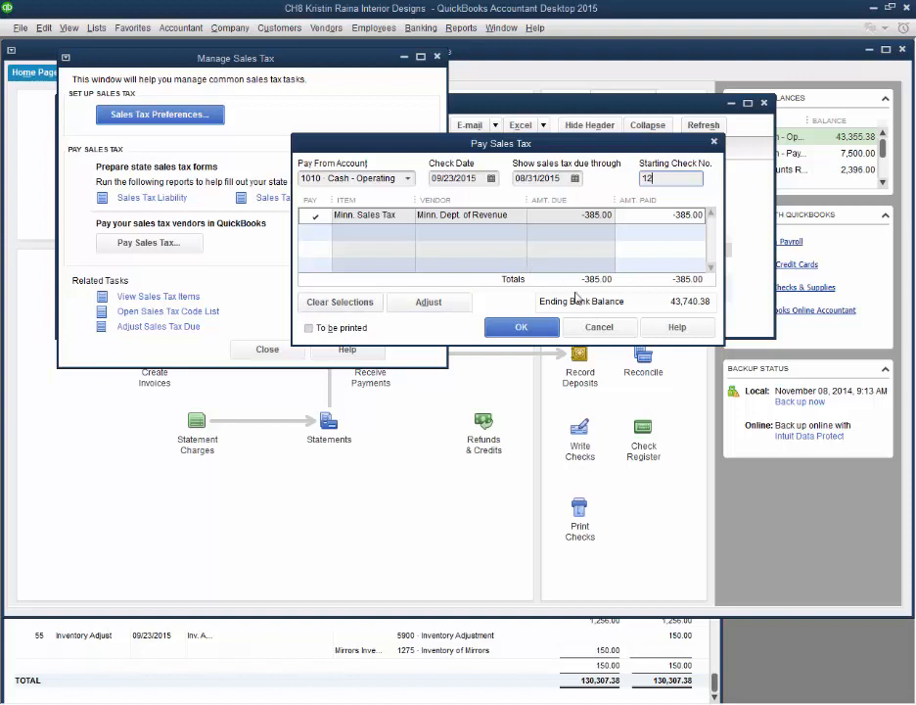
click(406, 182)
click(406, 185)
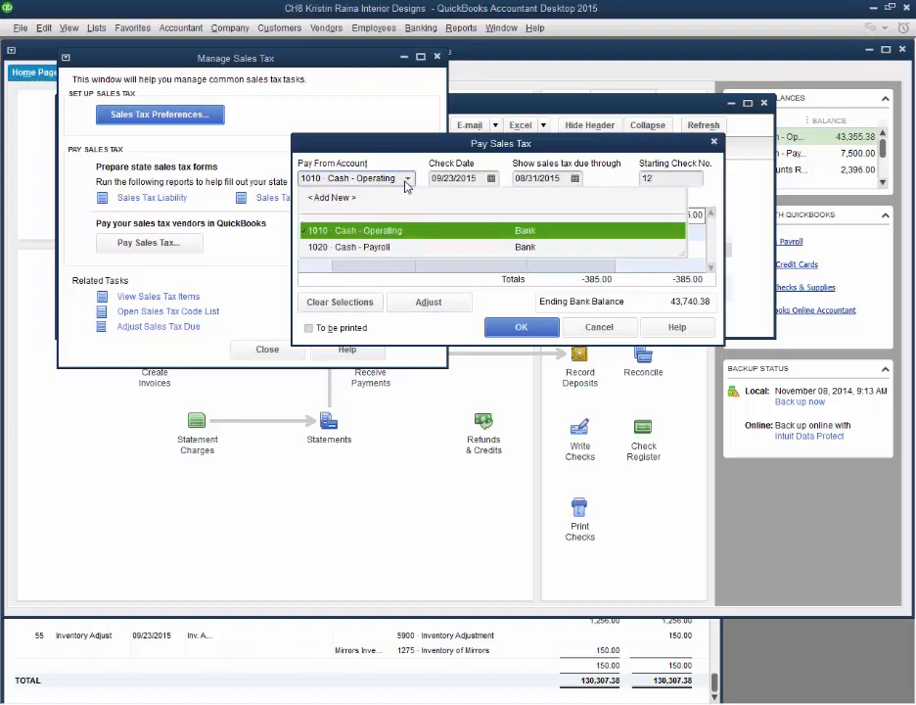
click(397, 235)
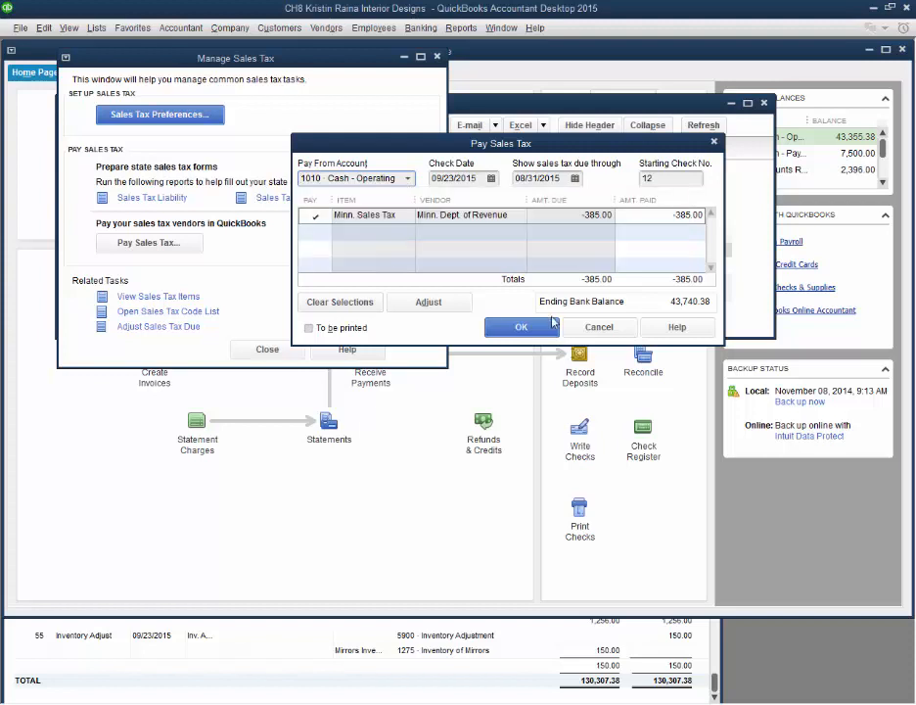
click(524, 328)
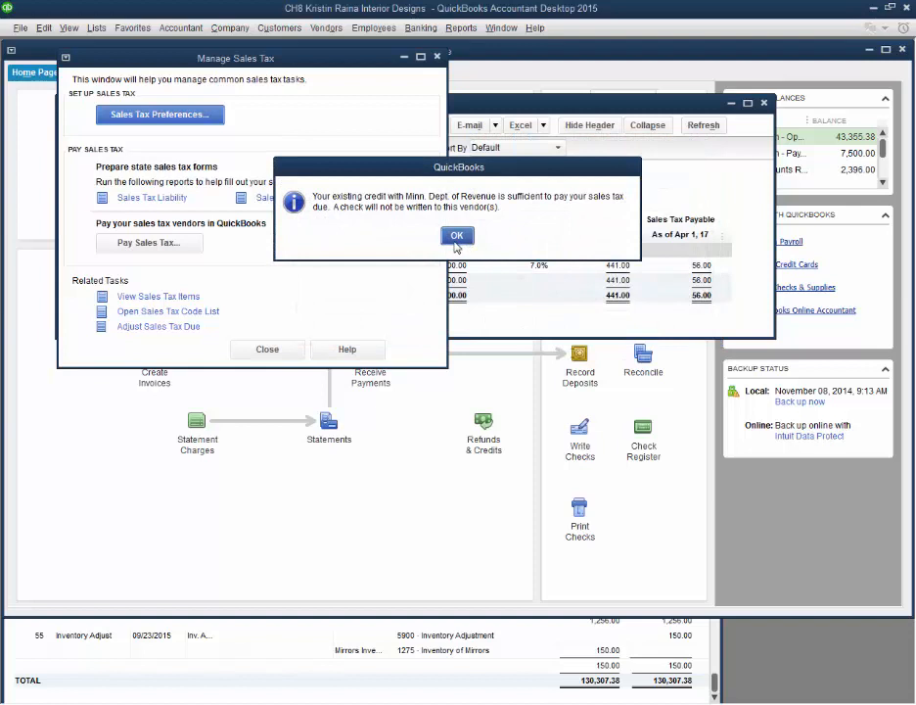
click(455, 238)
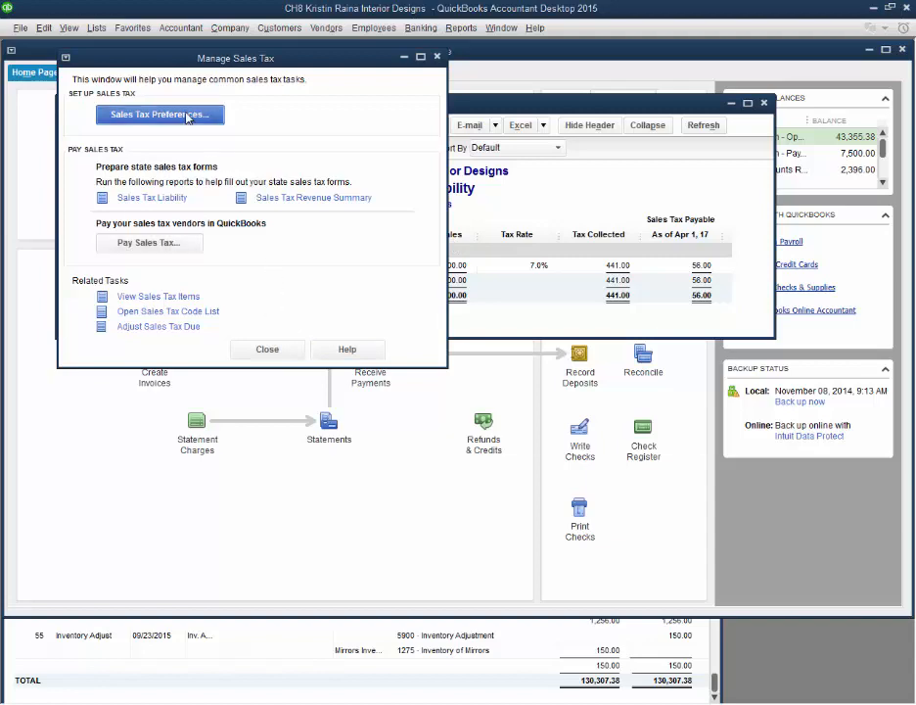
Step: Review the company sales tax preferences and the available most common sales tax items, and leave without saving changes
click(186, 116)
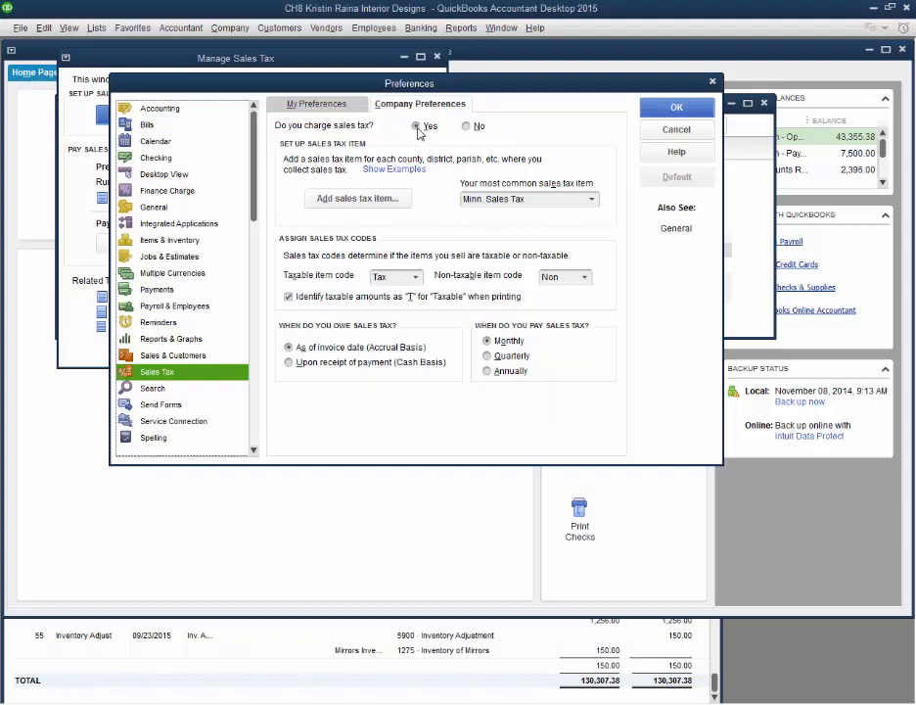
click(592, 200)
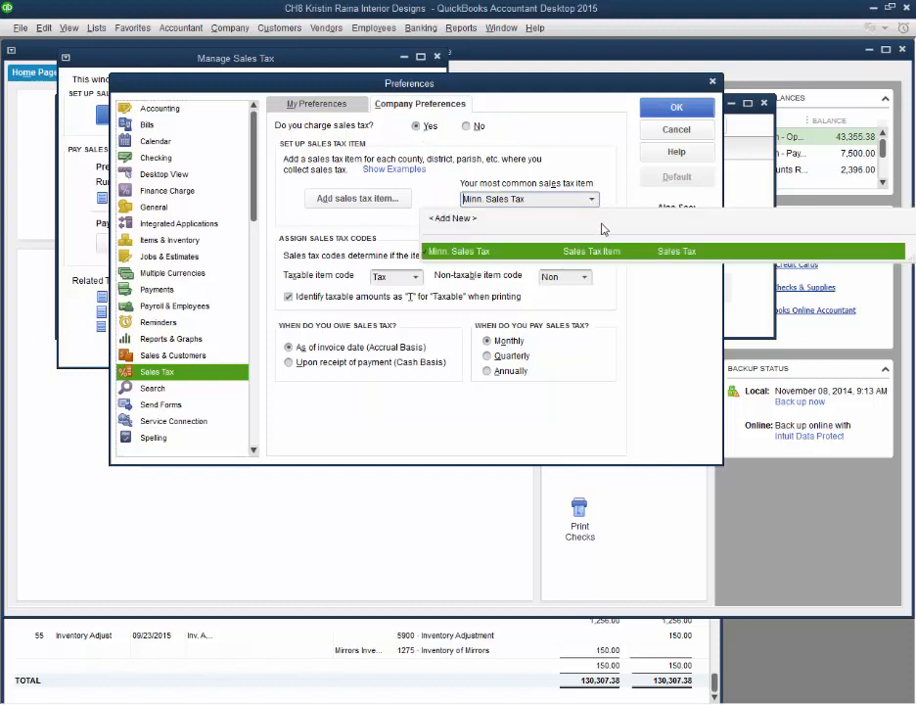
click(463, 251)
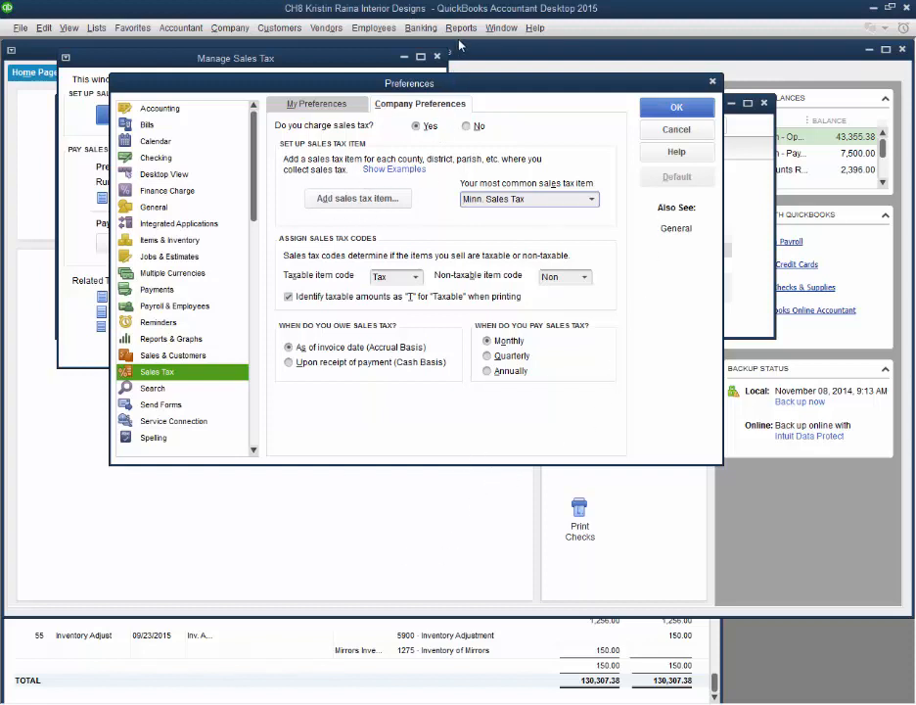
click(699, 130)
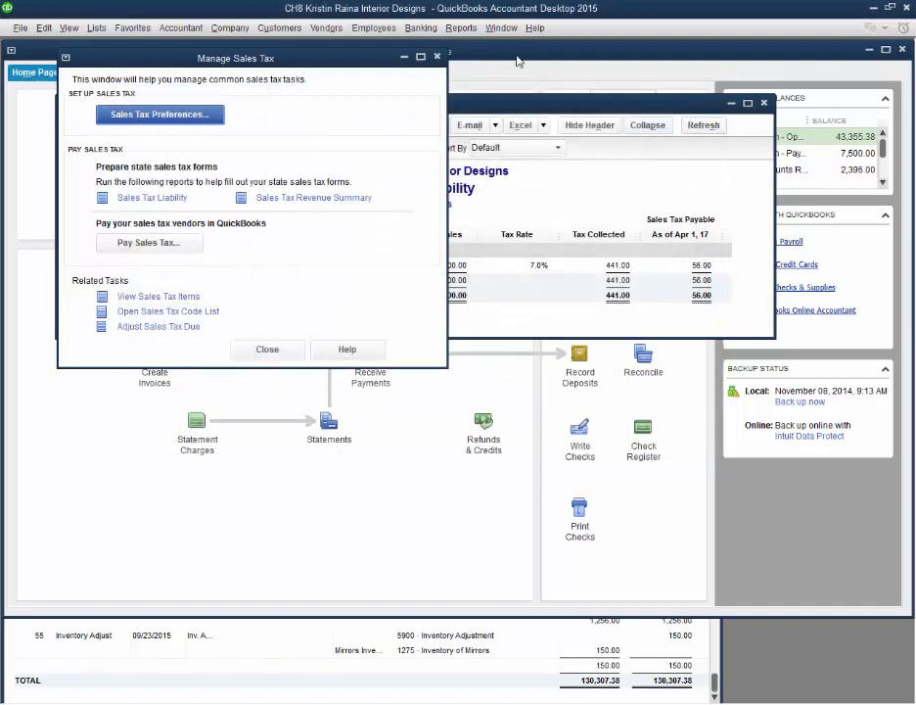
Step: Run the Inventory Valuation Detail report for all dates and open the Mirrors invoice dated 03/27/2017 from it
click(460, 27)
mouse_move(489, 64)
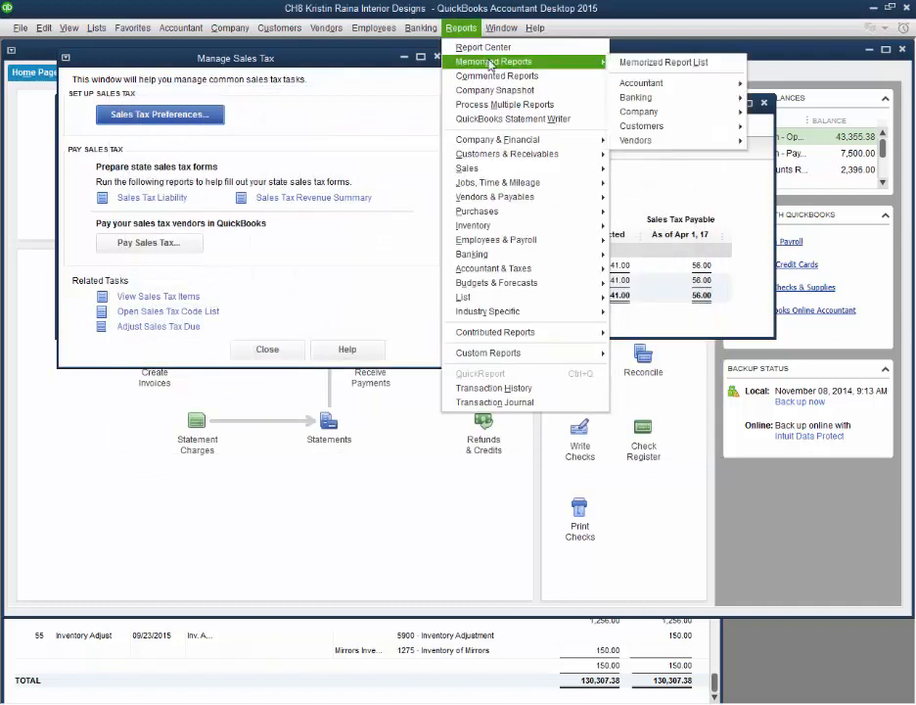
mouse_move(548, 228)
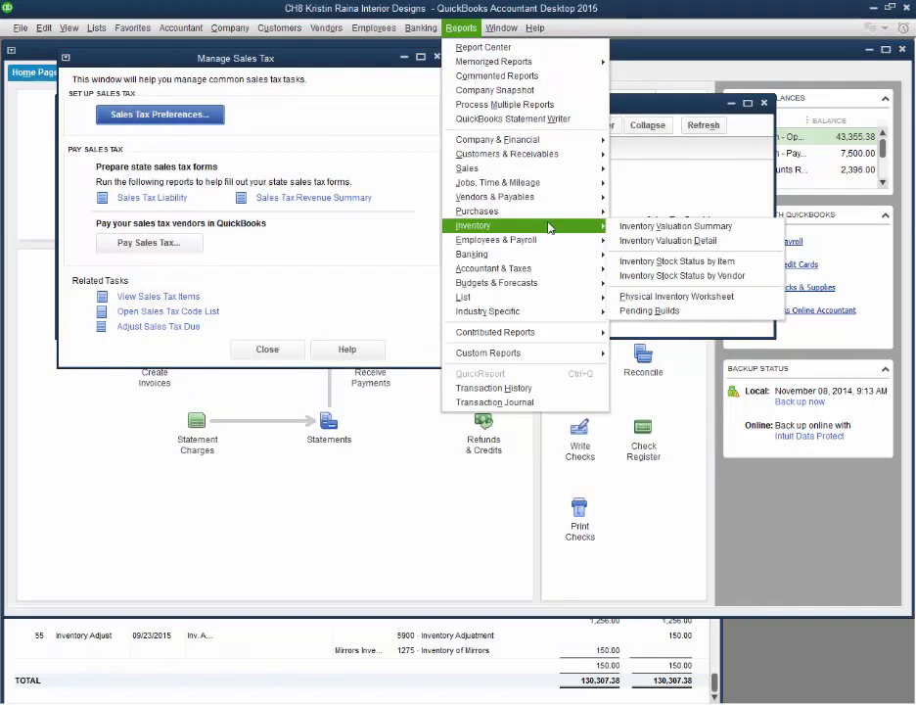
click(641, 241)
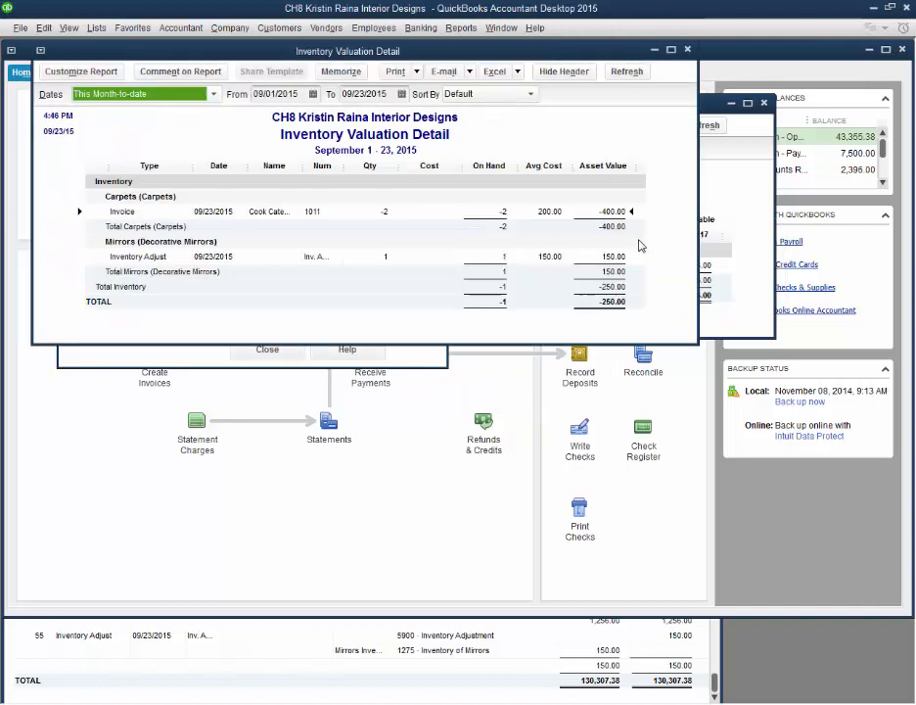
click(213, 94)
click(197, 115)
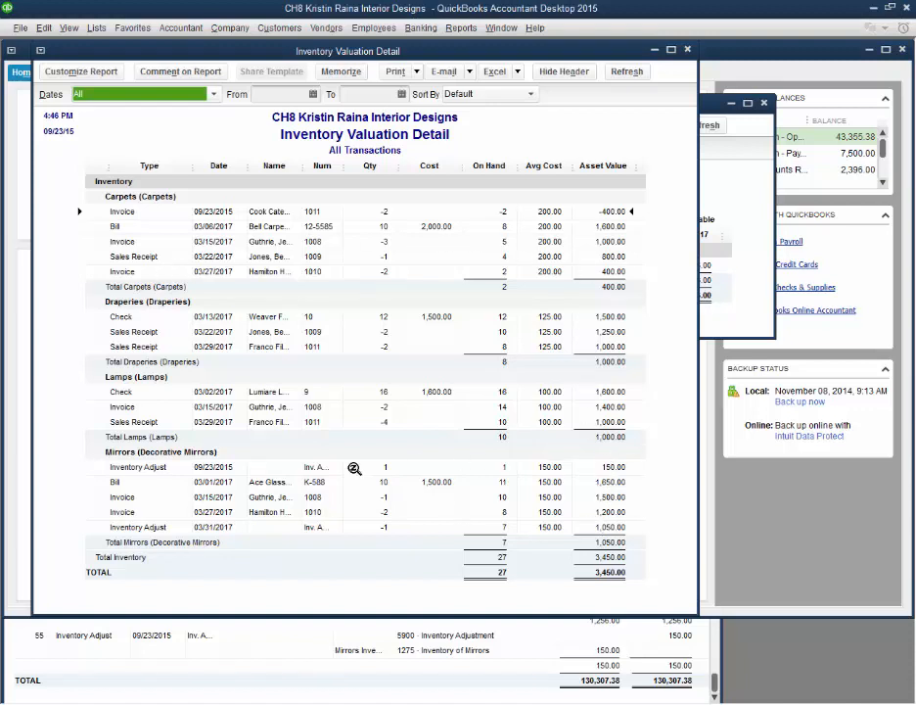
double_click(120, 513)
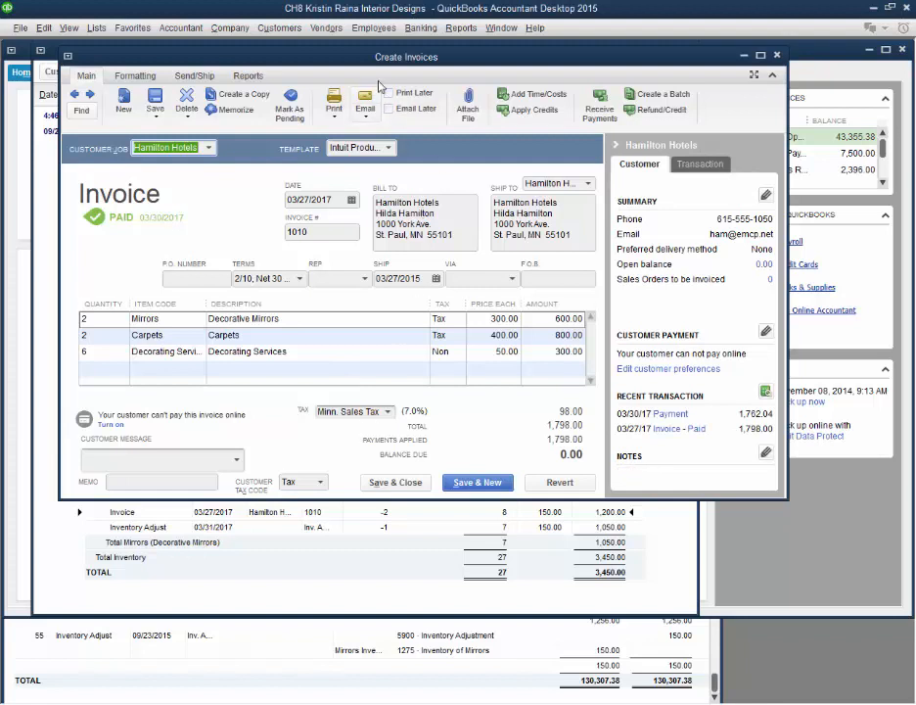
Step: Run the Inventory Stock Status by Item report and open the item QuickReport for Carpets from it
click(458, 28)
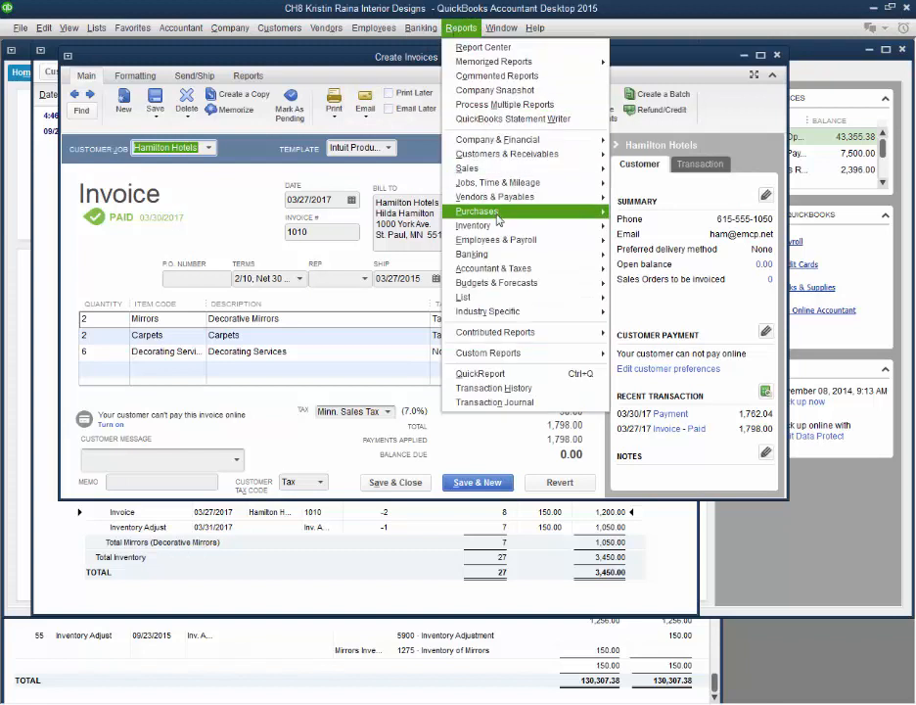
mouse_move(501, 231)
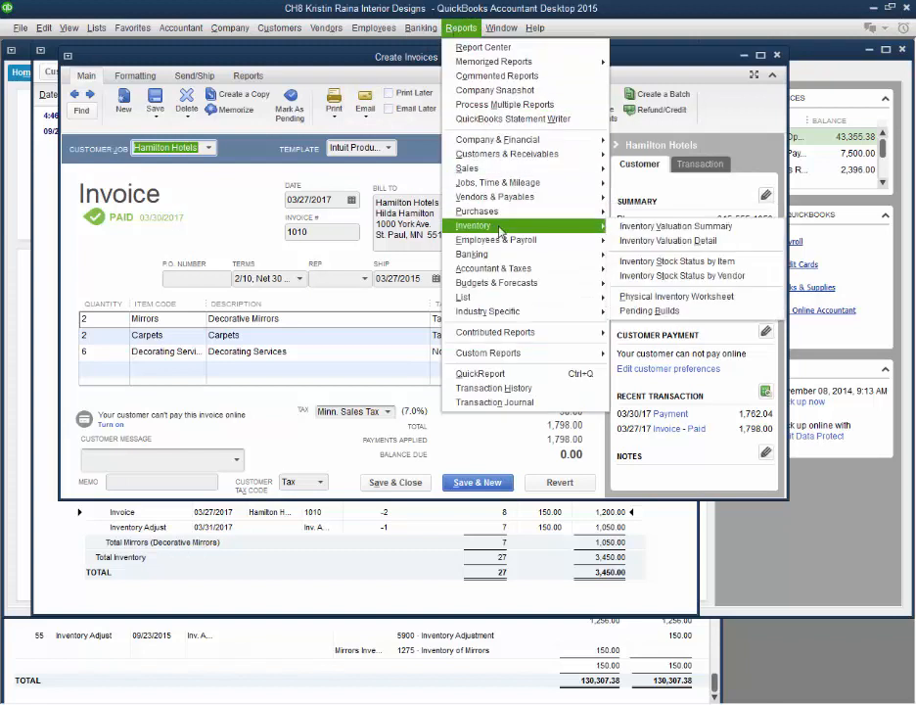
click(645, 264)
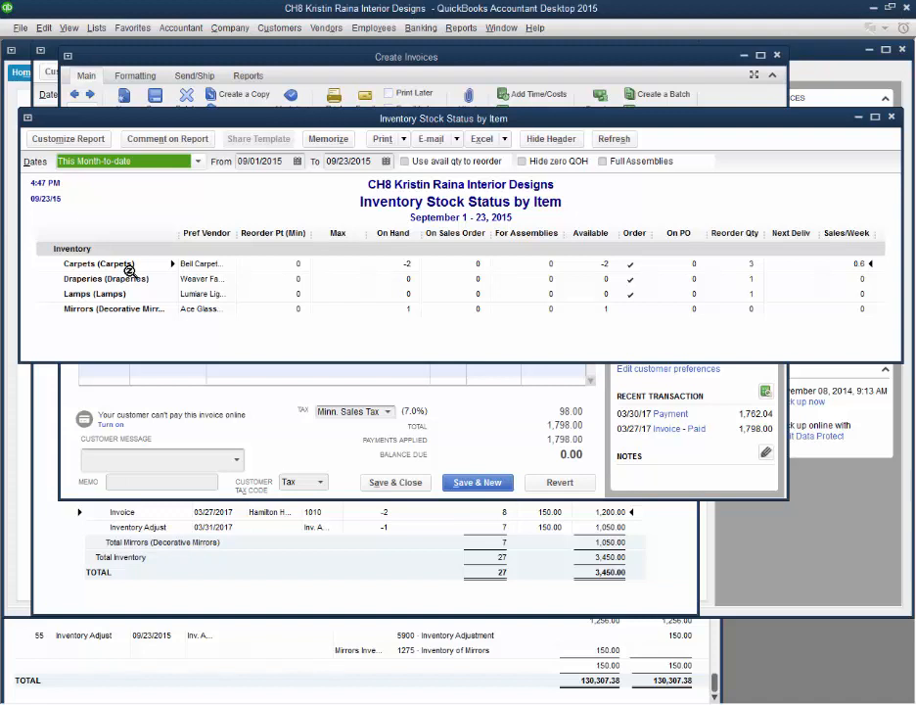
double_click(634, 264)
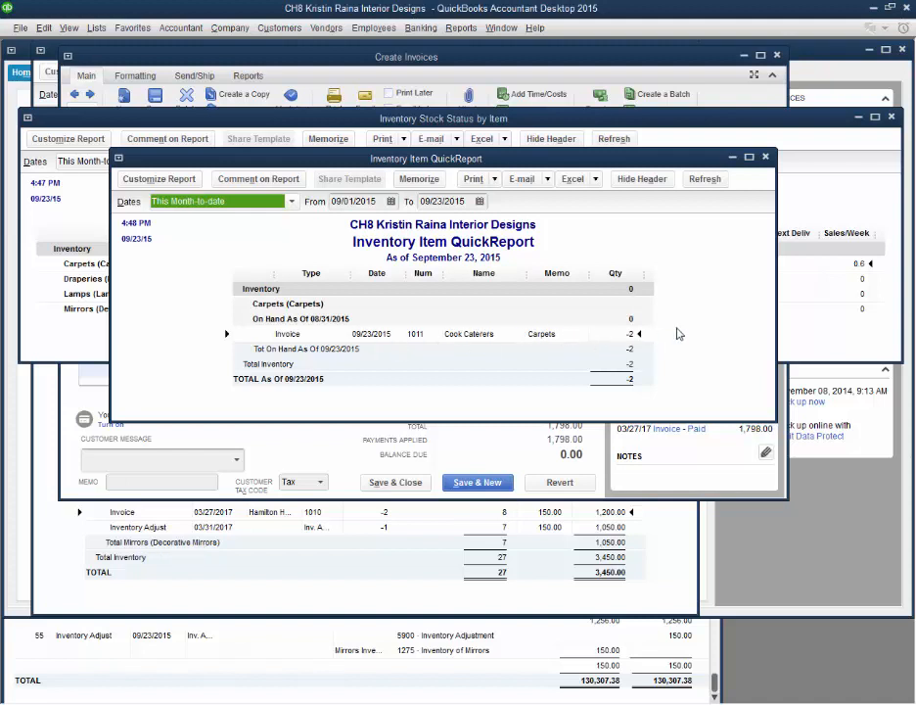
Step: Return to the stock status report, then run the Purchases by Item Detail report for all dates
click(801, 297)
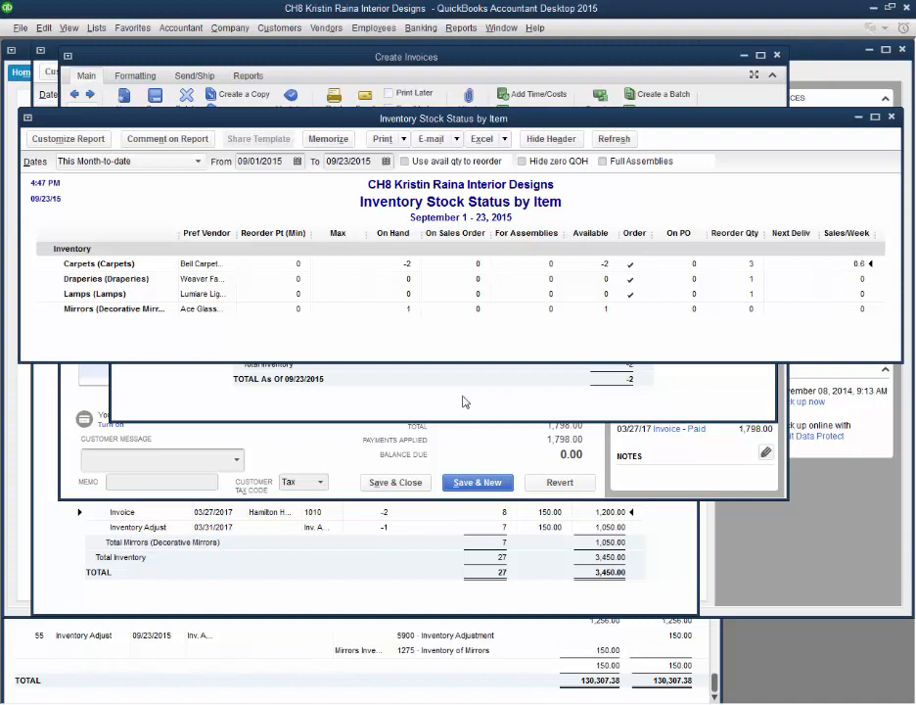
click(461, 27)
mouse_move(516, 223)
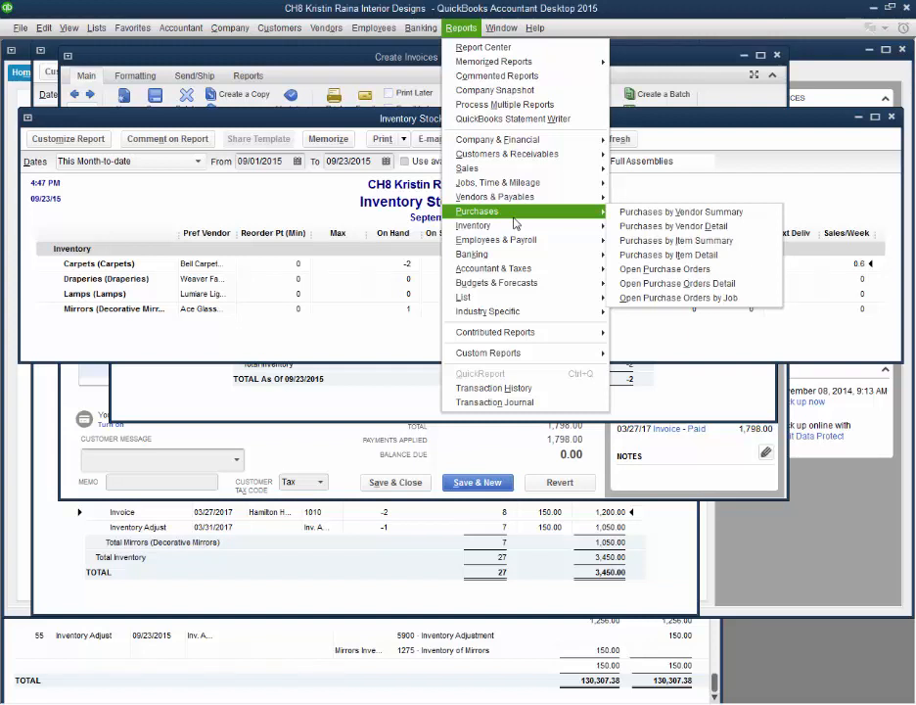
click(651, 257)
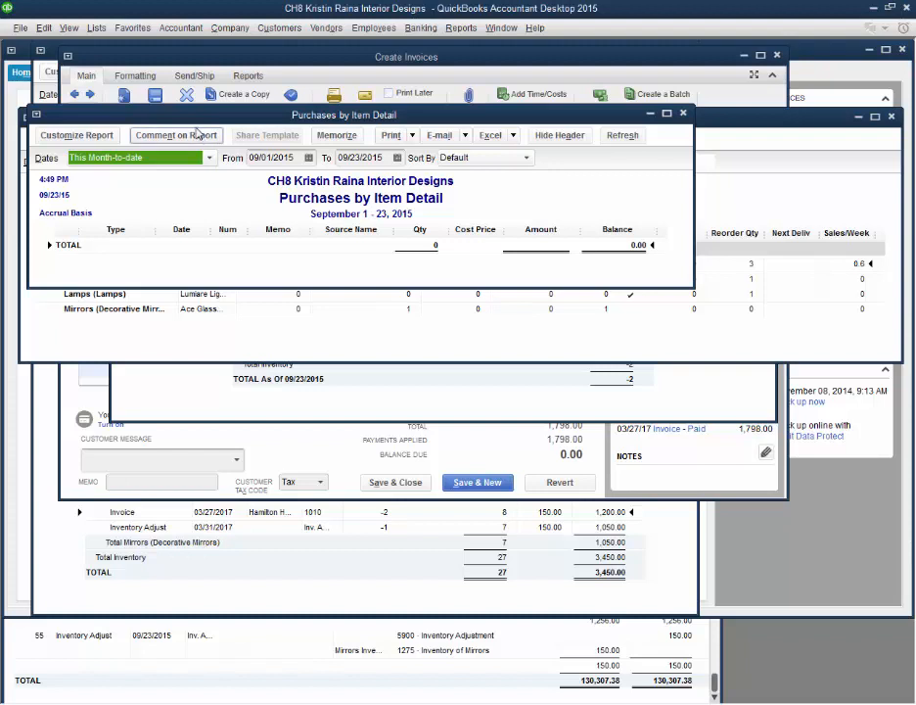
click(157, 158)
click(171, 175)
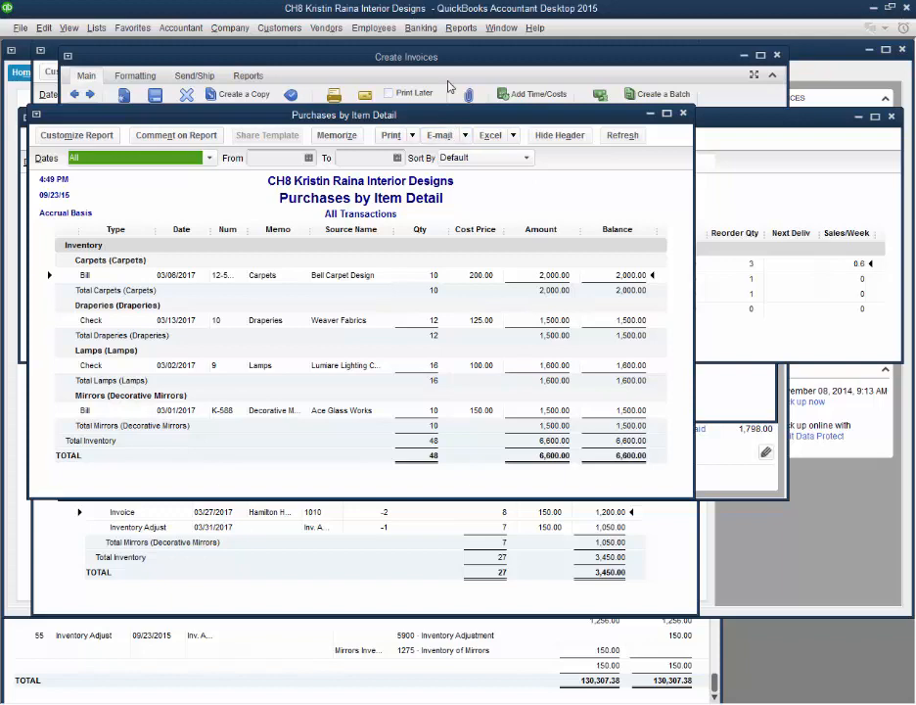
Step: Run the standard Profit & Loss report for all dates and review its income, cost of goods sold and expense sections
click(461, 27)
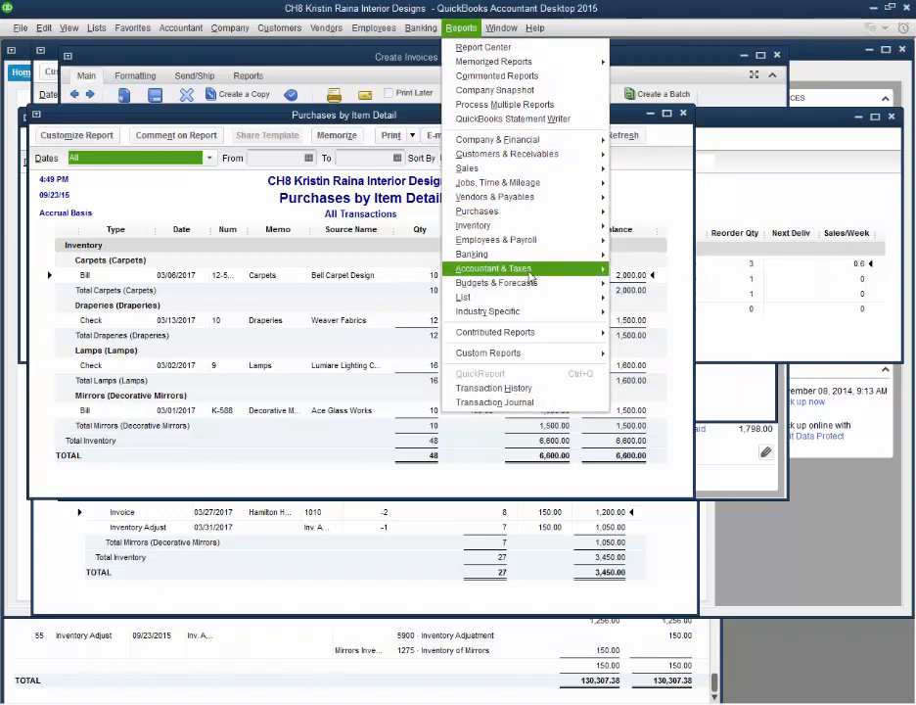
mouse_move(544, 140)
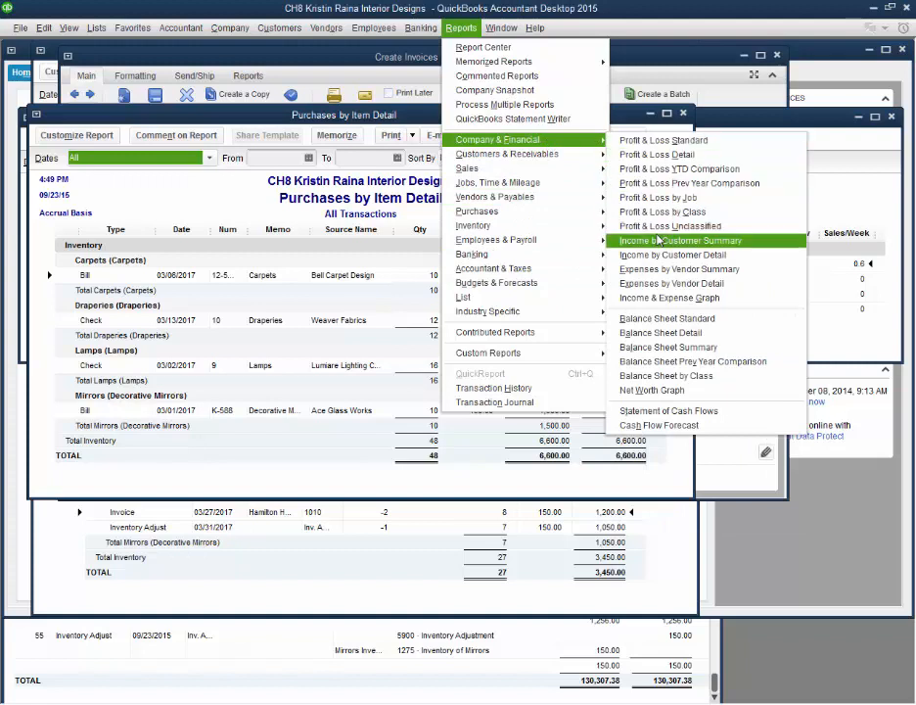
click(674, 145)
click(242, 98)
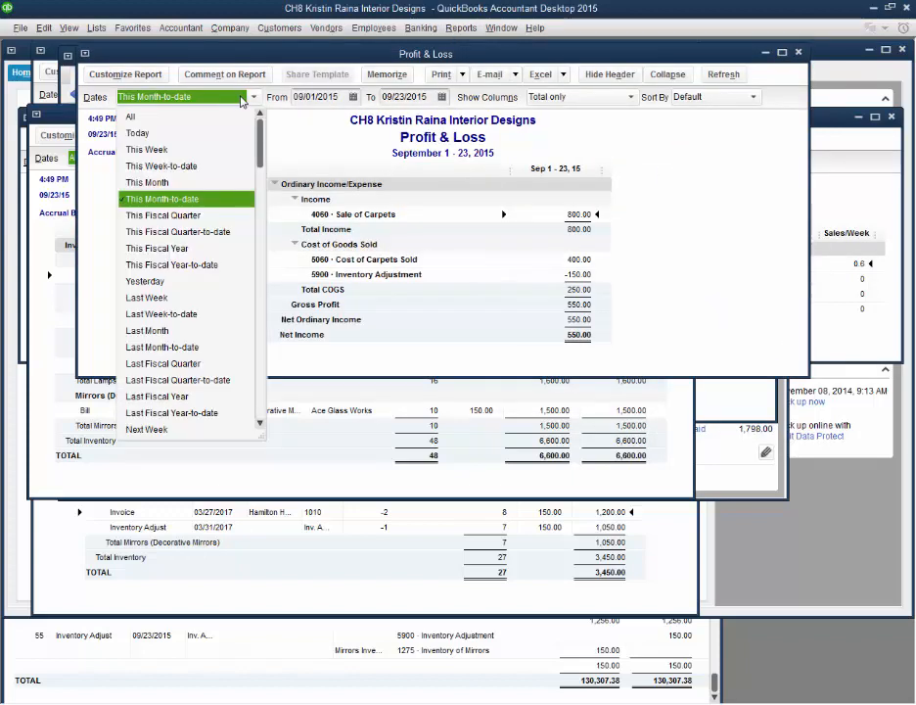
click(227, 118)
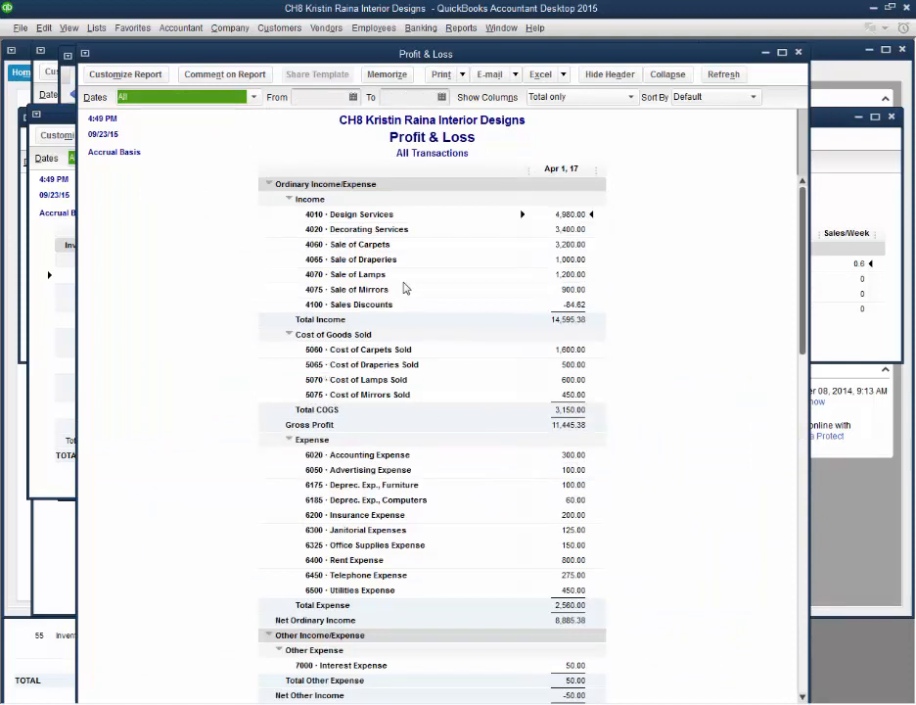
scroll(406, 288, down, 1)
scroll(406, 288, up, 1)
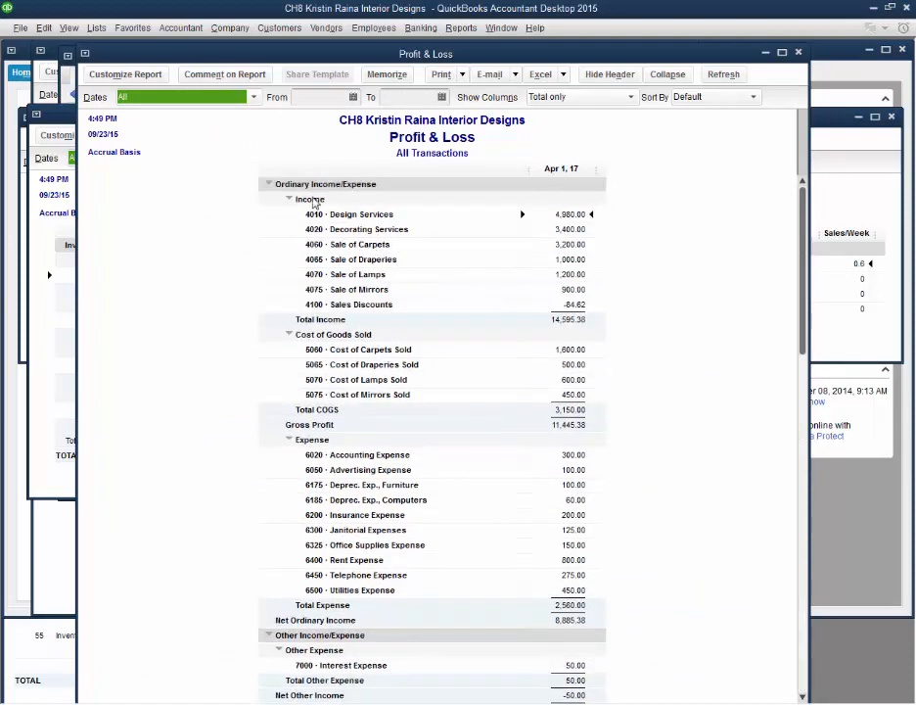